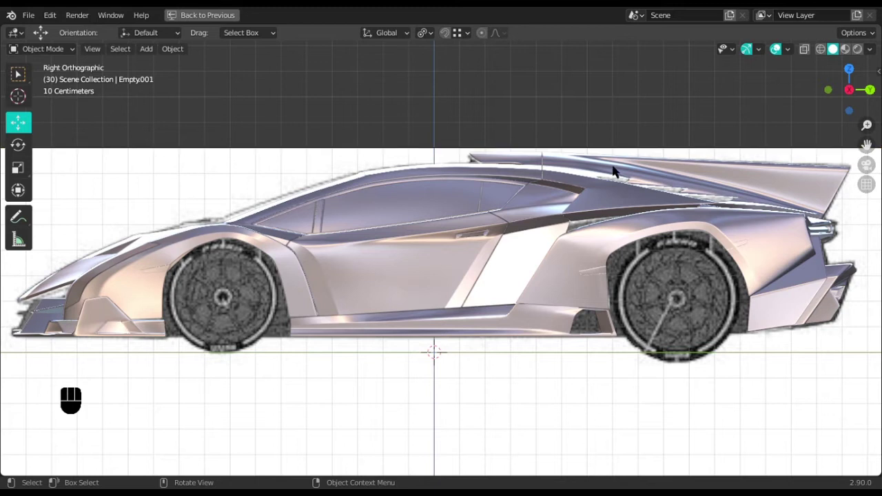
# Restore the maximized 3D viewport to the full window layout with the reference photos.
pyautogui.moveTo(424, 175); pyautogui.dragTo(441, 198, button='middle')
pyautogui.scroll(-4, 469, 253)
pyautogui.moveTo(454, 253); pyautogui.dragTo(631, 168, button='middle')
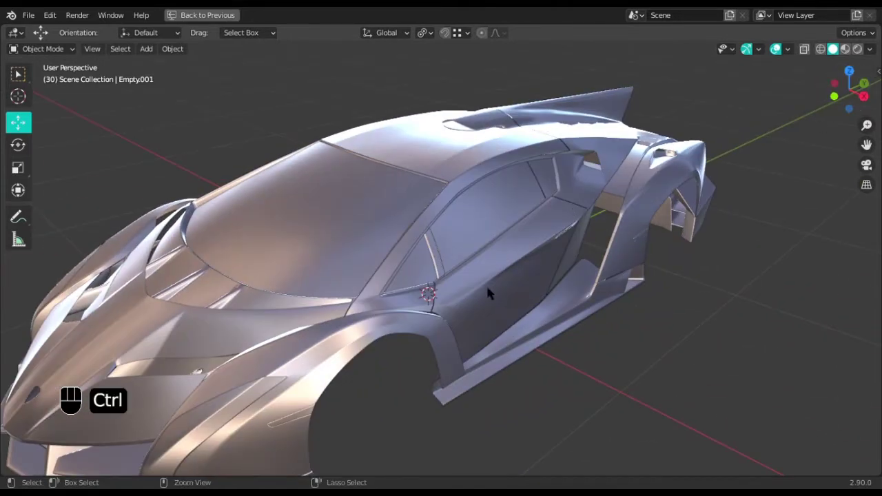
pyautogui.hotkey('ctrl', 'space')
pyautogui.moveTo(350, 245)
pyautogui.mouseDown(button='middle')
pyautogui.moveTo(315, 248)
pyautogui.moveTo(352, 240)
pyautogui.mouseUp(button='middle')
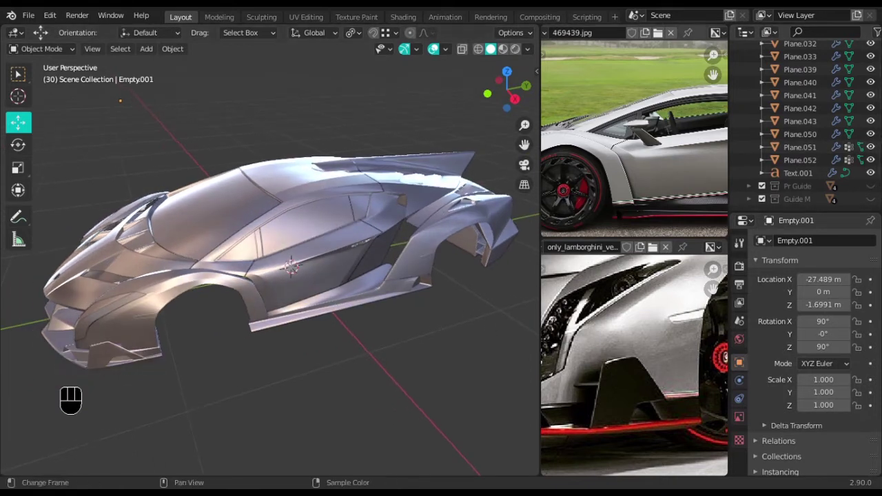
# Examine the slim marker light beside the wheel arch in the reference photo and the matching outlines on the model's fenders.
pyautogui.moveTo(686, 343); pyautogui.dragTo(602, 379, button='middle')
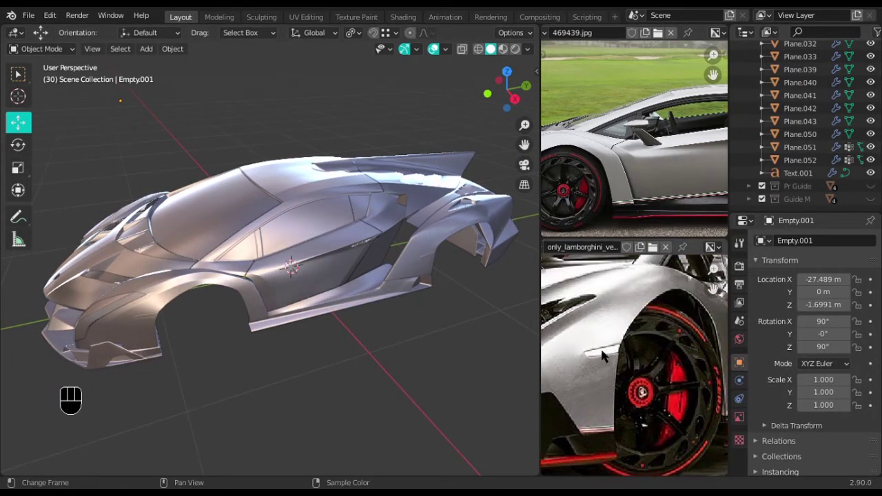
pyautogui.scroll(3, 606, 353)
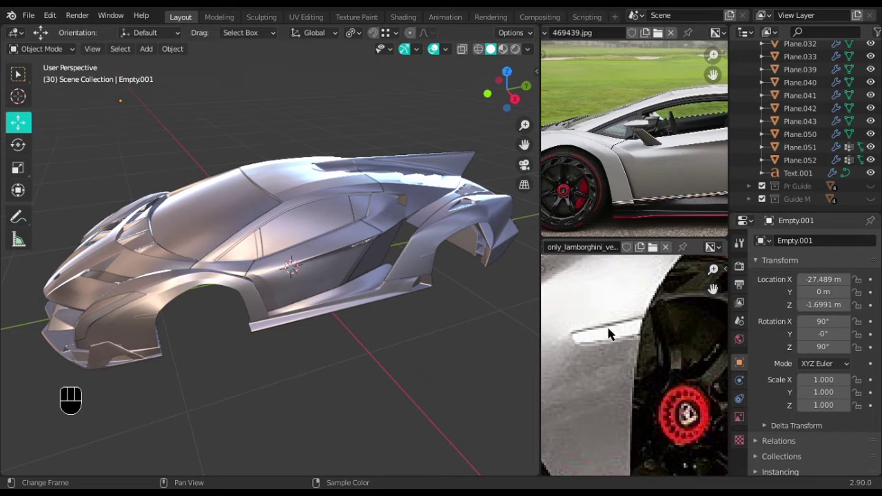
pyautogui.moveTo(325, 292); pyautogui.dragTo(197, 280, button='middle')
pyautogui.scroll(2, 276, 276)
pyautogui.scroll(1, 199, 278)
pyautogui.scroll(2, 248, 267)
pyautogui.keyDown('shift'); pyautogui.moveTo(297, 257); pyautogui.dragTo(142, 281, button='middle'); pyautogui.keyUp('shift')
pyautogui.scroll(3, 405, 260)
pyautogui.scroll(-5, 334, 260)
pyautogui.moveTo(349, 237); pyautogui.dragTo(284, 247, button='middle')
pyautogui.scroll(2, 402, 277)
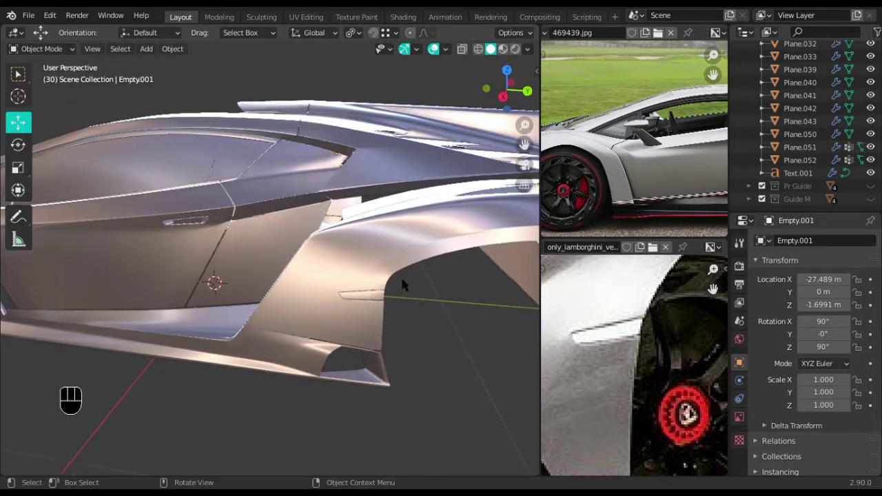
pyautogui.keyDown('shift'); pyautogui.moveTo(402, 277); pyautogui.dragTo(321, 271, button='middle'); pyautogui.keyUp('shift')
pyautogui.scroll(2, 384, 271)
pyautogui.moveTo(259, 267); pyautogui.dragTo(334, 262, button='middle')
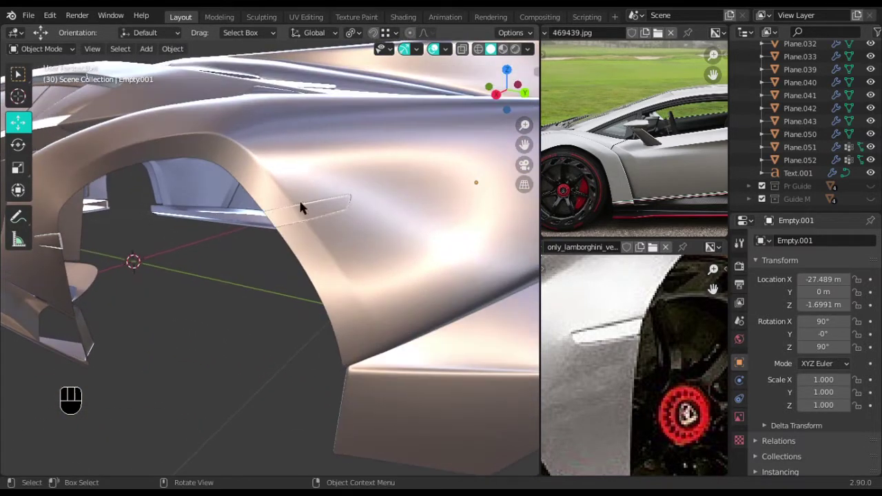
pyautogui.scroll(-2, 258, 241)
pyautogui.moveTo(257, 241); pyautogui.dragTo(204, 244, button='middle')
pyautogui.keyDown('shift'); pyautogui.moveTo(204, 244); pyautogui.dragTo(345, 234, button='middle'); pyautogui.keyUp('shift')
pyautogui.scroll(10, 872, 110)
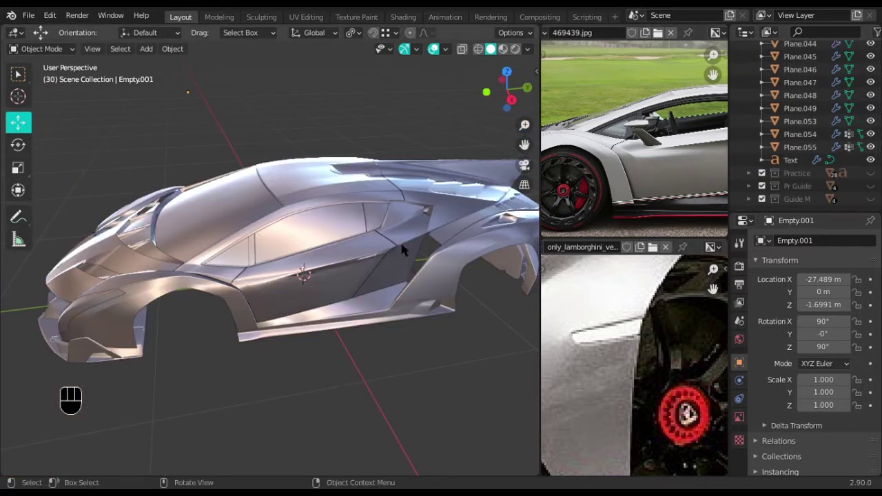
# Select the car's front fender and show it in right orthographic view over the side blueprint.
pyautogui.moveTo(384, 249)
pyautogui.mouseDown(button='middle')
pyautogui.moveTo(352, 275)
pyautogui.moveTo(403, 240)
pyautogui.moveTo(383, 251)
pyautogui.mouseUp(button='middle')
pyautogui.keyDown('shift'); pyautogui.moveTo(240, 253); pyautogui.dragTo(326, 229, button='middle'); pyautogui.keyUp('shift')
pyautogui.scroll(1, 321, 233)
pyautogui.click(338, 215)
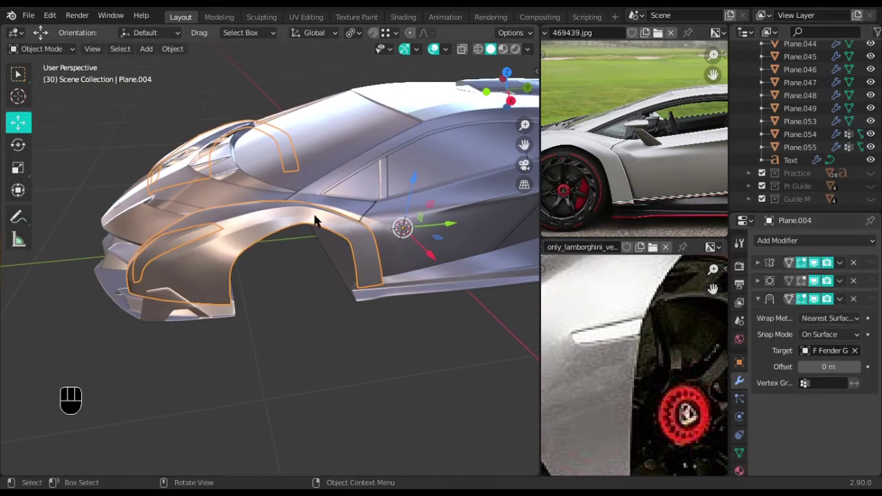
pyautogui.moveTo(301, 228); pyautogui.dragTo(314, 250, button='middle')
pyautogui.scroll(3, 341, 213)
pyautogui.press('KP_3')
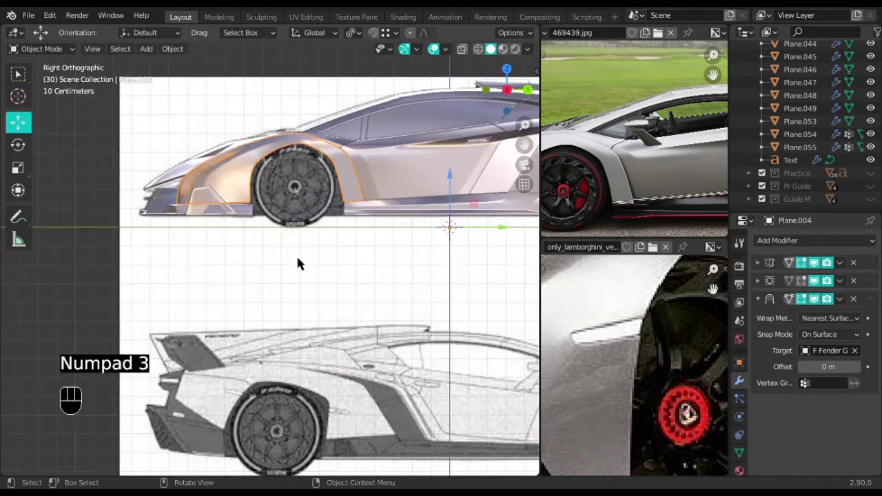
pyautogui.scroll(1, 301, 142)
pyautogui.keyDown('shift'); pyautogui.moveTo(301, 140); pyautogui.dragTo(353, 232, button='middle'); pyautogui.keyUp('shift')
pyautogui.scroll(4, 349, 252)
pyautogui.scroll(2, 303, 247)
# Examine the front fender's mesh in Edit Mode around the wheel arch, against the side blueprint.
pyautogui.press('Tab')
pyautogui.scroll(2, 419, 275)
pyautogui.keyDown('shift'); pyautogui.moveTo(423, 272); pyautogui.dragTo(400, 254, button='middle'); pyautogui.keyUp('shift')
pyautogui.scroll(-5, 423, 304)
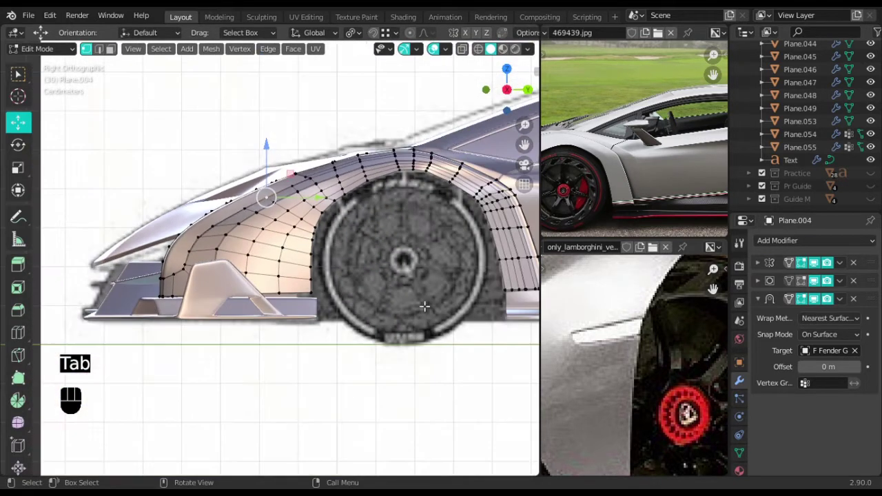
pyautogui.moveTo(423, 303); pyautogui.dragTo(430, 323, button='middle')
pyautogui.scroll(-6, 430, 322)
pyautogui.keyDown('shift'); pyautogui.moveTo(417, 368); pyautogui.dragTo(397, 334, button='middle'); pyautogui.keyUp('shift')
pyautogui.moveTo(397, 335); pyautogui.dragTo(368, 330, button='middle')
pyautogui.press('KP_3')
pyautogui.scroll(5, 322, 273)
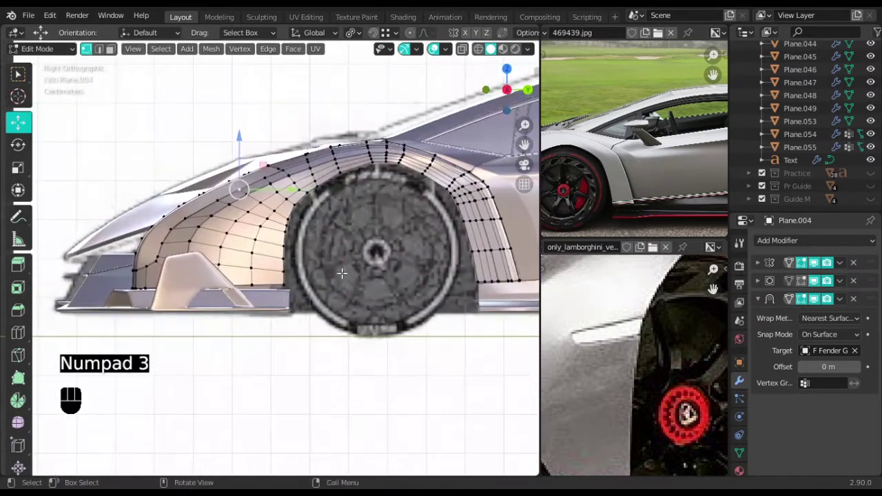
pyautogui.scroll(4, 322, 272)
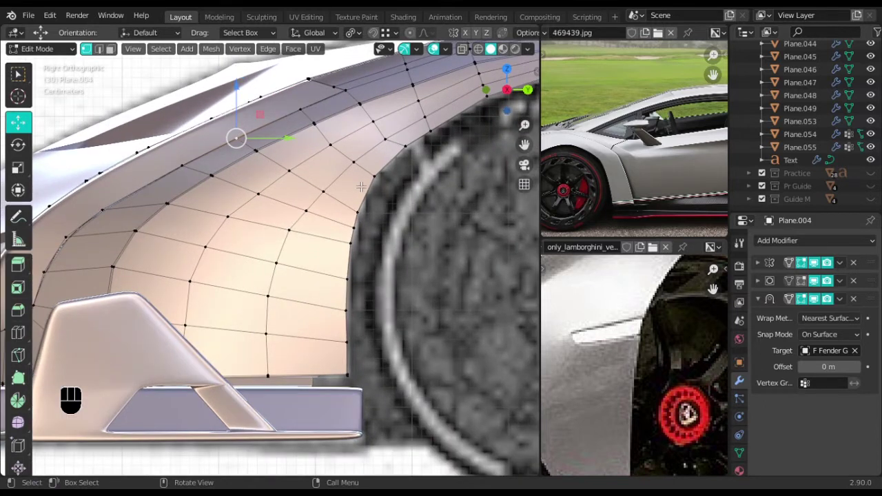
pyautogui.keyDown('shift'); pyautogui.moveTo(375, 206); pyautogui.dragTo(389, 275, button='middle'); pyautogui.keyUp('shift')
pyautogui.scroll(-1, 388, 275)
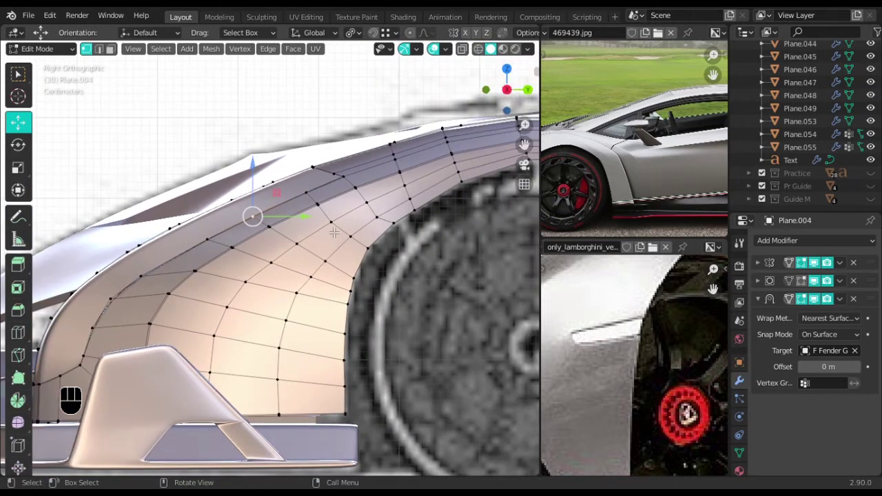
pyautogui.scroll(1, 332, 231)
pyautogui.press('Tab')
pyautogui.scroll(3, 328, 230)
pyautogui.press('Tab')
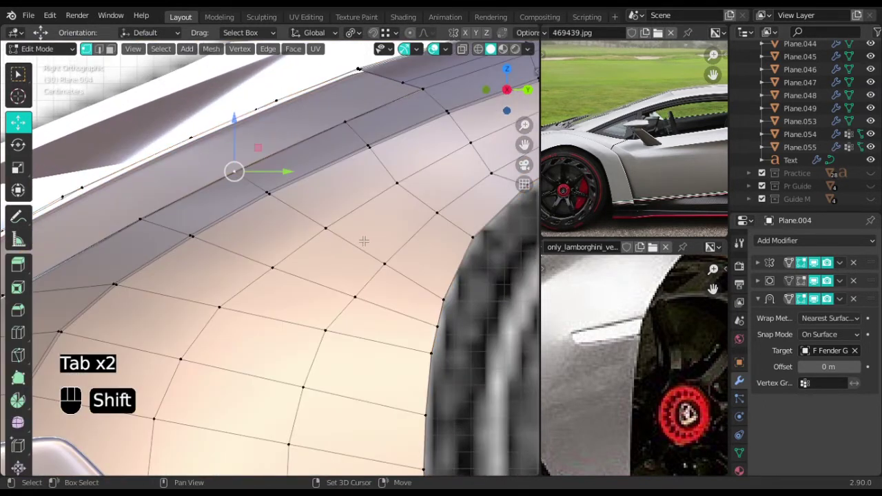
pyautogui.hotkey('shift', 'z')
pyautogui.keyDown('shift'); pyautogui.moveTo(455, 225); pyautogui.dragTo(342, 281, button='middle'); pyautogui.keyUp('shift')
pyautogui.scroll(-5, 323, 253)
pyautogui.scroll(-2, 342, 281)
pyautogui.press('Tab')
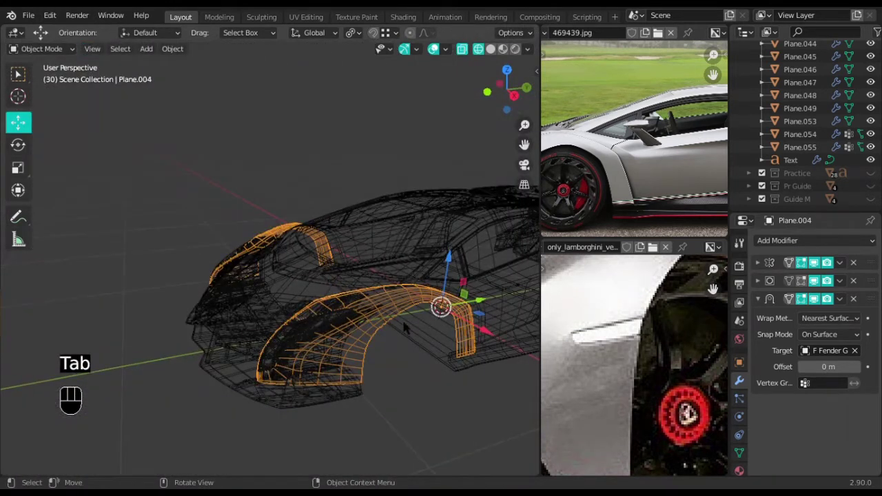
pyautogui.hotkey('shift', 'z')
pyautogui.moveTo(372, 312); pyautogui.dragTo(368, 318, button='middle')
# Isolate the front fender together with the side blueprint in local view, seen from the right.
pyautogui.press('KP_3')
pyautogui.keyDown('shift'); pyautogui.click(297, 198); pyautogui.keyUp('shift')
pyautogui.scroll(-1, 299, 201)
pyautogui.press('/')
pyautogui.scroll(6, 299, 203)
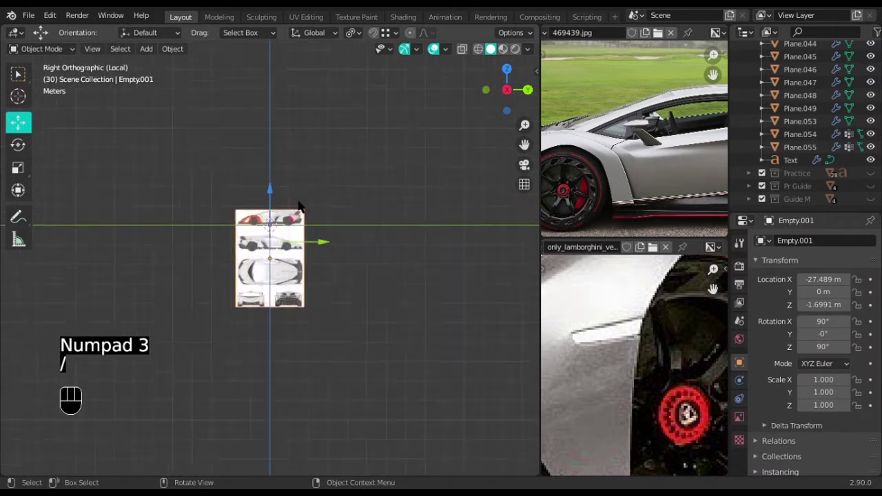
pyautogui.scroll(2, 327, 307)
pyautogui.keyDown('shift'); pyautogui.moveTo(282, 200); pyautogui.dragTo(336, 237, button='middle'); pyautogui.keyUp('shift')
pyautogui.scroll(3, 325, 303)
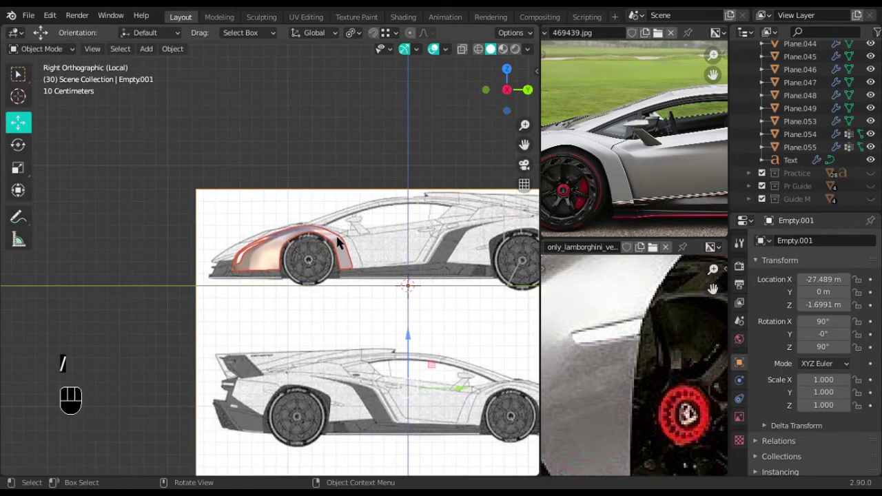
pyautogui.press('KP_1')
pyautogui.keyDown('shift'); pyautogui.moveTo(428, 315); pyautogui.dragTo(144, 248, button='middle'); pyautogui.keyUp('shift')
pyautogui.scroll(-5, 440, 219)
pyautogui.scroll(9, 384, 253)
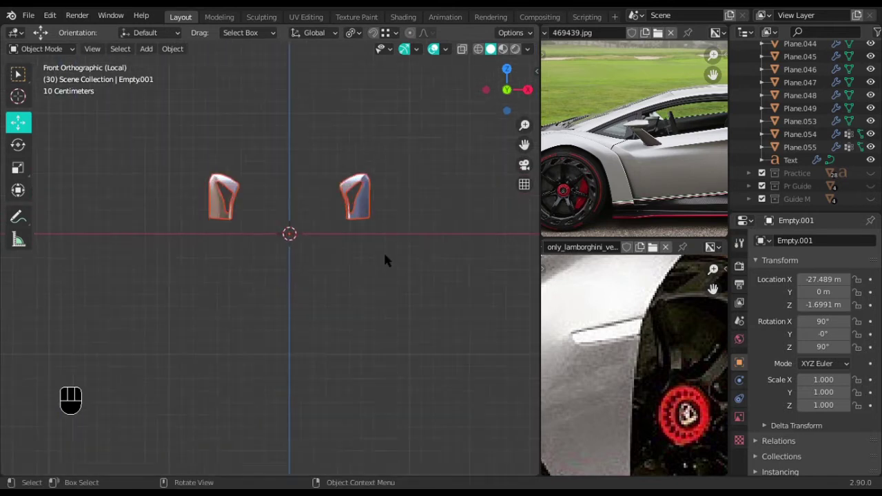
pyautogui.keyDown('shift'); pyautogui.moveTo(409, 171); pyautogui.dragTo(268, 290, button='middle'); pyautogui.keyUp('shift')
pyautogui.keyDown('shift'); pyautogui.moveTo(377, 268); pyautogui.dragTo(361, 265, button='middle'); pyautogui.keyUp('shift')
pyautogui.scroll(3, 361, 264)
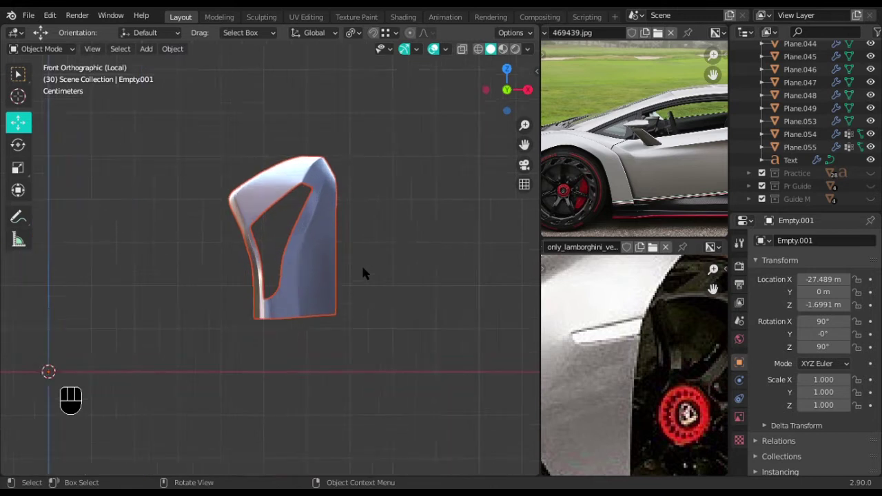
# Open only the front fender's mesh for editing in right orthographic view with wireframe shading.
pyautogui.press('KP_3')
pyautogui.keyDown('shift'); pyautogui.moveTo(278, 243); pyautogui.dragTo(211, 397, button='middle'); pyautogui.keyUp('shift')
pyautogui.scroll(3, 389, 265)
pyautogui.click(353, 253)
pyautogui.press('Tab')
pyautogui.scroll(3, 345, 232)
pyautogui.hotkey('shift', 'z')
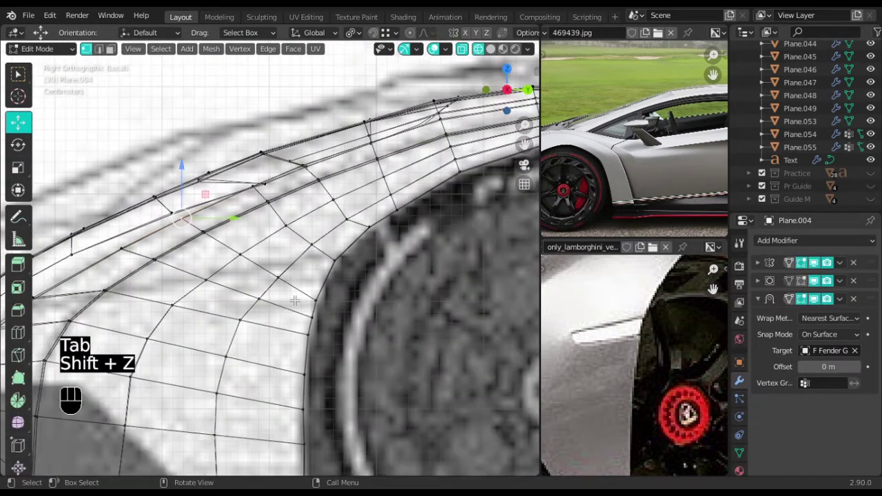
# Edge-slide the three lowest vertices of the edge column above the wheel arch's upper front curve toward the car's rear.
pyautogui.scroll(2, 357, 259)
pyautogui.keyDown('shift'); pyautogui.moveTo(447, 232); pyautogui.dragTo(301, 250, button='middle'); pyautogui.keyUp('shift')
pyautogui.scroll(-3, 302, 249)
pyautogui.keyDown('shift'); pyautogui.moveTo(346, 217); pyautogui.dragTo(285, 269, button='middle'); pyautogui.keyUp('shift')
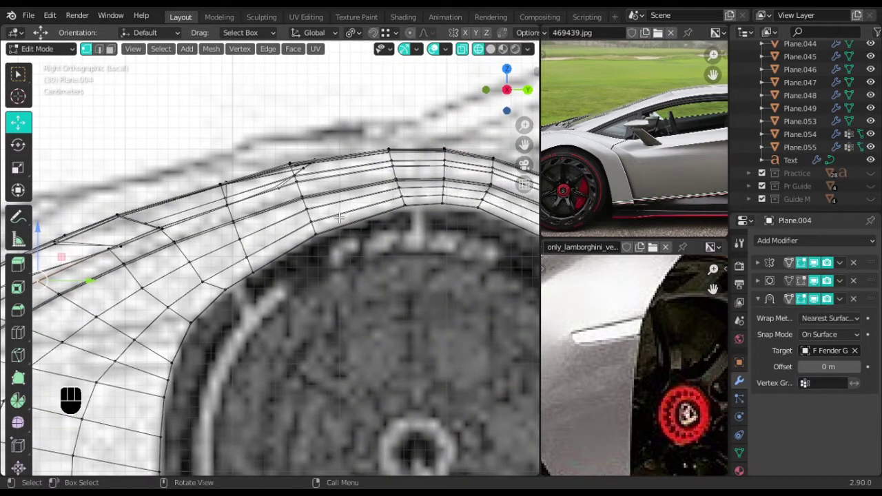
pyautogui.scroll(2, 340, 215)
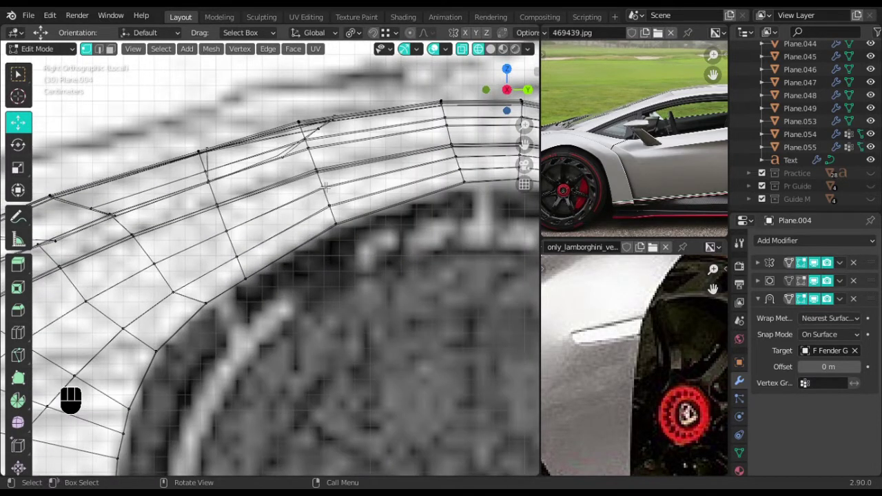
pyautogui.moveTo(351, 254); pyautogui.dragTo(350, 253)
pyautogui.press('g')
pyautogui.press('g')
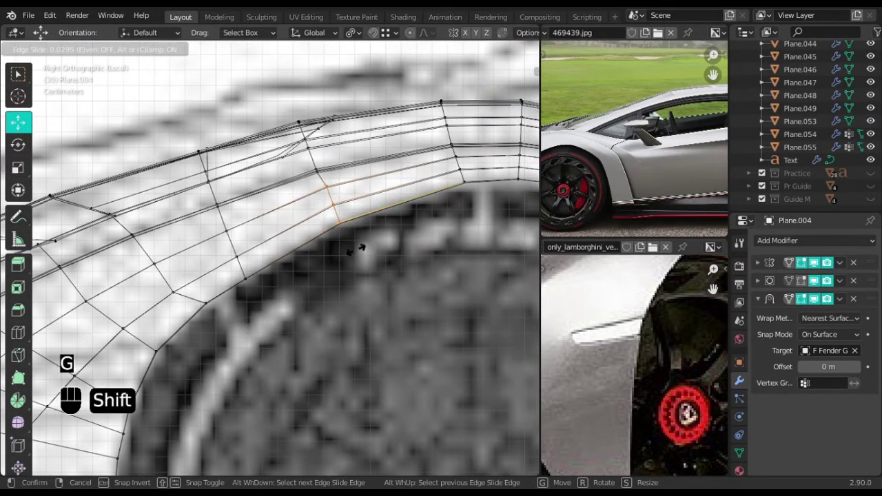
pyautogui.click(455, 237)
# Slide the column's two lowest vertices further rearward, and its arch-rim vertex further still, to slant the column.
pyautogui.keyDown('ctrl'); pyautogui.moveTo(332, 180); pyautogui.dragTo(352, 200); pyautogui.keyUp('ctrl')
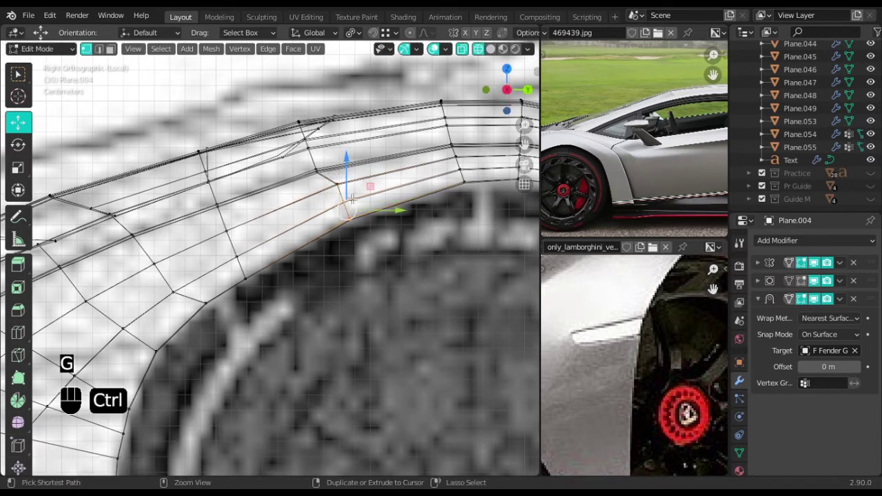
pyautogui.press('g')
pyautogui.press('g')
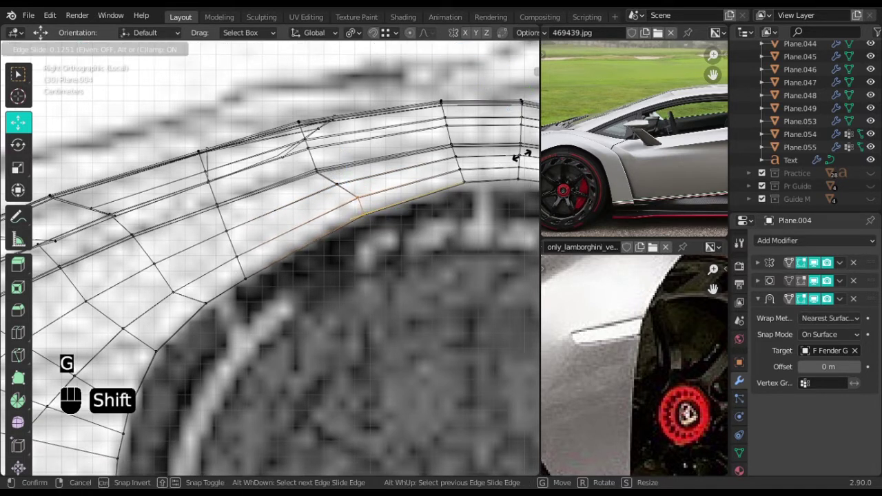
pyautogui.click(364, 206)
pyautogui.keyDown('ctrl'); pyautogui.moveTo(371, 211); pyautogui.dragTo(372, 212); pyautogui.keyUp('ctrl')
pyautogui.press('g')
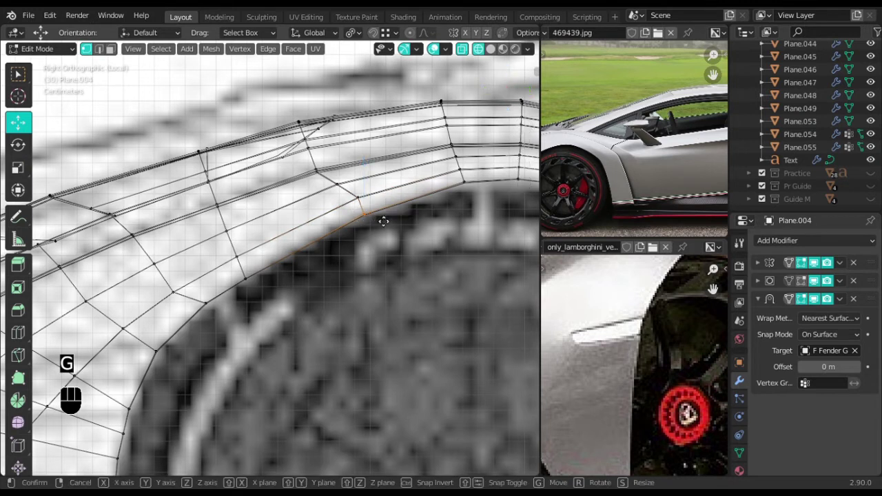
pyautogui.press('g')
pyautogui.click(462, 166)
# Fine-tune the slanted column's arch-rim vertex with a vertex slide of about 0.05.
pyautogui.keyDown('shift'); pyautogui.moveTo(321, 269); pyautogui.dragTo(360, 244, button='middle'); pyautogui.keyUp('shift')
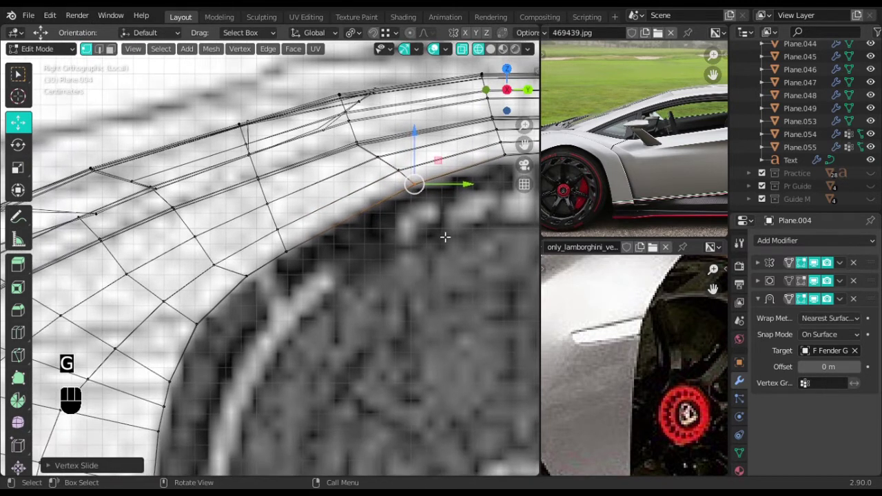
pyautogui.scroll(1, 450, 238)
pyautogui.keyDown('shift'); pyautogui.moveTo(423, 230); pyautogui.dragTo(401, 254, button='middle'); pyautogui.keyUp('shift')
pyautogui.press('g')
pyautogui.press('g')
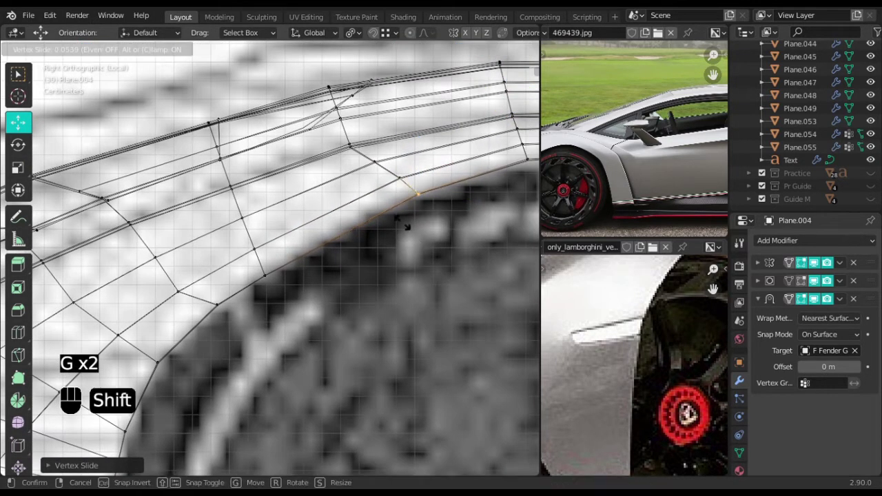
pyautogui.click(402, 222)
# Edge-slide the three lowest vertices of the adjacent column on the nose side toward the car's rear.
pyautogui.keyDown('shift'); pyautogui.moveTo(253, 234); pyautogui.dragTo(318, 210, button='middle'); pyautogui.keyUp('shift')
pyautogui.moveTo(352, 297); pyautogui.dragTo(351, 297)
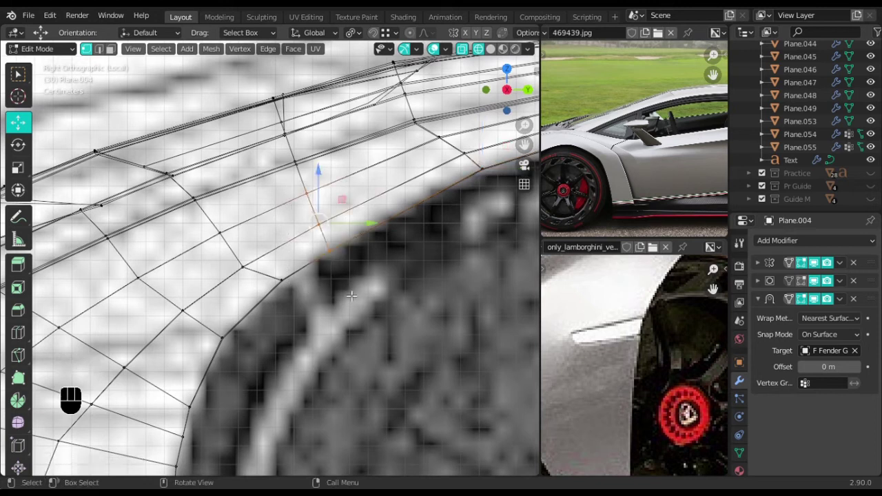
pyautogui.press('g')
pyautogui.press('g')
pyautogui.click(127, 184)
# Slide this second column's two lowest vertices further rearward, and its arch-rim vertex further along the wheel arch.
pyautogui.keyDown('shift'); pyautogui.moveTo(330, 196); pyautogui.dragTo(305, 218, button='middle'); pyautogui.keyUp('shift')
pyautogui.keyDown('ctrl'); pyautogui.moveTo(314, 174); pyautogui.dragTo(333, 218); pyautogui.keyUp('ctrl')
pyautogui.keyDown('shift'); pyautogui.moveTo(363, 219); pyautogui.dragTo(286, 222, button='middle'); pyautogui.keyUp('shift')
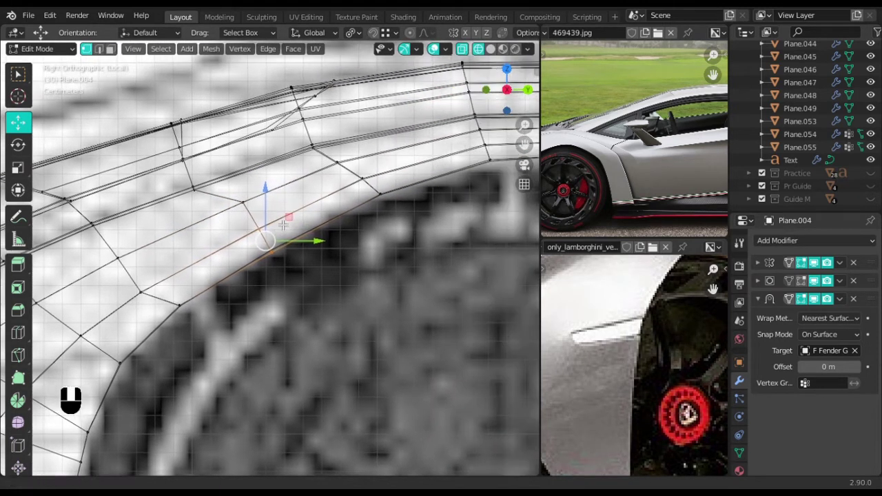
pyautogui.press('g')
pyautogui.press('g')
pyautogui.click(394, 138)
pyautogui.keyDown('ctrl'); pyautogui.moveTo(267, 192); pyautogui.dragTo(297, 241); pyautogui.keyUp('ctrl')
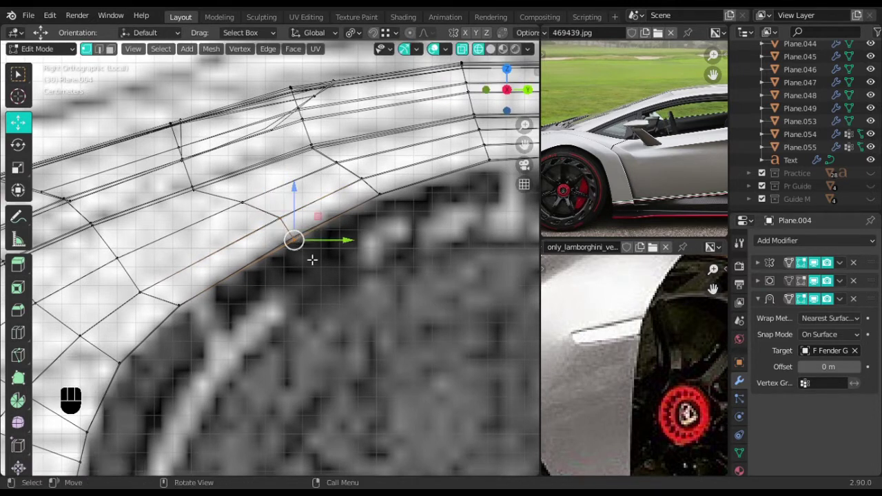
pyautogui.press('g')
pyautogui.press('g')
pyautogui.click(449, 156)
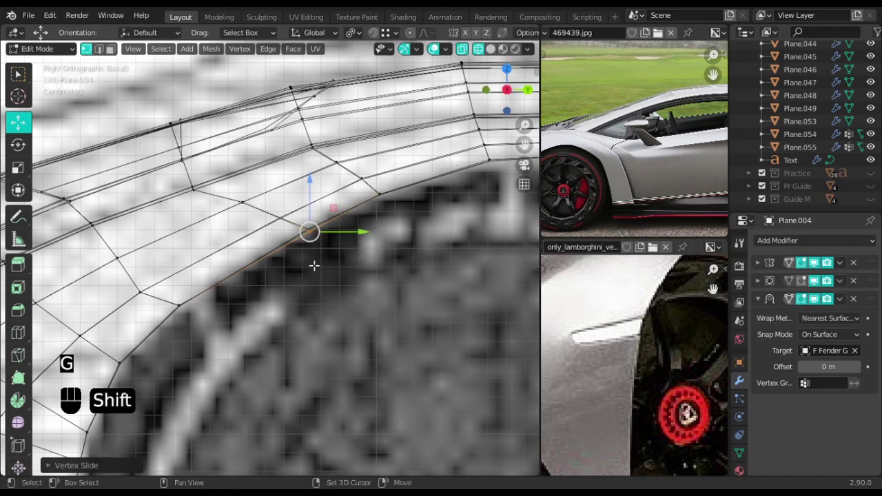
# Fine-tune the second column's arch-rim vertex with a vertex slide of about 0.13.
pyautogui.keyDown('shift'); pyautogui.moveTo(313, 266); pyautogui.dragTo(339, 247, button='middle'); pyautogui.keyUp('shift')
pyautogui.scroll(1, 354, 230)
pyautogui.press('g')
pyautogui.press('g')
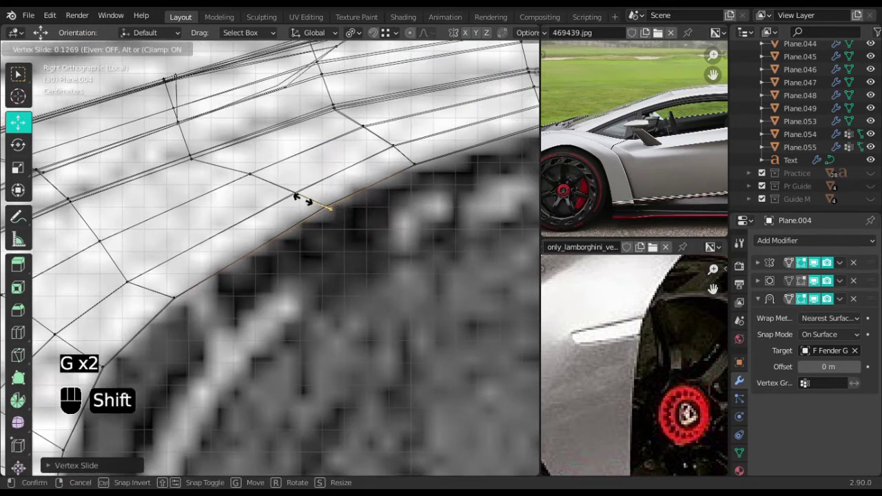
pyautogui.click(303, 200)
# Edge-slide the three lowest vertices of the third column, lower down the front of the wheel arch, toward the car's rear.
pyautogui.keyDown('shift'); pyautogui.moveTo(303, 260); pyautogui.dragTo(441, 190, button='middle'); pyautogui.keyUp('shift')
pyautogui.scroll(-1, 347, 218)
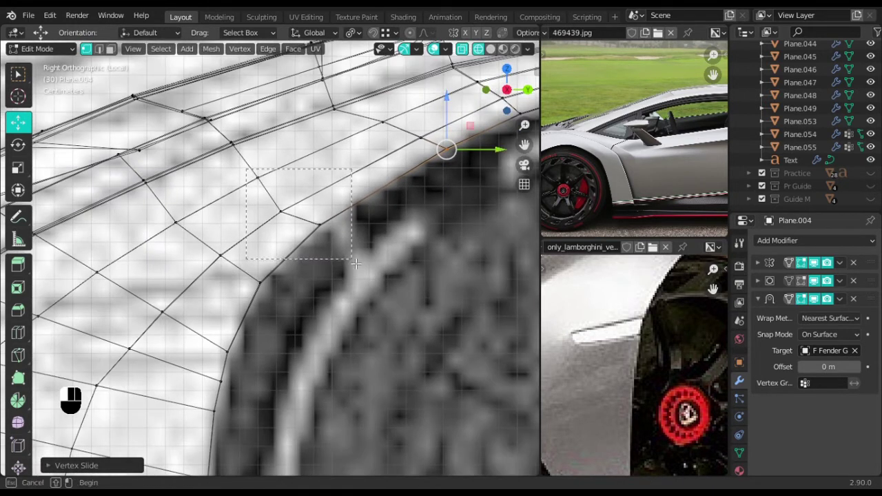
pyautogui.moveTo(356, 264); pyautogui.dragTo(355, 263)
pyautogui.press('g')
pyautogui.press('g')
pyautogui.keyDown('shift'); pyautogui.click(489, 183); pyautogui.keyUp('shift')
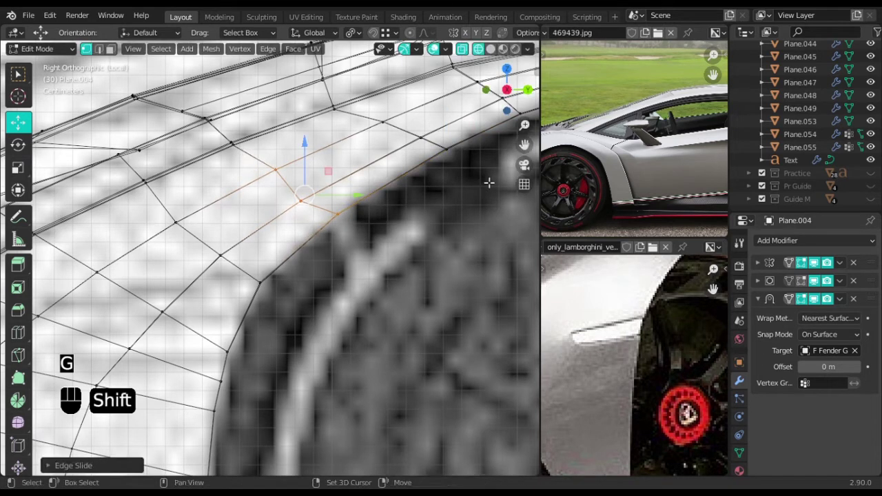
# Edge-slide the third column's two lowest vertices further toward the car's rear.
pyautogui.keyDown('ctrl'); pyautogui.moveTo(261, 163); pyautogui.dragTo(288, 182); pyautogui.keyUp('ctrl')
pyautogui.press('g')
pyautogui.press('g')
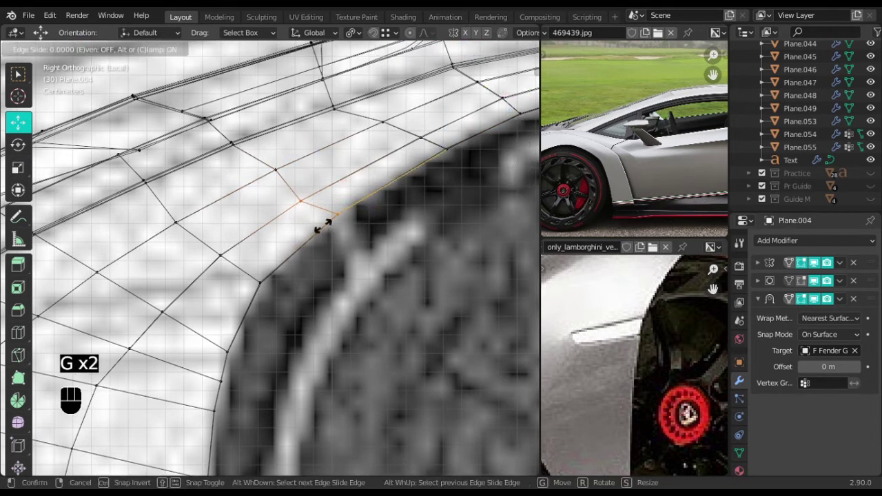
pyautogui.click(451, 131)
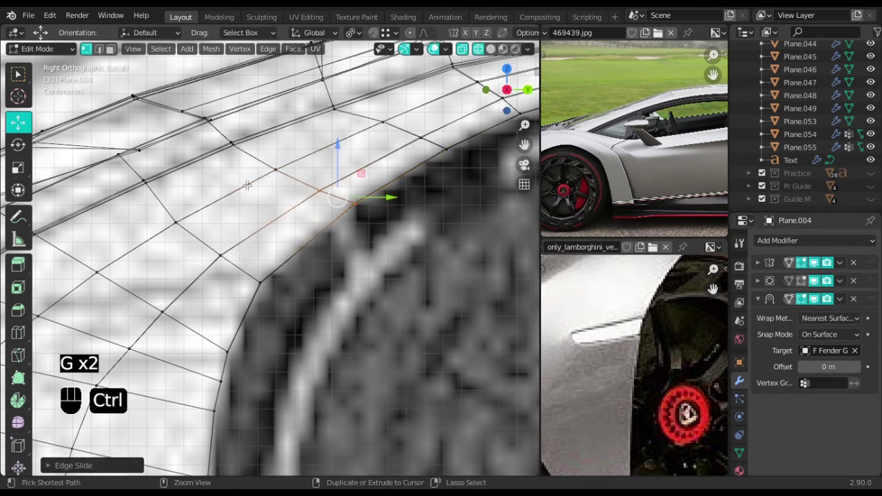
# Vertex-slide the third column's arch-rim vertex rearward along the wheel arch, and the vertex just above it slightly rearward.
pyautogui.keyDown('ctrl'); pyautogui.moveTo(331, 217); pyautogui.dragTo(334, 219); pyautogui.keyUp('ctrl')
pyautogui.keyDown('shift'); pyautogui.moveTo(376, 227); pyautogui.dragTo(314, 267, button='middle'); pyautogui.keyUp('shift')
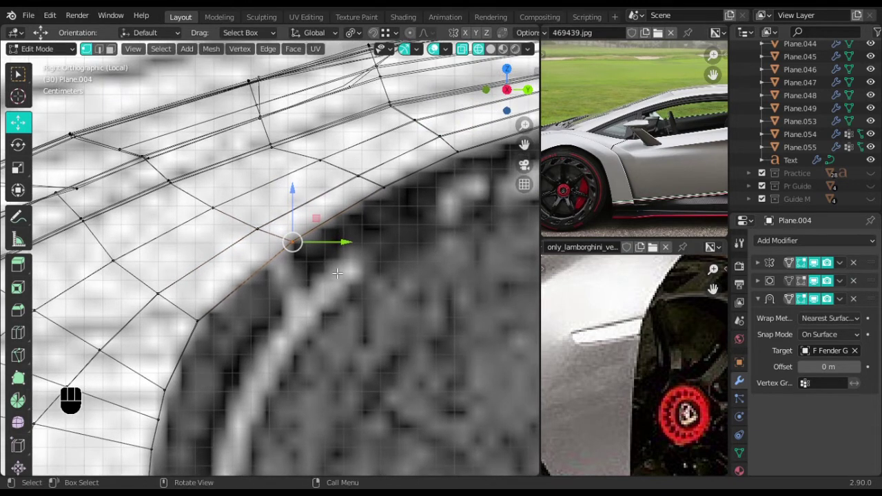
pyautogui.press('g')
pyautogui.press('g')
pyautogui.click(388, 222)
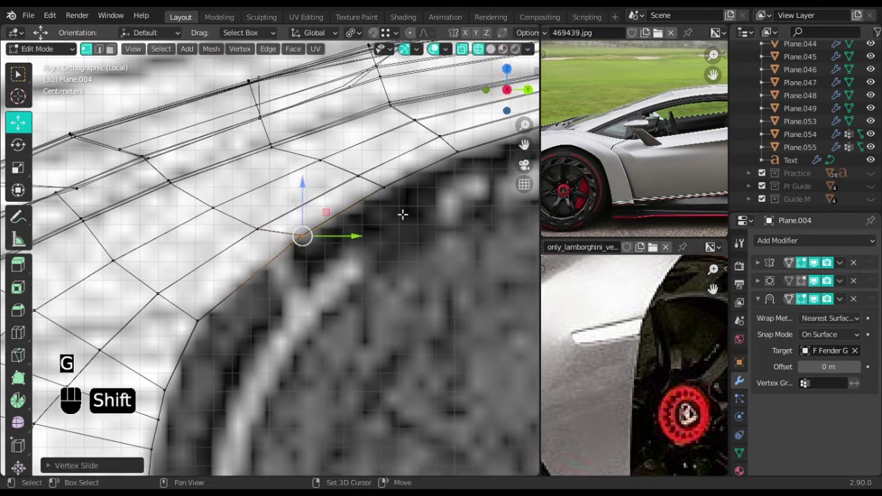
pyautogui.click(258, 233)
pyautogui.press('g')
pyautogui.press('g')
pyautogui.keyDown('shift'); pyautogui.click(341, 184); pyautogui.keyUp('shift')
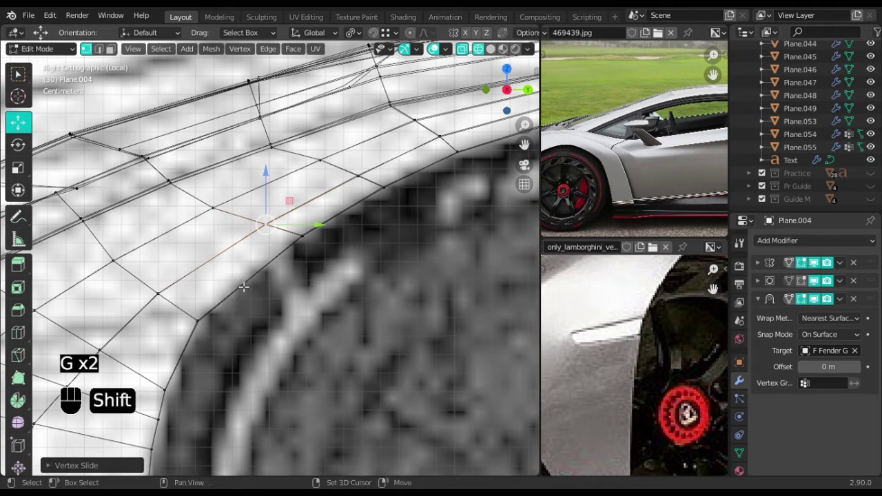
# Edge-slide the three lowest vertices of the fourth column, lower down the front of the wheel arch, toward the car's rear.
pyautogui.keyDown('shift'); pyautogui.moveTo(239, 287); pyautogui.dragTo(244, 196, button='middle'); pyautogui.keyUp('shift')
pyautogui.moveTo(320, 255); pyautogui.dragTo(323, 256)
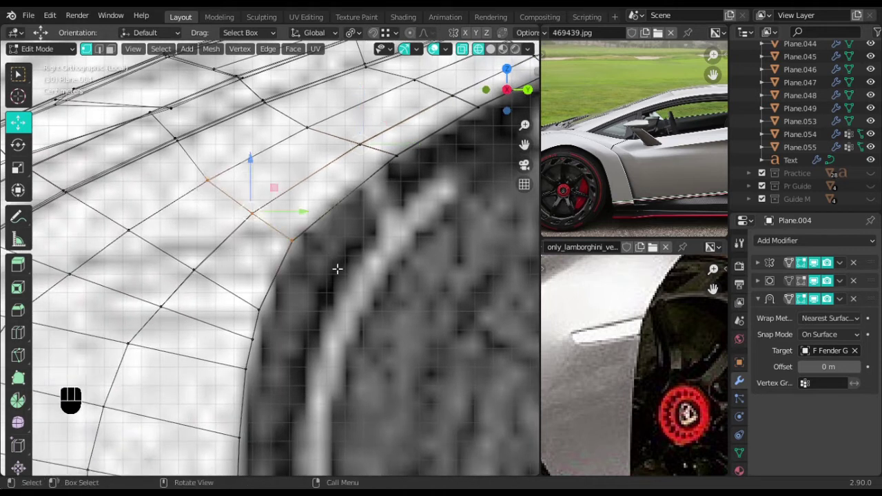
pyautogui.press('g')
pyautogui.press('g')
pyautogui.keyDown('shift'); pyautogui.click(517, 67); pyautogui.keyUp('shift')
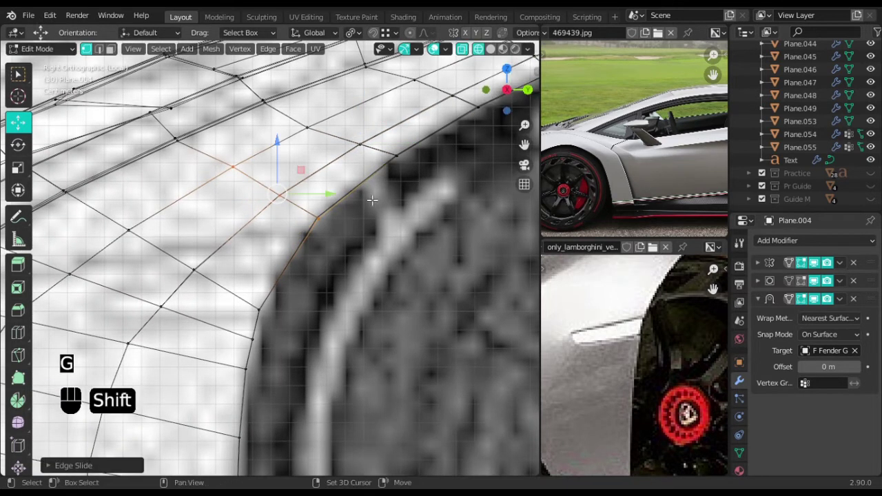
# Edge-slide only the fourth column's two lowest vertices further toward the car's rear.
pyautogui.keyDown('shift'); pyautogui.moveTo(297, 199); pyautogui.dragTo(273, 265, button='middle'); pyautogui.keyUp('shift')
pyautogui.keyDown('ctrl'); pyautogui.moveTo(170, 220); pyautogui.dragTo(227, 258); pyautogui.keyUp('ctrl')
pyautogui.press('g')
pyautogui.press('g')
pyautogui.keyDown('shift'); pyautogui.click(416, 177); pyautogui.keyUp('shift')
# Vertex-slide the fourth column's arch-rim vertex further along the wheel arch, and nudge an inner vertex of the third column rearward.
pyautogui.keyDown('ctrl'); pyautogui.moveTo(256, 235); pyautogui.dragTo(296, 274); pyautogui.keyUp('ctrl')
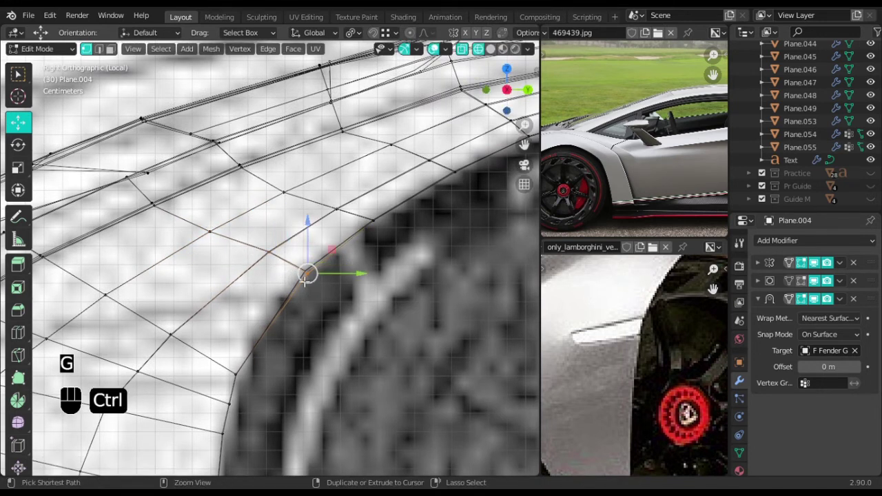
pyautogui.press('g')
pyautogui.press('g')
pyautogui.keyDown('shift'); pyautogui.click(401, 233); pyautogui.keyUp('shift')
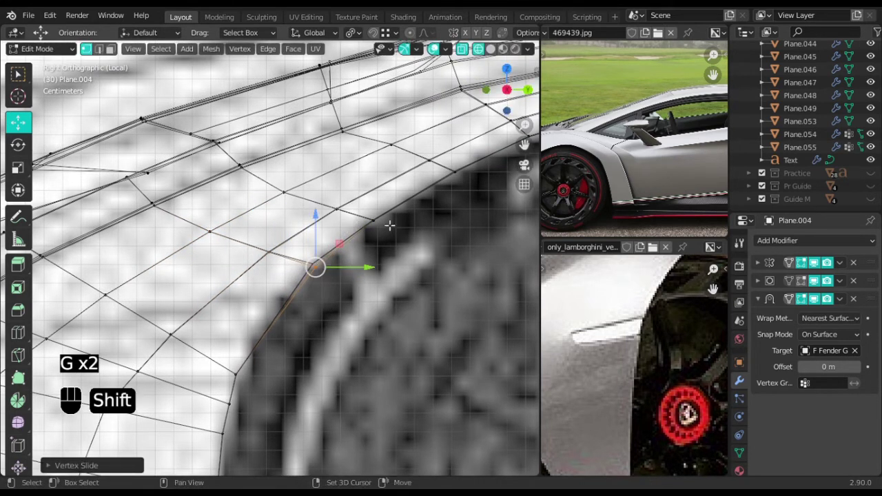
pyautogui.press('g')
pyautogui.click(332, 206)
pyautogui.press('g')
pyautogui.press('g')
pyautogui.keyDown('shift'); pyautogui.click(372, 146); pyautogui.keyUp('shift')
# Vertex-slide the second-lowest vertex of the fifth column, next toward the nose, well toward the car's rear.
pyautogui.scroll(-1, 357, 230)
pyautogui.keyDown('shift'); pyautogui.moveTo(329, 265); pyautogui.dragTo(419, 202, button='middle'); pyautogui.keyUp('shift')
pyautogui.click(277, 256)
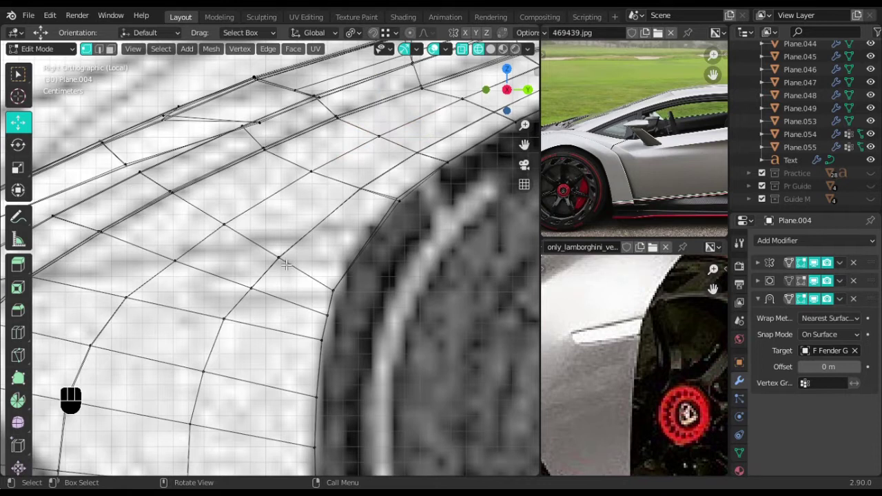
pyautogui.click(285, 265)
pyautogui.press('g')
pyautogui.press('g')
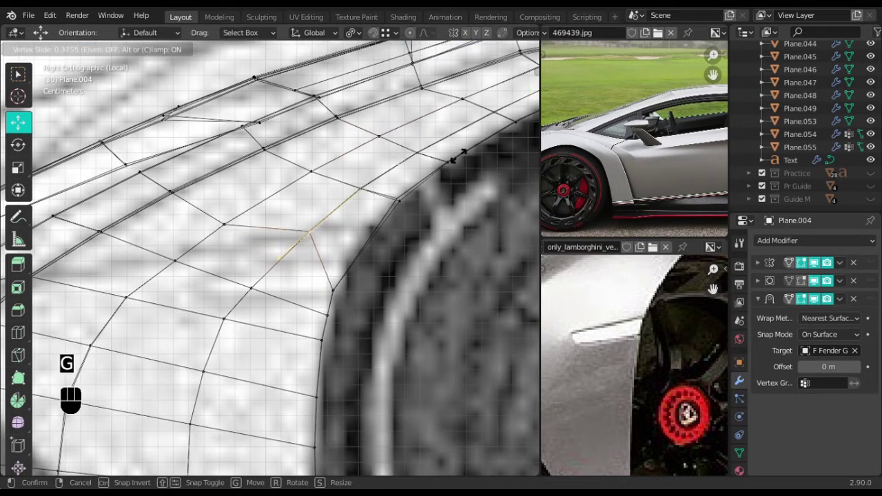
pyautogui.click(485, 126)
# Edge-slide the second column's two lowest vertices slightly toward the car's rear to even out the column spacing.
pyautogui.keyDown('shift'); pyautogui.moveTo(406, 248); pyautogui.dragTo(253, 321, button='middle'); pyautogui.keyUp('shift')
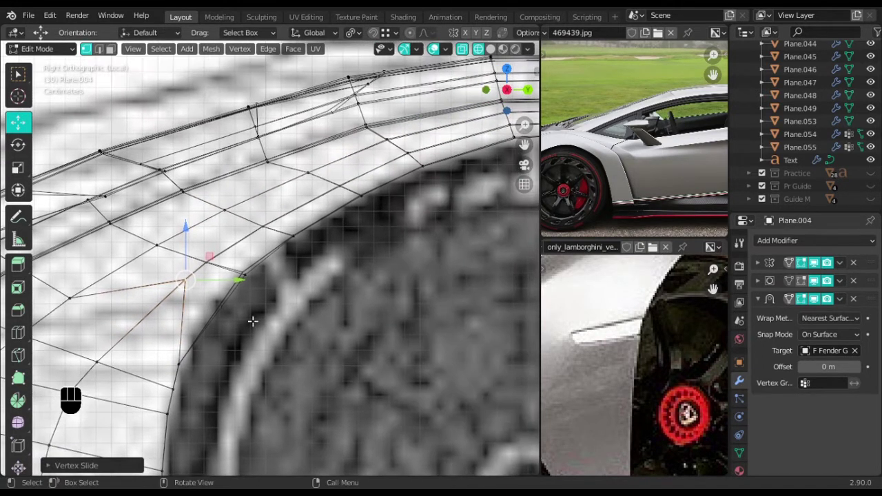
pyautogui.click(341, 184)
pyautogui.press('g')
pyautogui.press('g')
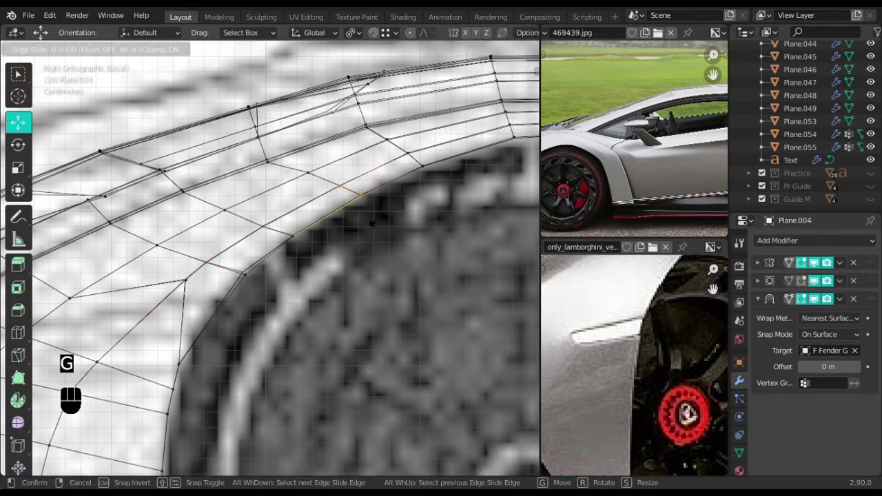
pyautogui.click(474, 147)
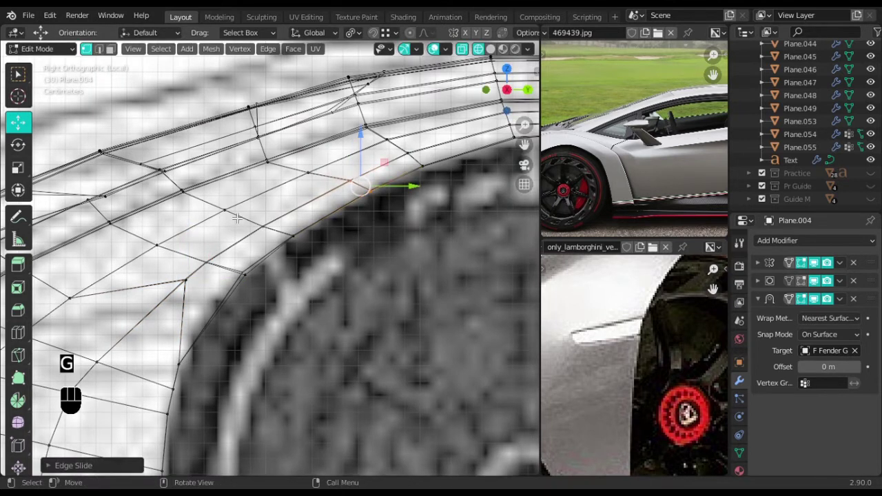
# Edge-slide the third column's two lowest vertices rearward, and vertex-slide the vertex above them in the same direction.
pyautogui.moveTo(308, 258); pyautogui.dragTo(309, 258)
pyautogui.press('g')
pyautogui.press('g')
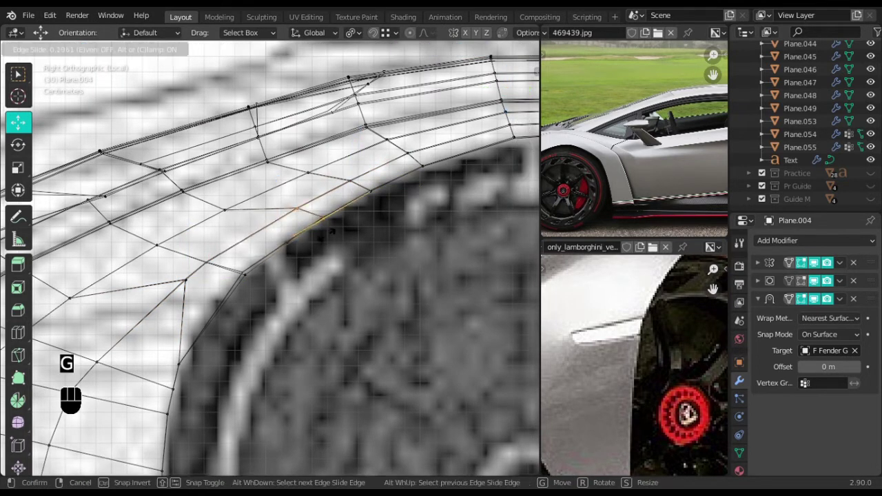
pyautogui.click(330, 232)
pyautogui.press('g')
pyautogui.press('g')
pyautogui.click(233, 220)
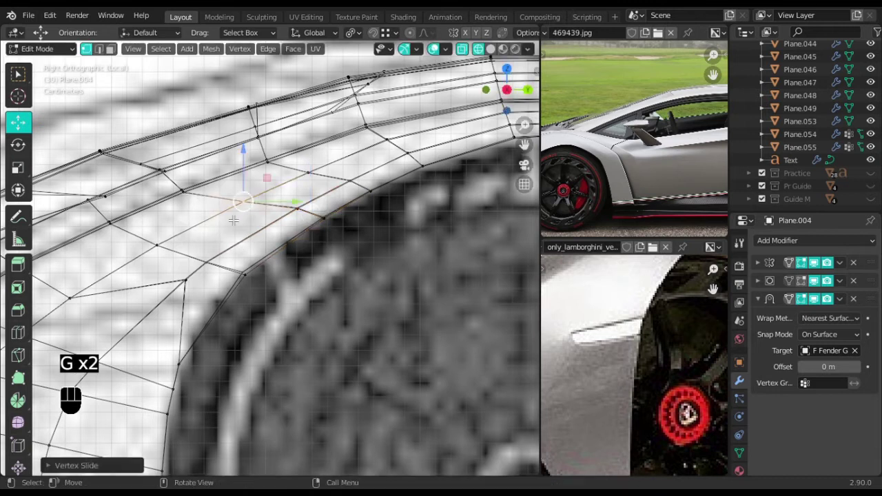
# Edge-slide the fourth column's two lowest vertices rearward, and pull its arch-rim vertex up the column with a vertex slide of about 0.19.
pyautogui.moveTo(209, 271); pyautogui.dragTo(270, 290)
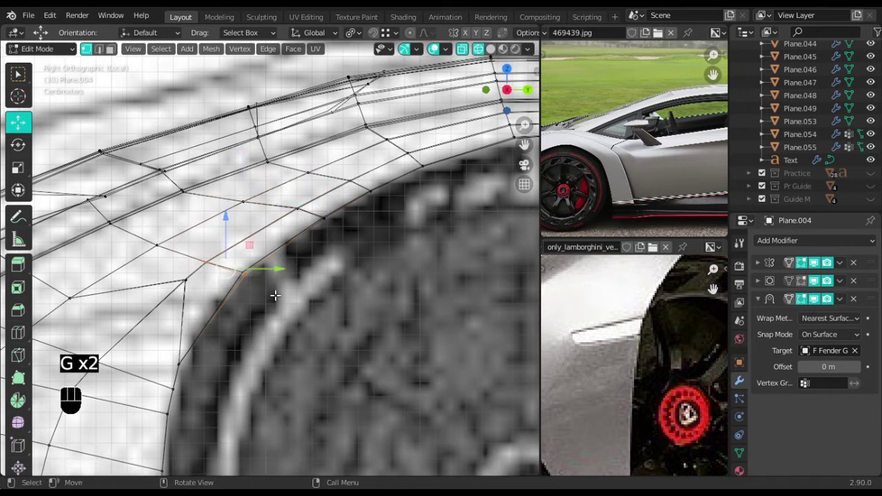
pyautogui.press('g')
pyautogui.press('g')
pyautogui.click(292, 267)
pyautogui.click(286, 264)
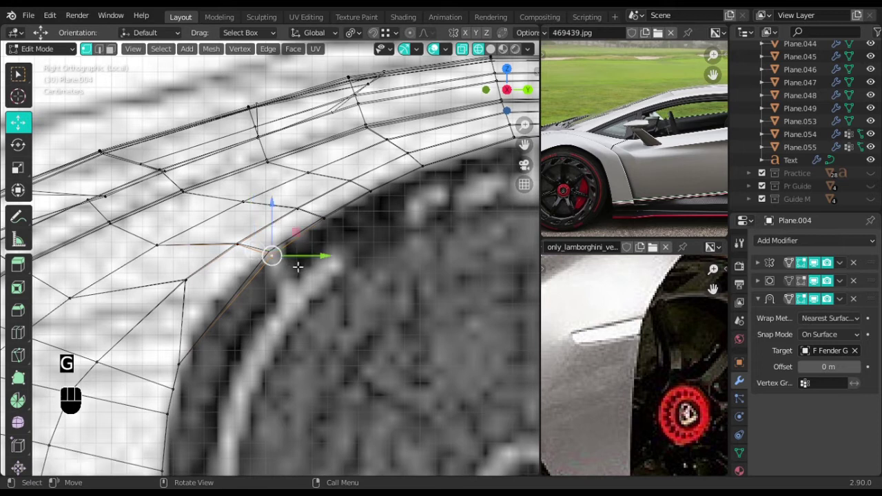
pyautogui.press('g')
pyautogui.press('g')
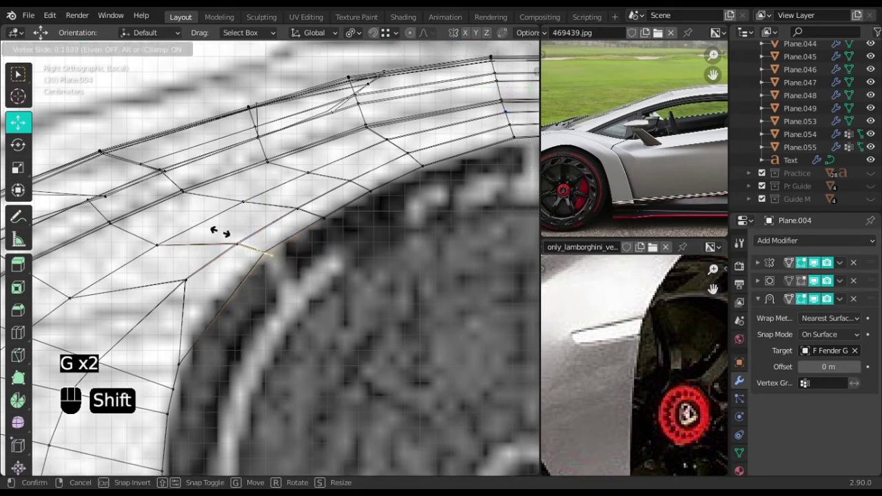
pyautogui.click(220, 233)
# Vertex-slide the third-lowest vertices of the fourth and fifth columns toward the car's rear.
pyautogui.keyDown('shift'); pyautogui.moveTo(208, 259); pyautogui.dragTo(312, 248, button='middle'); pyautogui.keyUp('shift')
pyautogui.click(274, 234)
pyautogui.press('g')
pyautogui.press('g')
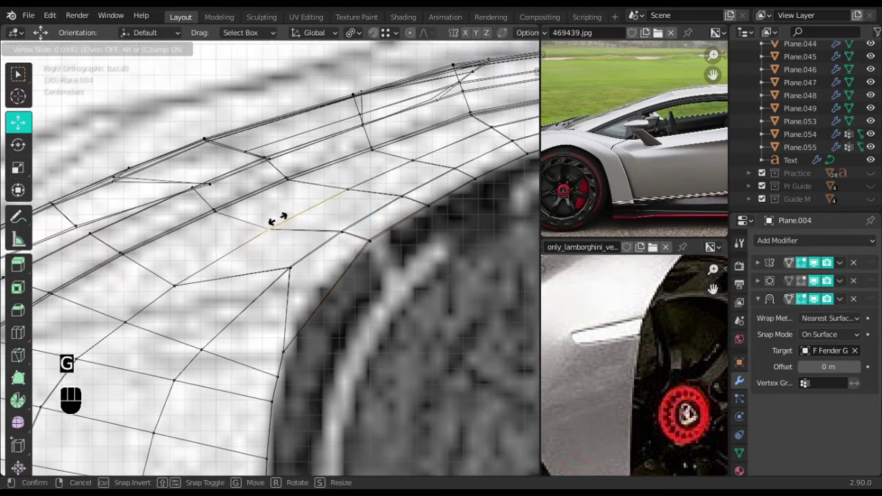
pyautogui.click(293, 213)
pyautogui.click(183, 296)
pyautogui.press('g')
pyautogui.press('g')
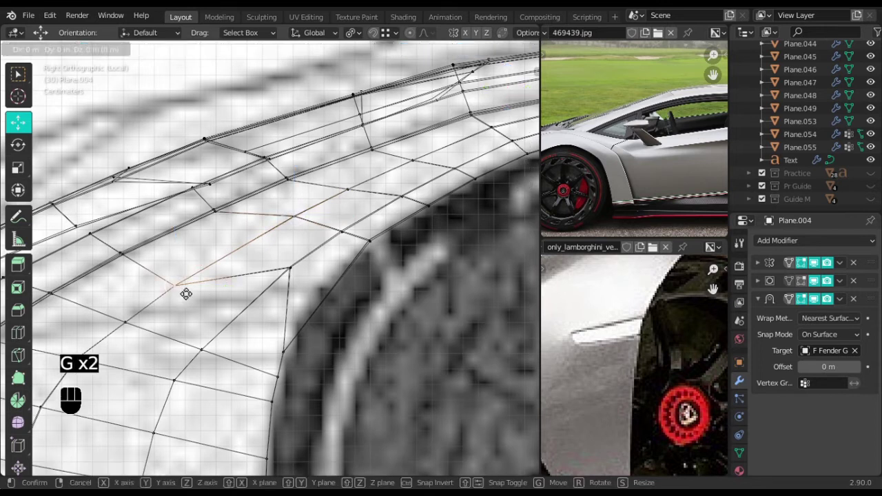
pyautogui.click(287, 303)
# Slide the fifth column's arch-rim vertex rearward along the wheel arch, and pull it up its column by about 0.25.
pyautogui.click(301, 346)
pyautogui.press('g')
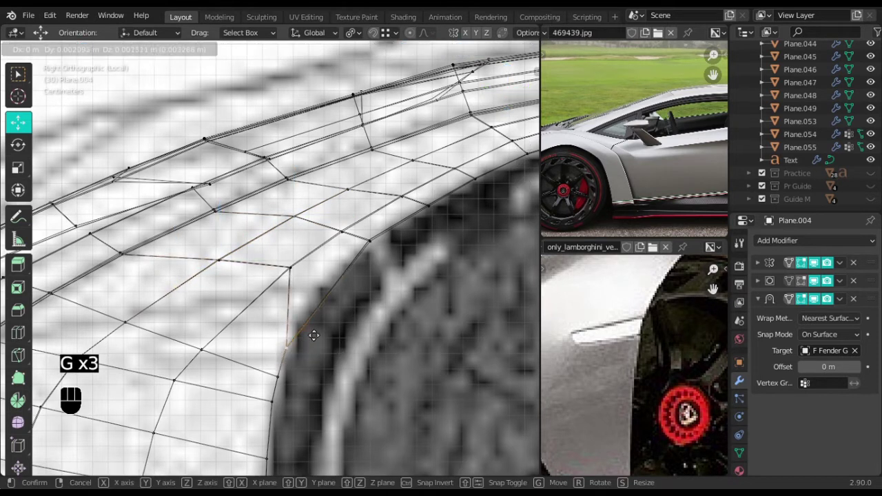
pyautogui.press('g')
pyautogui.click(337, 283)
pyautogui.press('g')
pyautogui.press('g')
pyautogui.press('shift')
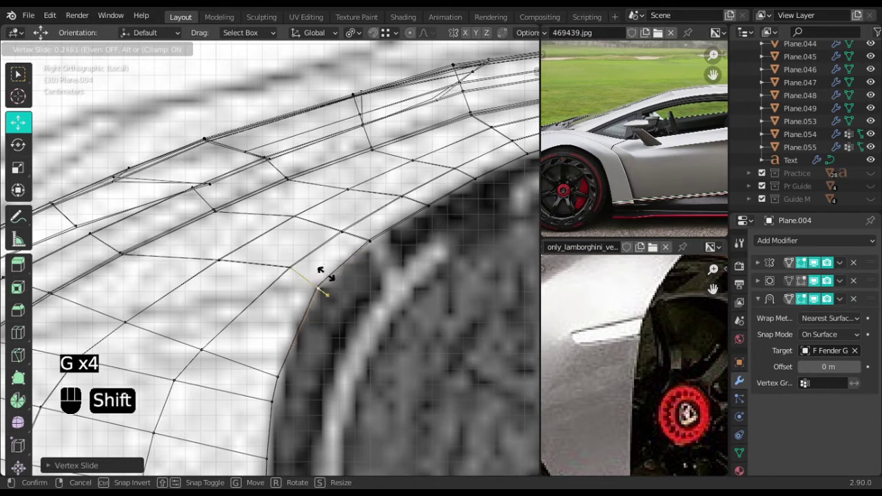
pyautogui.click(327, 275)
# Vertex-slide the second-lowest vertex of the sixth column, next toward the nose, well toward the car's rear.
pyautogui.keyDown('shift'); pyautogui.moveTo(337, 319); pyautogui.dragTo(374, 244, button='middle'); pyautogui.keyUp('shift')
pyautogui.scroll(-2, 370, 262)
pyautogui.keyDown('shift'); pyautogui.moveTo(366, 281); pyautogui.dragTo(381, 307, button='middle'); pyautogui.keyUp('shift')
pyautogui.scroll(2, 337, 332)
pyautogui.keyDown('shift'); pyautogui.moveTo(280, 302); pyautogui.dragTo(320, 320, button='middle'); pyautogui.keyUp('shift')
pyautogui.click(317, 303)
pyautogui.press('g')
pyautogui.press('g')
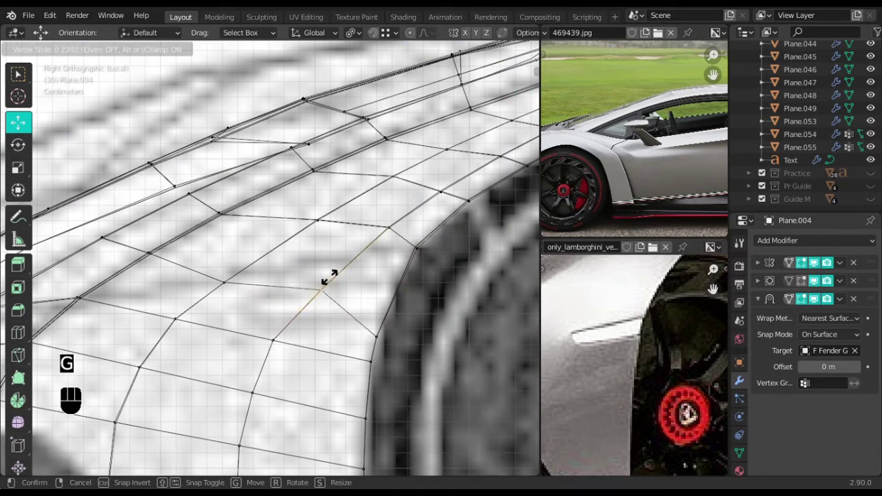
pyautogui.click(352, 237)
# Vertex-slide the sixth column's third-lowest vertex slightly toward the car's rear.
pyautogui.click(233, 286)
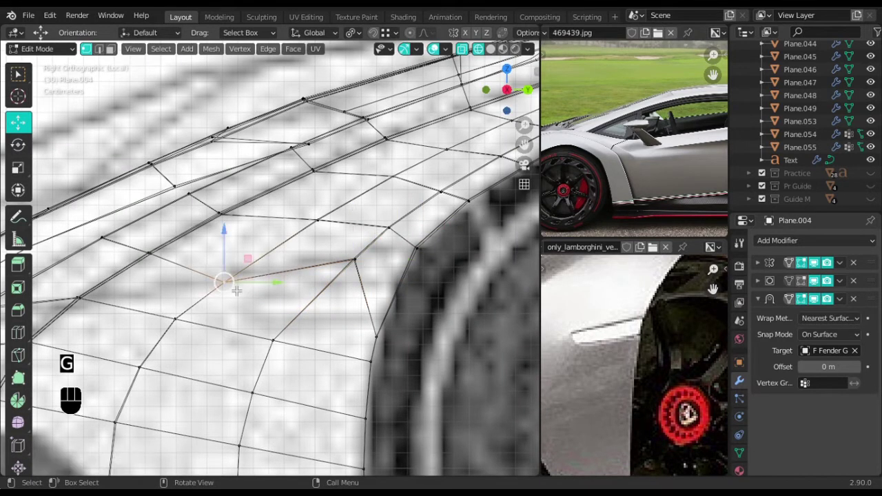
pyautogui.press('g')
pyautogui.press('g')
pyautogui.click(288, 226)
pyautogui.scroll(-2, 364, 297)
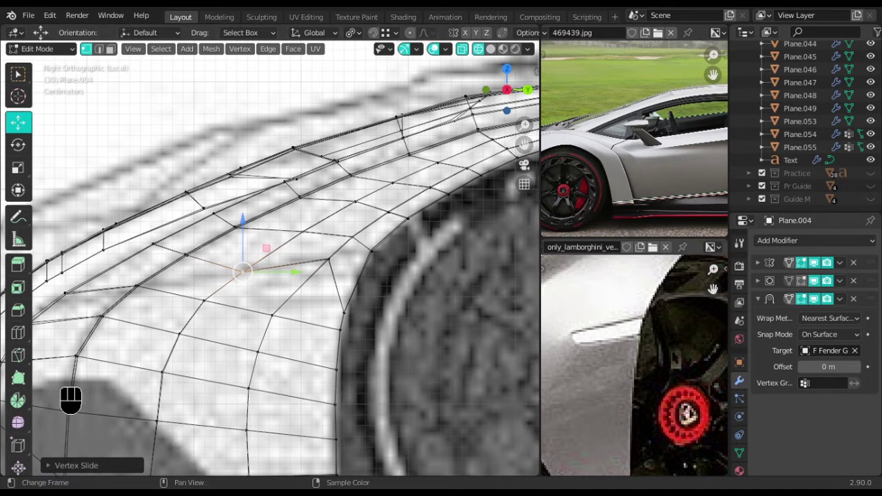
# Examine the side marker light in the close-up reference photo and the matching area of the fender mesh.
pyautogui.scroll(-1, 686, 347)
pyautogui.moveTo(602, 339); pyautogui.dragTo(658, 336, button='middle')
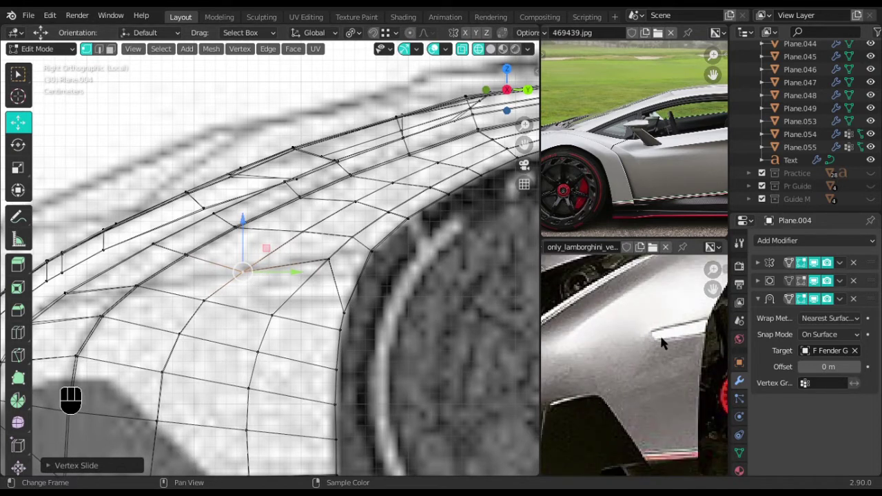
pyautogui.keyDown('shift'); pyautogui.moveTo(224, 319); pyautogui.dragTo(301, 315, button='middle'); pyautogui.keyUp('shift')
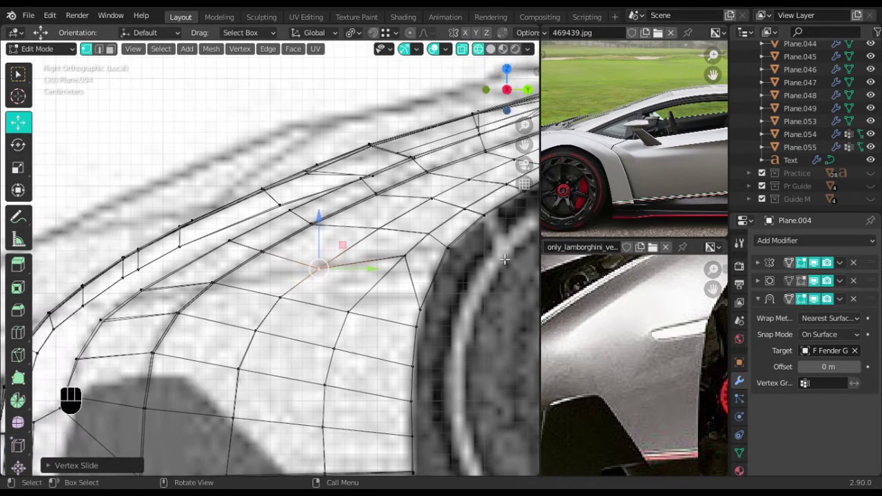
pyautogui.keyDown('shift'); pyautogui.moveTo(389, 291); pyautogui.dragTo(296, 324, button='middle'); pyautogui.keyUp('shift')
pyautogui.scroll(1, 395, 322)
pyautogui.moveTo(373, 356); pyautogui.dragTo(347, 338, button='middle')
pyautogui.press('KP_3')
# Vertex-slide the fifth column's arch-rim vertex further rearward along the wheel arch.
pyautogui.scroll(2, 375, 352)
pyautogui.click(385, 281)
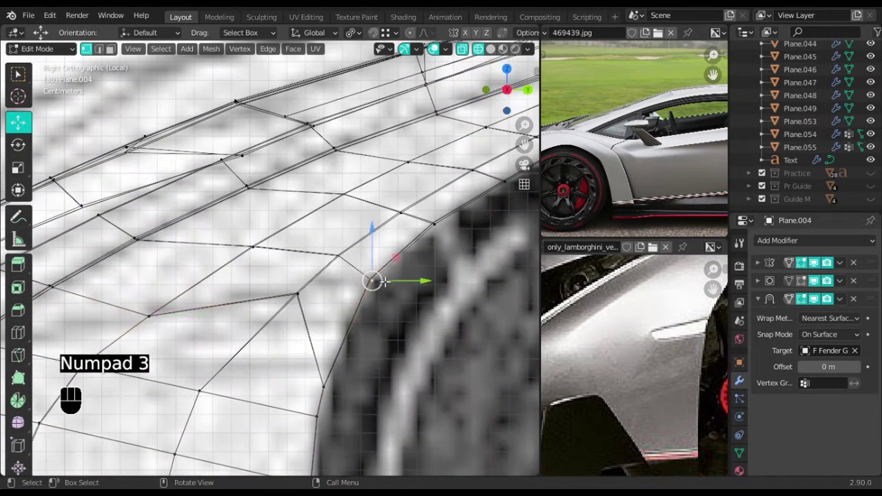
pyautogui.press('g')
pyautogui.press('g')
pyautogui.click(401, 253)
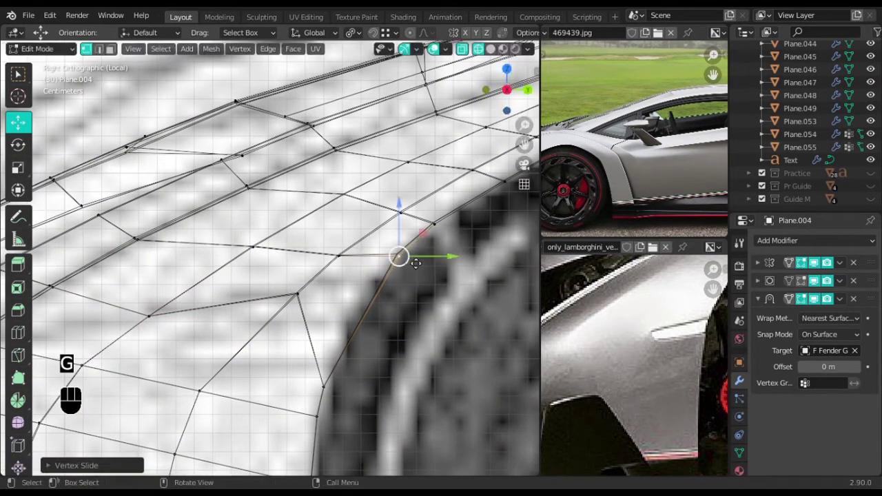
pyautogui.press('g')
pyautogui.press('g')
pyautogui.click(399, 258)
pyautogui.keyDown('shift'); pyautogui.moveTo(422, 284); pyautogui.dragTo(380, 300, button='middle'); pyautogui.keyUp('shift')
pyautogui.hotkey('ctrl', 'z')
# Fine-tune the fifth column's arch-rim vertex with a slight vertex slide inward along its column edge.
pyautogui.press('g')
pyautogui.press('g')
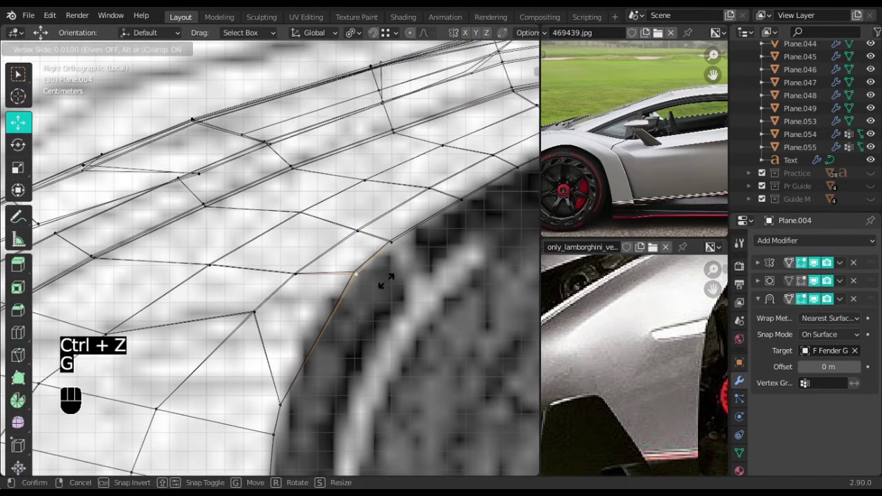
pyautogui.press('shift')
pyautogui.click(319, 276)
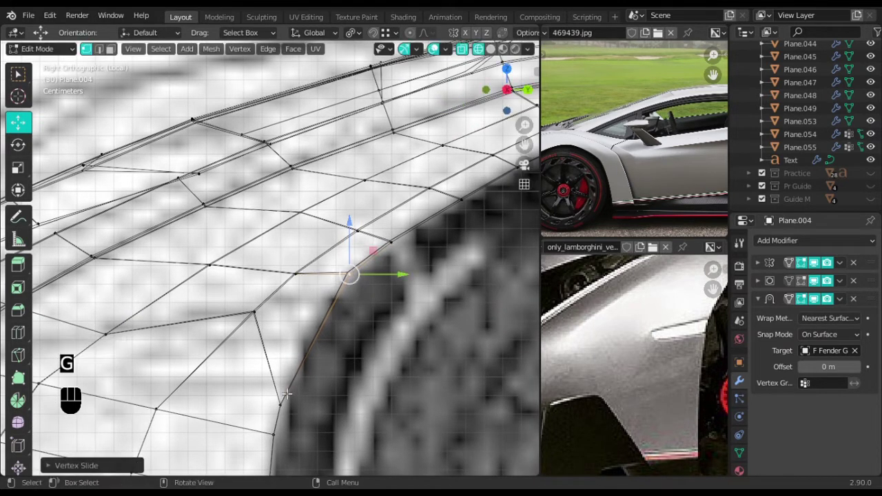
# Vertex-slide the sixth column's arch-rim vertex up along the wheel arch, and nudge it inward along its column edge.
pyautogui.press('g')
pyautogui.press('g')
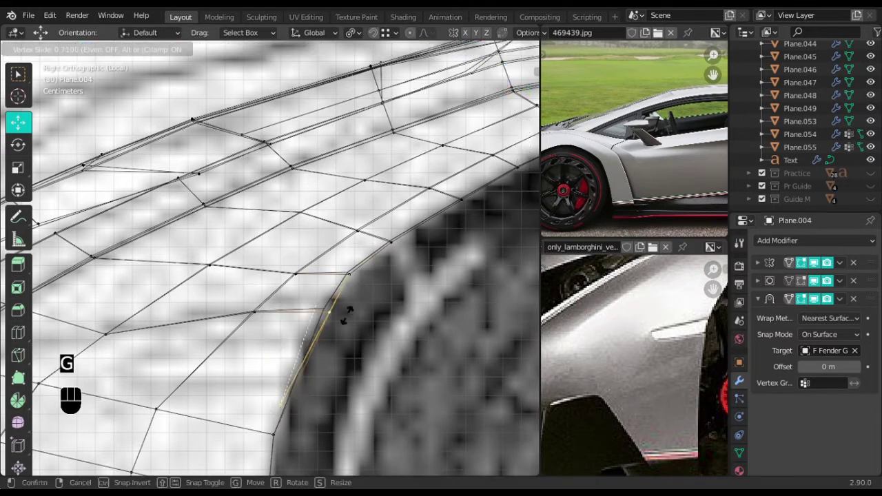
pyautogui.click(357, 308)
pyautogui.press('g')
pyautogui.press('g')
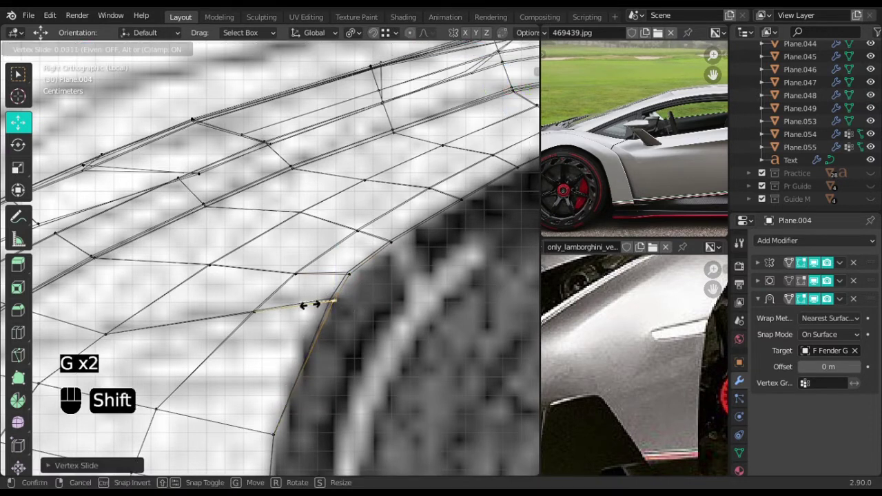
pyautogui.click(224, 305)
pyautogui.keyDown('shift'); pyautogui.moveTo(289, 388); pyautogui.dragTo(400, 294, button='middle'); pyautogui.keyUp('shift')
pyautogui.scroll(-1, 400, 294)
pyautogui.scroll(-1, 392, 297)
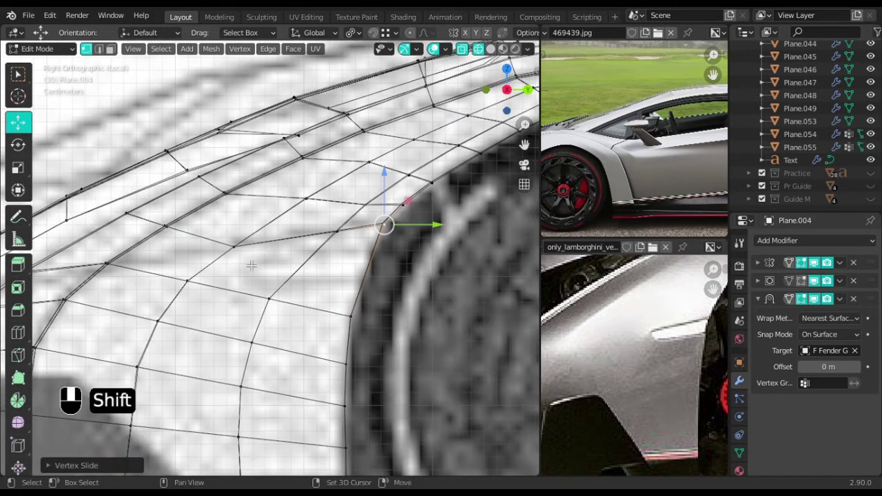
# Vertex-slide the seventh column's first inner vertex and its arch-rim vertex up toward the sixth column.
pyautogui.click(283, 299)
pyautogui.press('g')
pyautogui.press('g')
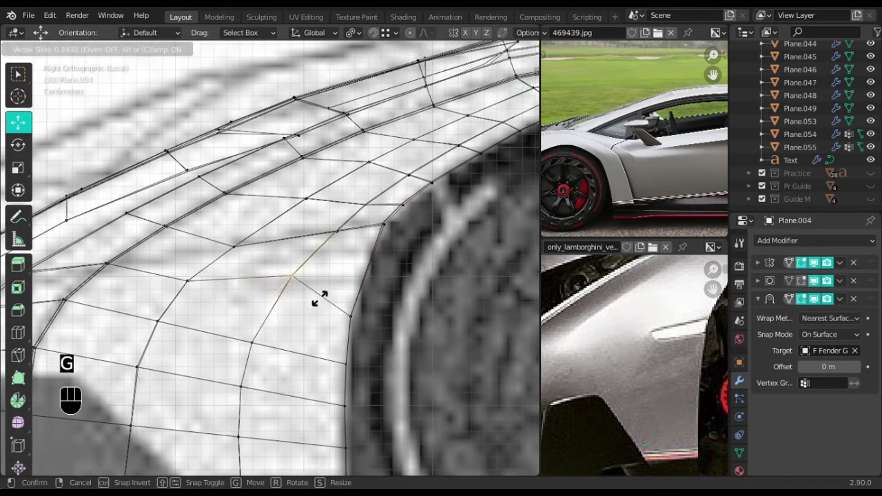
pyautogui.click(376, 283)
pyautogui.click(358, 312)
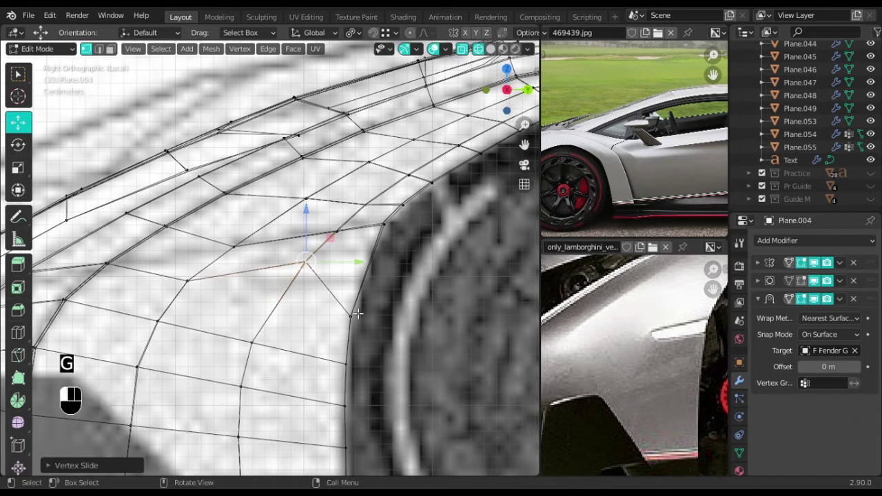
pyautogui.press('g')
pyautogui.press('g')
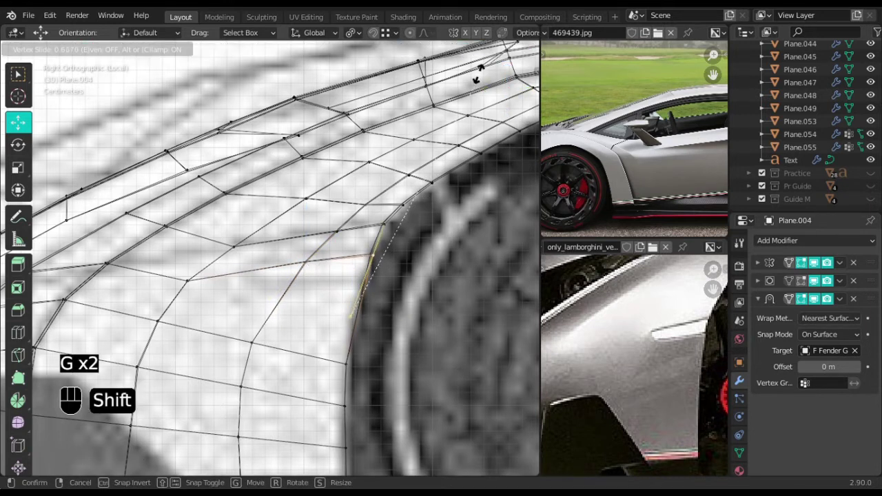
pyautogui.click(480, 81)
# Fine-tune the seventh column's arch-rim vertex with slight vertex slides up along the wheel arch and inward along its column edge.
pyautogui.keyDown('shift'); pyautogui.moveTo(402, 286); pyautogui.dragTo(350, 331, button='middle'); pyautogui.keyUp('shift')
pyautogui.scroll(2, 361, 316)
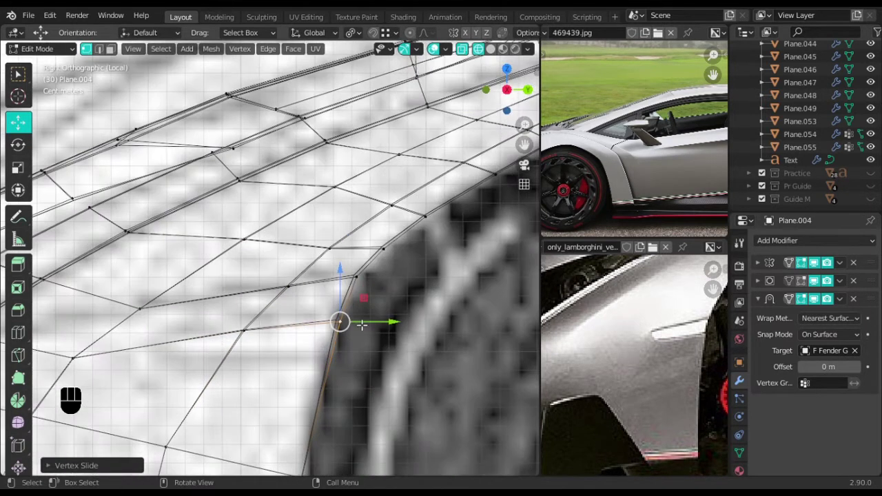
pyautogui.press('g')
pyautogui.press('g')
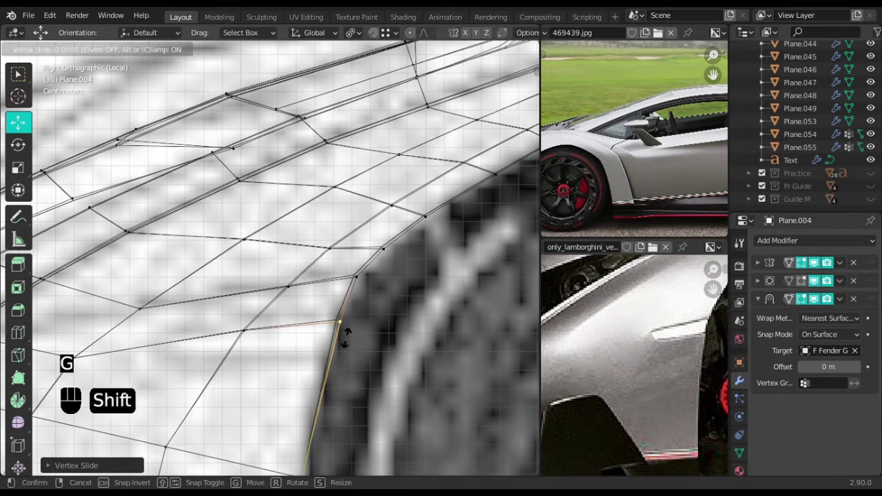
pyautogui.click(363, 309)
pyautogui.press('g')
pyautogui.press('g')
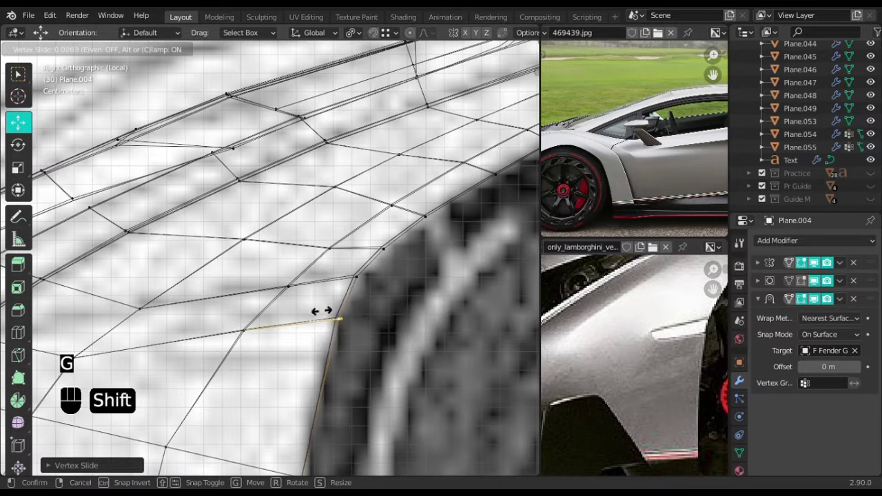
pyautogui.click(308, 316)
# Vertex-slide the seventh column's second inner vertex rearward along its column edge toward the wheel arch, forming the marker light's lower front corner.
pyautogui.keyDown('shift'); pyautogui.moveTo(170, 411); pyautogui.dragTo(322, 343, button='middle'); pyautogui.keyUp('shift')
pyautogui.scroll(-1, 397, 305)
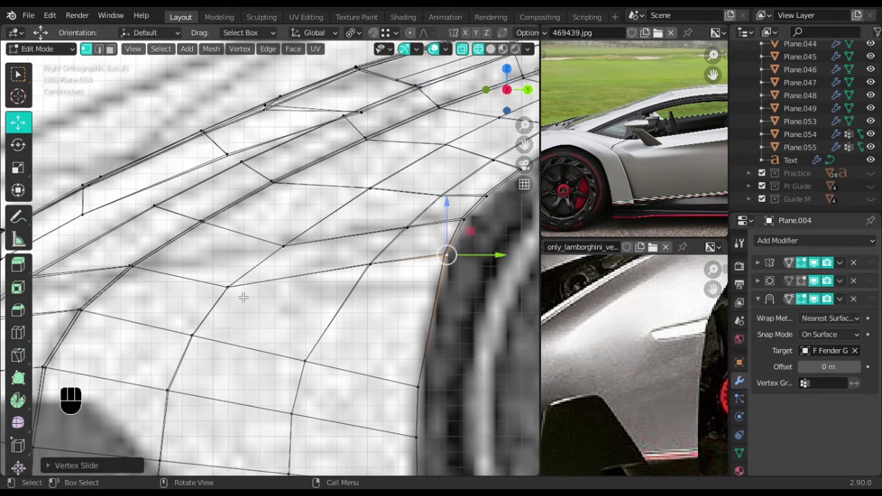
pyautogui.click(242, 298)
pyautogui.scroll(-2, 323, 321)
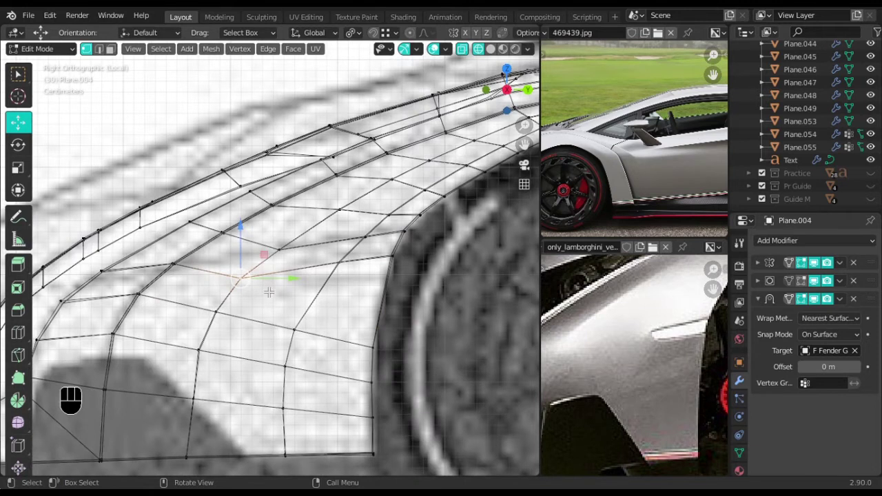
pyautogui.scroll(2, 256, 282)
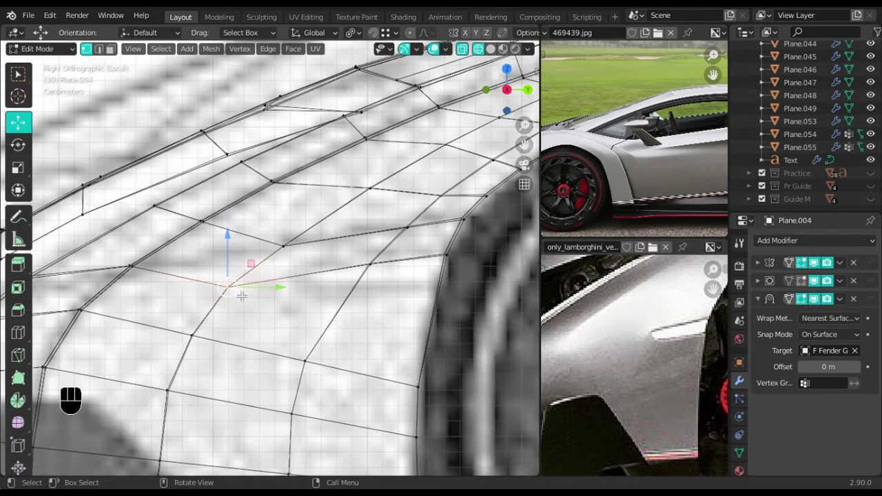
pyautogui.press('g')
pyautogui.press('g')
pyautogui.click(315, 277)
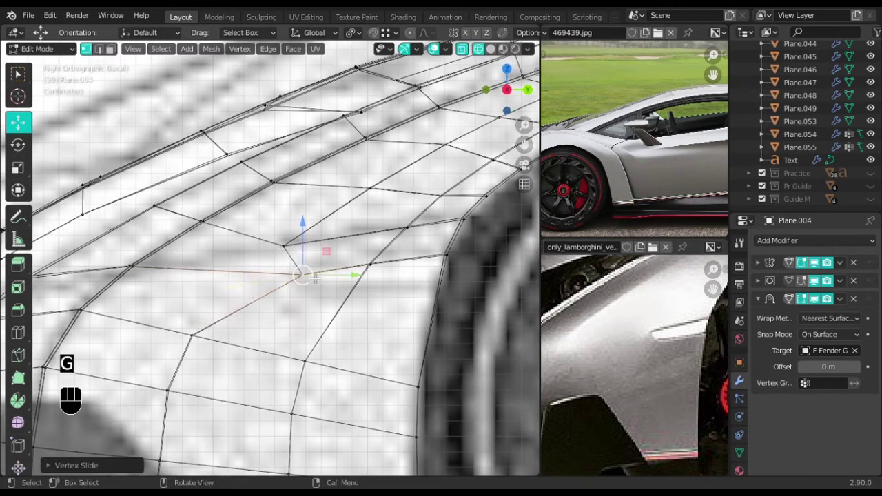
# Vertex-slide the sixth column's second inner vertex slightly forward along its column edge, at the marker light's upper front corner.
pyautogui.click(287, 252)
pyautogui.press('g')
pyautogui.press('g')
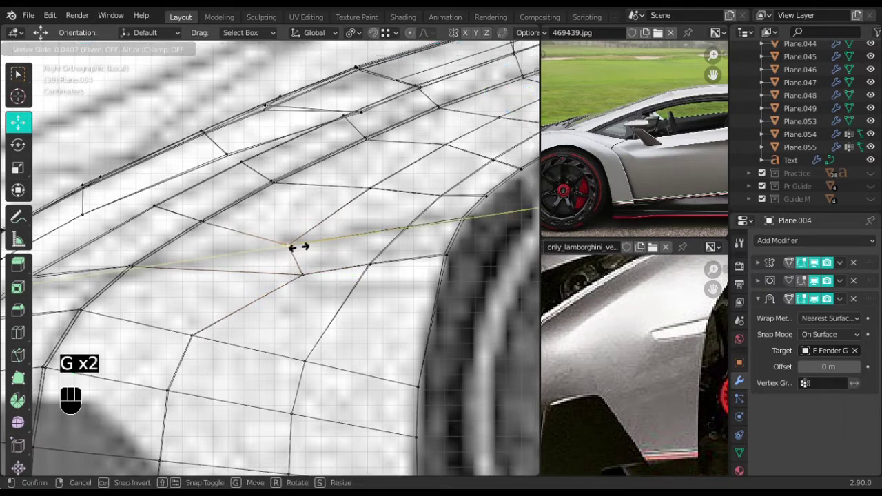
pyautogui.click(280, 282)
# Try to vertex-slide the marker light's lower front corner vertex toward the upper corner vertex.
pyautogui.click(302, 284)
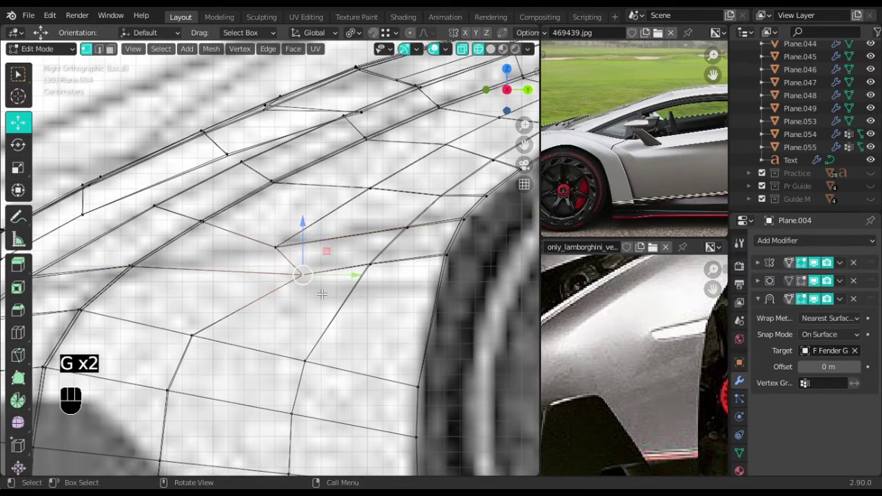
pyautogui.press('g')
pyautogui.press('g')
pyautogui.click(294, 254)
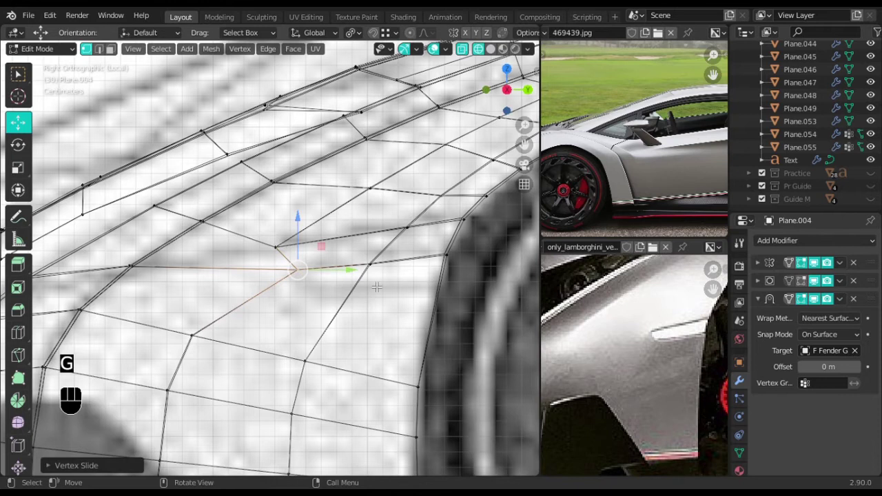
pyautogui.scroll(1, 457, 282)
pyautogui.keyDown('shift'); pyautogui.moveTo(457, 281); pyautogui.dragTo(383, 283, button='middle'); pyautogui.keyUp('shift')
pyautogui.hotkey('ctrl', 'z')
# Nudge the marker light's lower front corner vertex with a slight vertex slide.
pyautogui.press('g')
pyautogui.press('g')
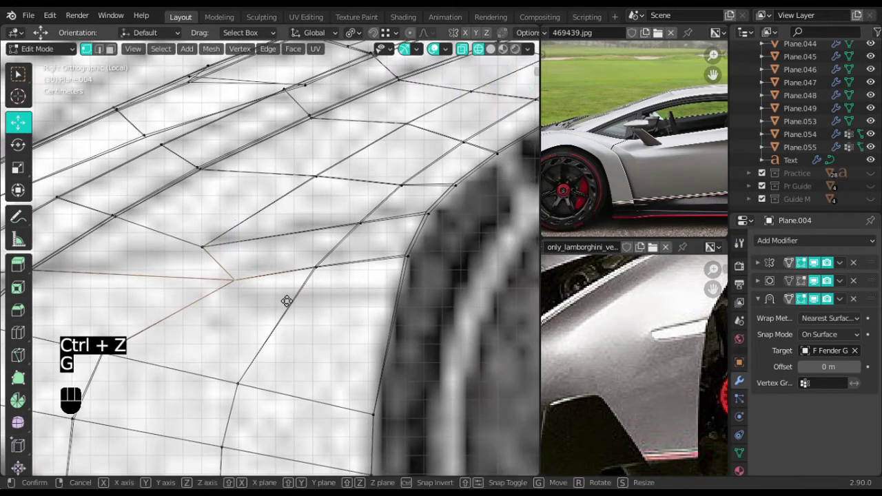
pyautogui.rightClick(304, 315)
pyautogui.press('g')
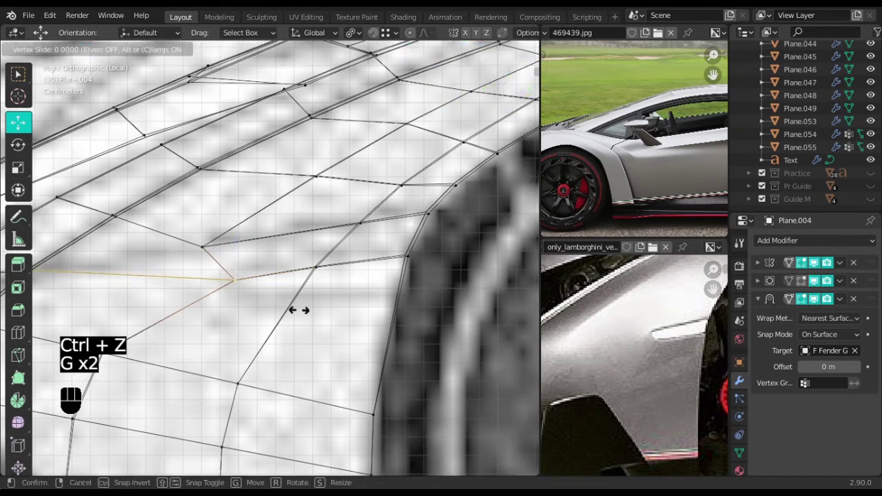
pyautogui.click(271, 264)
# Return to Object Mode in solid shading, duplicate the fender's Shrinkwrap modifier and apply one copy.
pyautogui.keyDown('shift'); pyautogui.moveTo(346, 270); pyautogui.dragTo(288, 298, button='middle'); pyautogui.keyUp('shift')
pyautogui.scroll(-3, 360, 317)
pyautogui.moveTo(361, 317)
pyautogui.mouseDown(button='middle')
pyautogui.moveTo(250, 370)
pyautogui.moveTo(296, 347)
pyautogui.moveTo(362, 345)
pyautogui.moveTo(299, 400)
pyautogui.moveTo(254, 401)
pyautogui.moveTo(302, 354)
pyautogui.moveTo(379, 332)
pyautogui.mouseUp(button='middle')
pyautogui.press('Tab')
pyautogui.scroll(-3, 324, 350)
pyautogui.hotkey('shift', 'z')
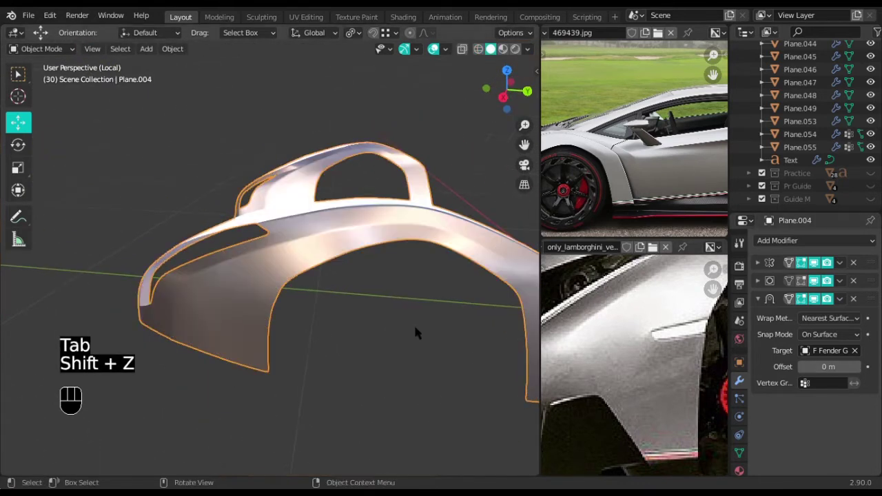
pyautogui.click(840, 299)
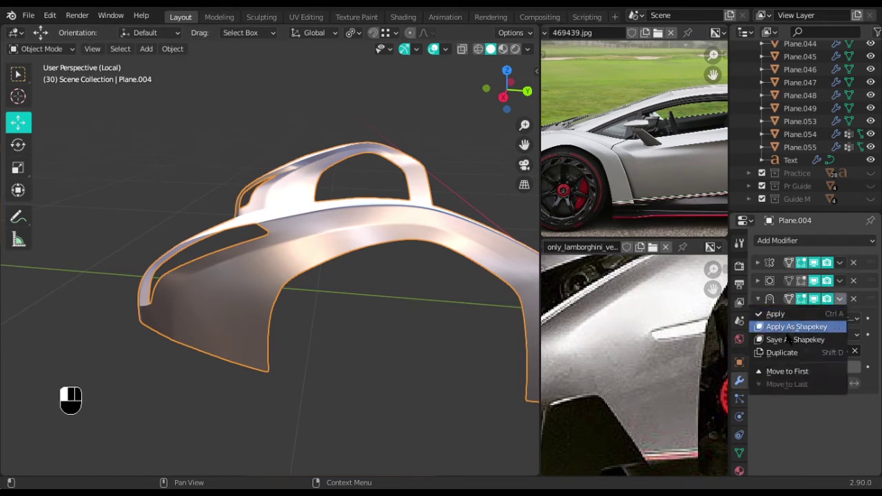
pyautogui.click(789, 352)
pyautogui.click(840, 299)
pyautogui.click(782, 316)
# Reopen the fender mesh in Edit Mode and vertex-slide the seventh column's arch-rim vertex slightly down along the arch.
pyautogui.moveTo(475, 261); pyautogui.dragTo(365, 300, button='middle')
pyautogui.press('Tab')
pyautogui.scroll(3, 312, 327)
pyautogui.scroll(2, 358, 319)
pyautogui.press('KP_3')
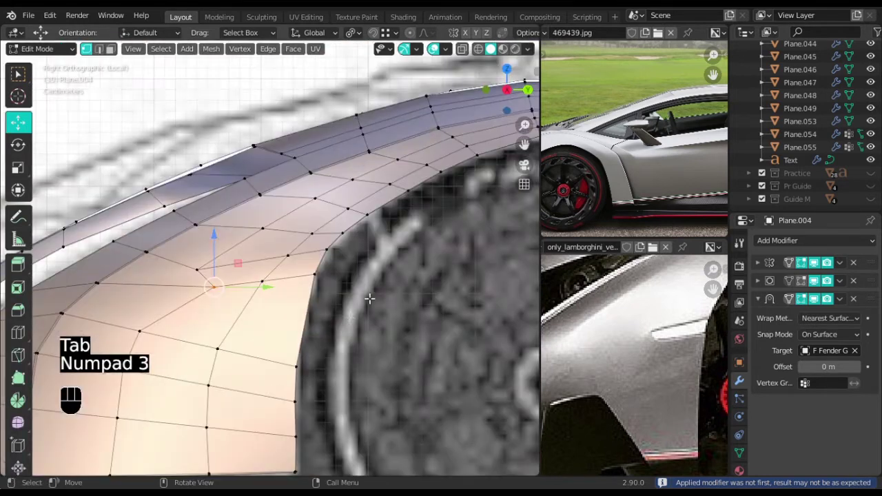
pyautogui.keyDown('shift'); pyautogui.moveTo(323, 268); pyautogui.dragTo(347, 251, button='middle'); pyautogui.keyUp('shift')
pyautogui.click(375, 232)
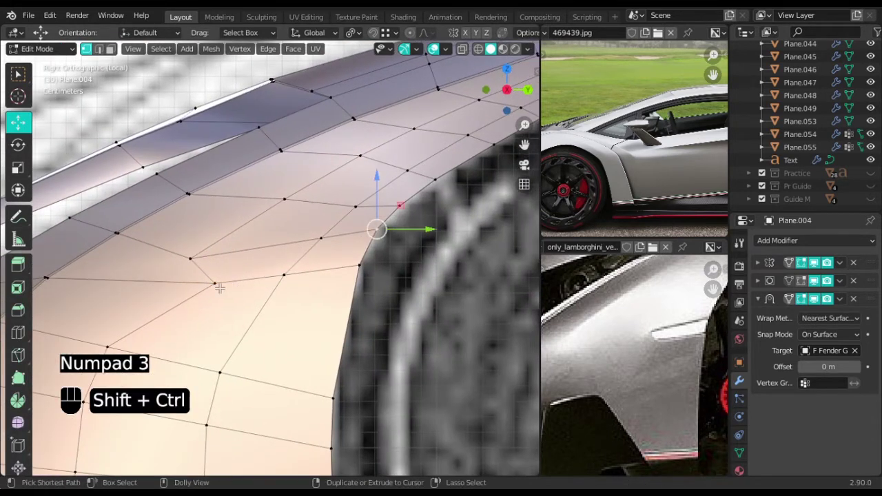
pyautogui.keyDown('ctrl'); pyautogui.keyDown('shift'); pyautogui.click(219, 288); pyautogui.keyUp('shift'); pyautogui.keyUp('ctrl')
pyautogui.click(368, 267)
pyautogui.scroll(1, 429, 299)
pyautogui.press('g')
pyautogui.press('g')
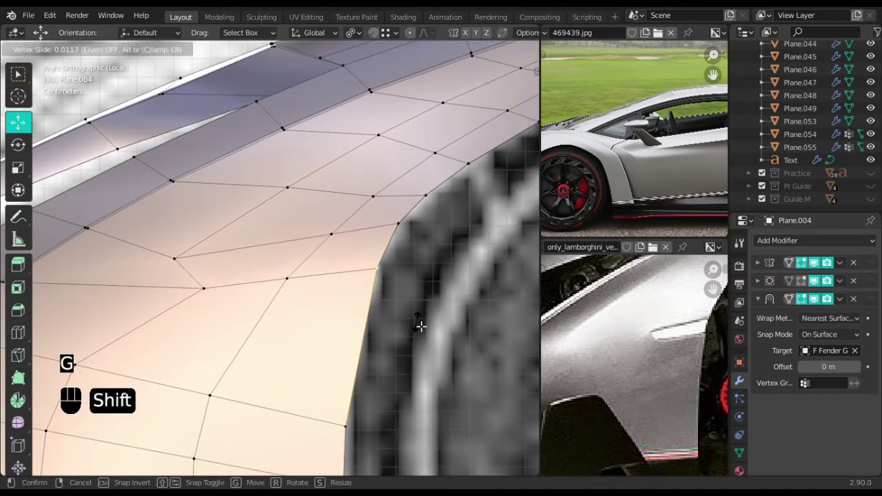
pyautogui.click(418, 320)
# Extrude the marker light's strip of faces between the sixth and seventh columns and push the extrusion inward as a recess.
pyautogui.scroll(-1, 431, 305)
pyautogui.keyDown('ctrl'); pyautogui.keyDown('shift'); pyautogui.click(194, 260); pyautogui.keyUp('shift'); pyautogui.keyUp('ctrl')
pyautogui.moveTo(386, 348); pyautogui.dragTo(386, 372, button='middle')
pyautogui.scroll(1, 360, 377)
pyautogui.press('e')
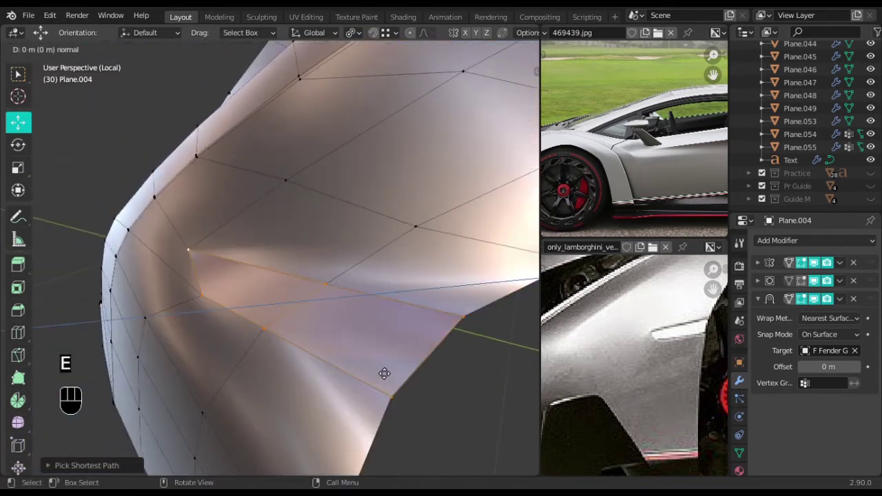
pyautogui.rightClick(384, 373)
pyautogui.moveTo(241, 357); pyautogui.dragTo(226, 382, button='middle')
pyautogui.moveTo(207, 379); pyautogui.dragTo(225, 388)
pyautogui.moveTo(310, 392); pyautogui.dragTo(417, 369, button='middle')
# Add a vertex group named Blink for the recessed faces and assign it as the Shrinkwrap modifier's vertex group.
pyautogui.click(739, 453)
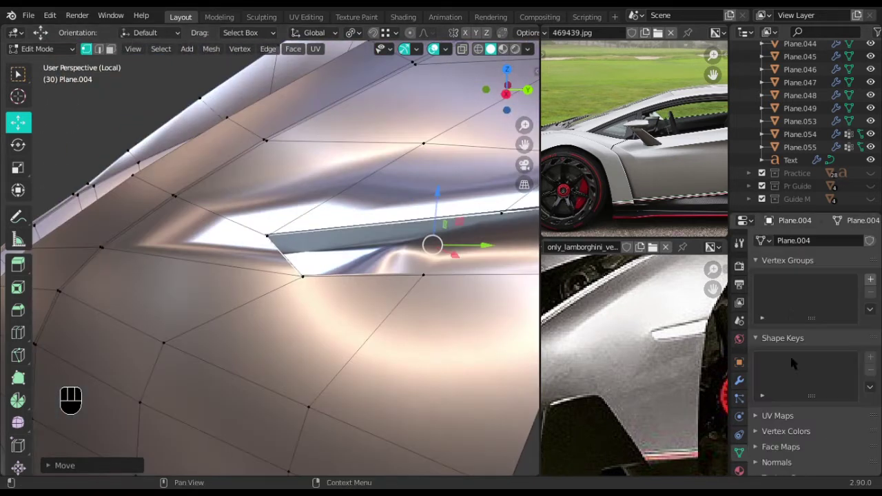
pyautogui.click(870, 280)
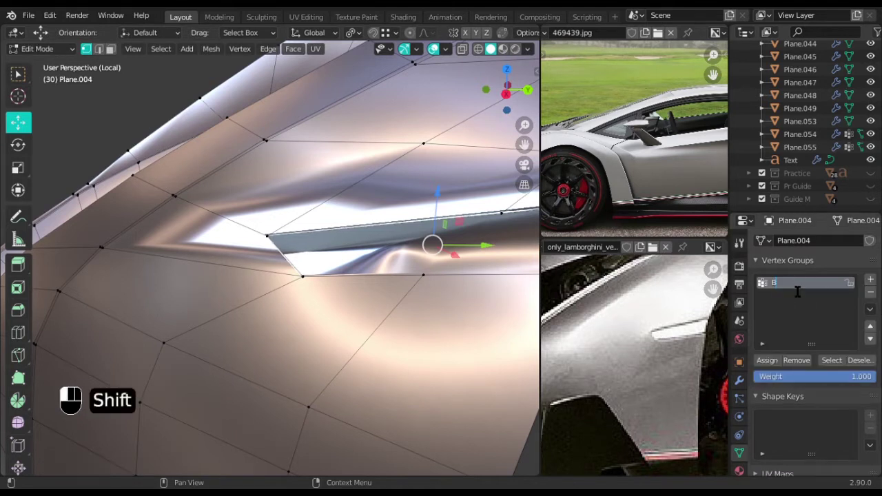
pyautogui.press('Return')
pyautogui.click(738, 380)
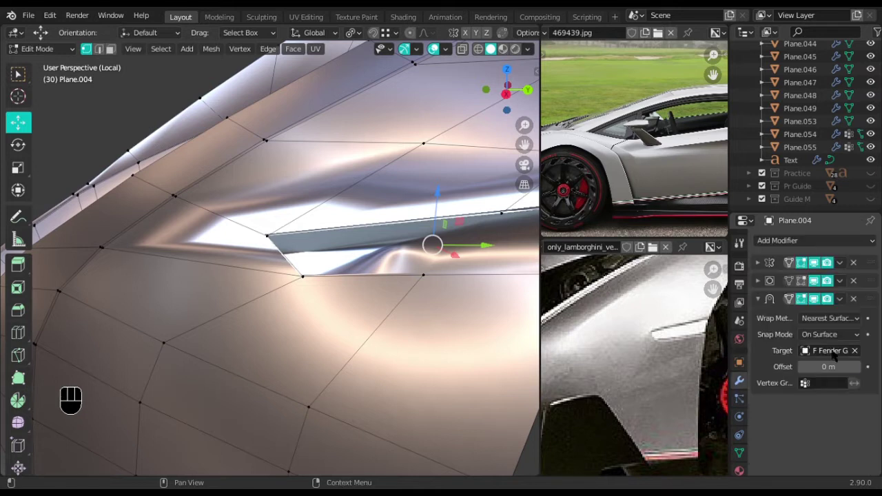
pyautogui.click(832, 383)
pyautogui.click(785, 250)
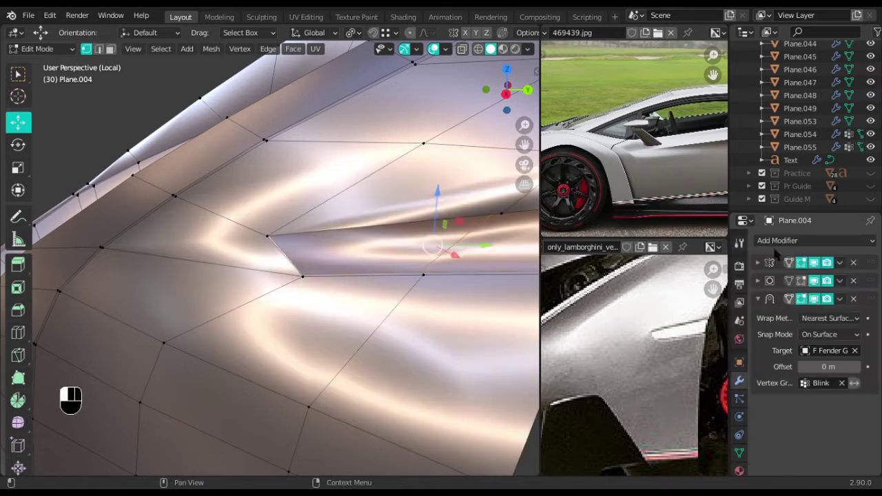
# Display the Subdivision Surface modifier in Edit Mode and compare the Shrinkwrap result with its vertex group inverted and not inverted.
pyautogui.click(855, 385)
pyautogui.moveTo(359, 214)
pyautogui.mouseDown(button='middle')
pyautogui.moveTo(264, 206)
pyautogui.moveTo(206, 237)
pyautogui.moveTo(340, 246)
pyautogui.mouseUp(button='middle')
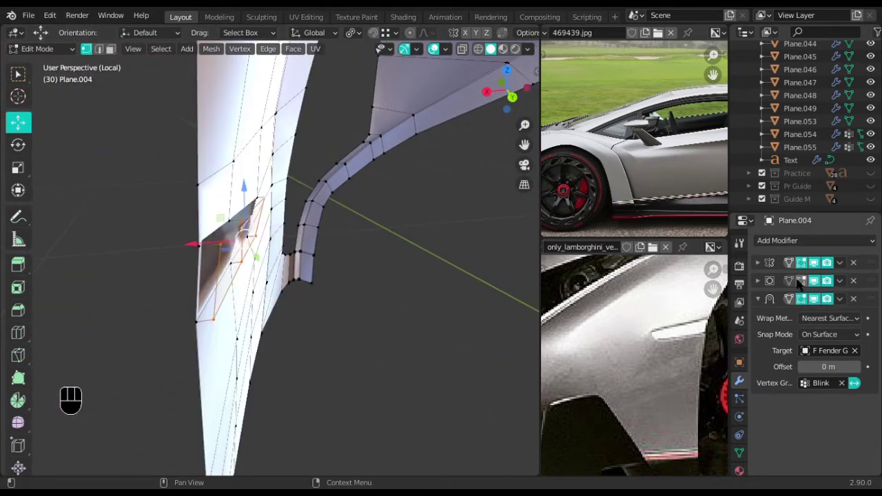
pyautogui.click(799, 281)
pyautogui.moveTo(387, 287); pyautogui.dragTo(524, 296, button='middle')
pyautogui.click(855, 385)
pyautogui.moveTo(313, 266); pyautogui.dragTo(162, 275, button='middle')
pyautogui.moveTo(348, 257); pyautogui.dragTo(270, 305, button='middle')
pyautogui.moveTo(253, 270); pyautogui.dragTo(281, 267, button='middle')
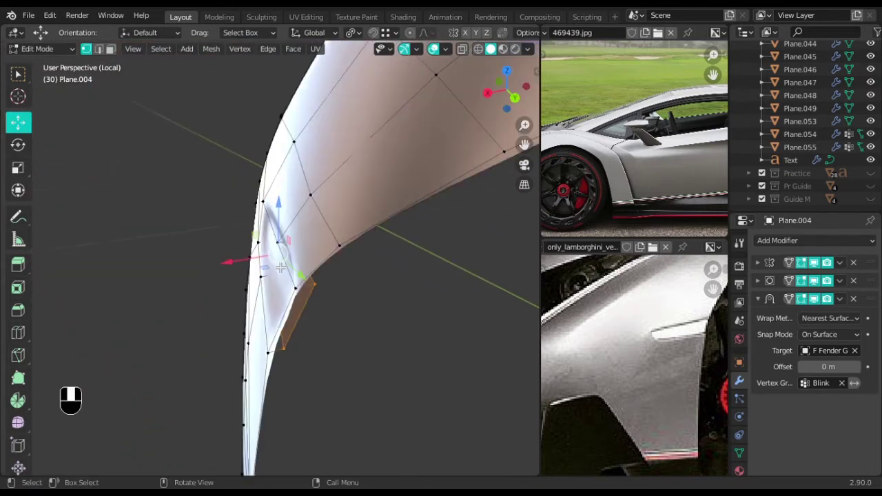
# Delete the face closing the marker light recess at the wheel-arch end.
pyautogui.click(299, 293)
pyautogui.keyDown('ctrl'); pyautogui.keyDown('shift'); pyautogui.click(287, 355); pyautogui.keyUp('shift'); pyautogui.keyUp('ctrl')
pyautogui.moveTo(291, 354); pyautogui.dragTo(317, 355, button='middle')
pyautogui.press('x')
pyautogui.click(313, 351)
# Add a centred loop cut across the fender, crossing the marker light recess near its front end.
pyautogui.moveTo(356, 331); pyautogui.dragTo(293, 278, button='middle')
pyautogui.click(297, 200)
pyautogui.moveTo(151, 350); pyautogui.dragTo(365, 346, button='middle')
pyautogui.keyDown('ctrl'); pyautogui.keyDown('shift'); pyautogui.click(210, 341); pyautogui.keyUp('shift'); pyautogui.keyUp('ctrl')
pyautogui.scroll(-2, 373, 332)
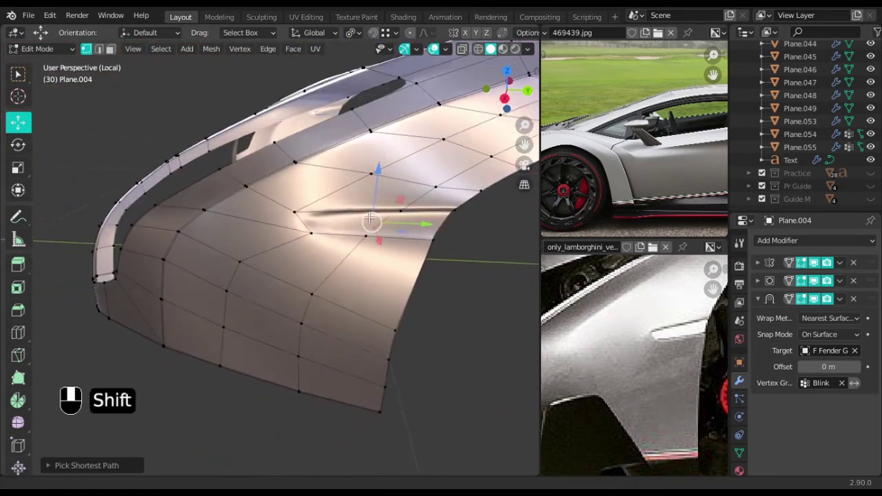
pyautogui.moveTo(314, 262); pyautogui.dragTo(339, 260, button='middle')
pyautogui.scroll(1, 338, 259)
pyautogui.hotkey('ctrl', 'r')
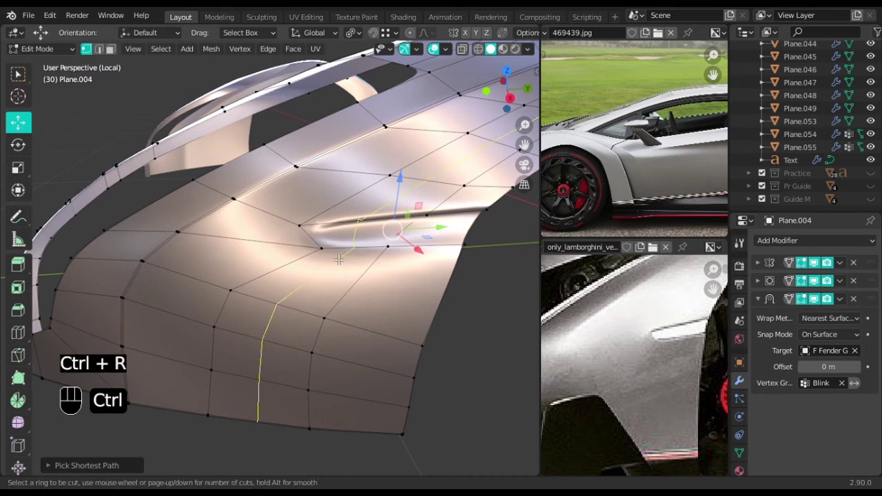
pyautogui.click(339, 260)
pyautogui.rightClick(336, 257)
# Select only the new loop's section inside the marker light recess and edge-slide it forward, close to the recess's front end.
pyautogui.hotkey('shift', 'z')
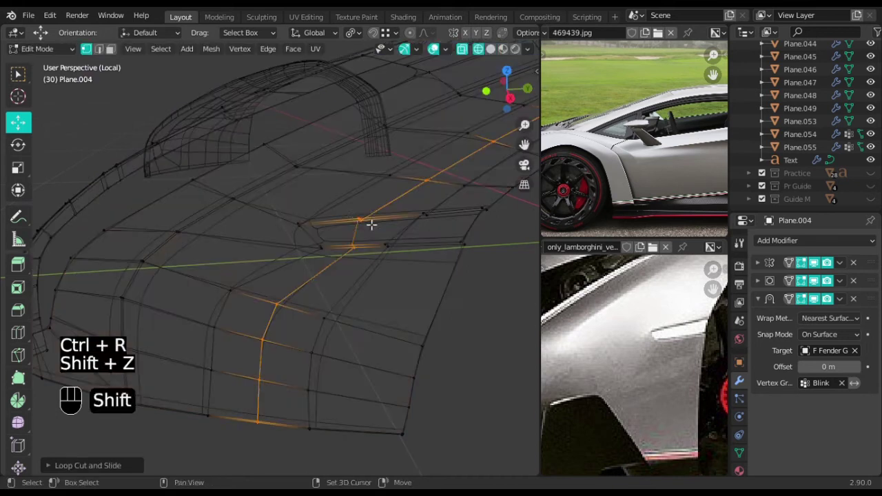
pyautogui.moveTo(371, 254); pyautogui.dragTo(372, 258)
pyautogui.hotkey('shift', 'z')
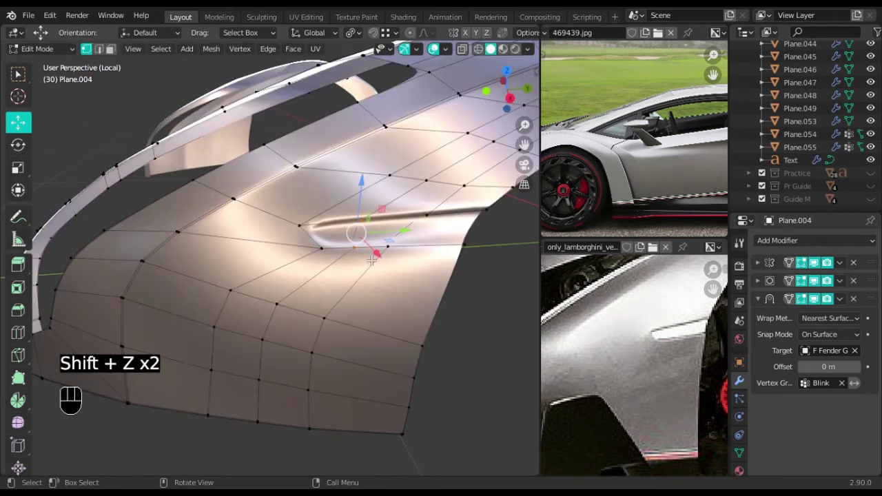
pyautogui.press('g')
pyautogui.press('g')
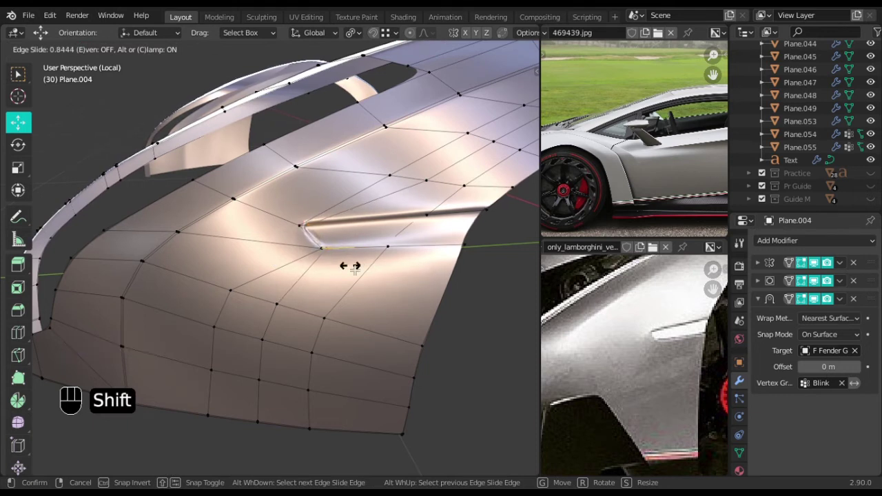
pyautogui.click(355, 270)
# Reduce the selection to the loop's vertices at the recess's upper front corner and edge-slide them slightly.
pyautogui.scroll(5, 357, 268)
pyautogui.hotkey('shift', 'z')
pyautogui.keyDown('ctrl'); pyautogui.moveTo(360, 266); pyautogui.dragTo(414, 211); pyautogui.keyUp('ctrl')
pyautogui.hotkey('shift', 'z')
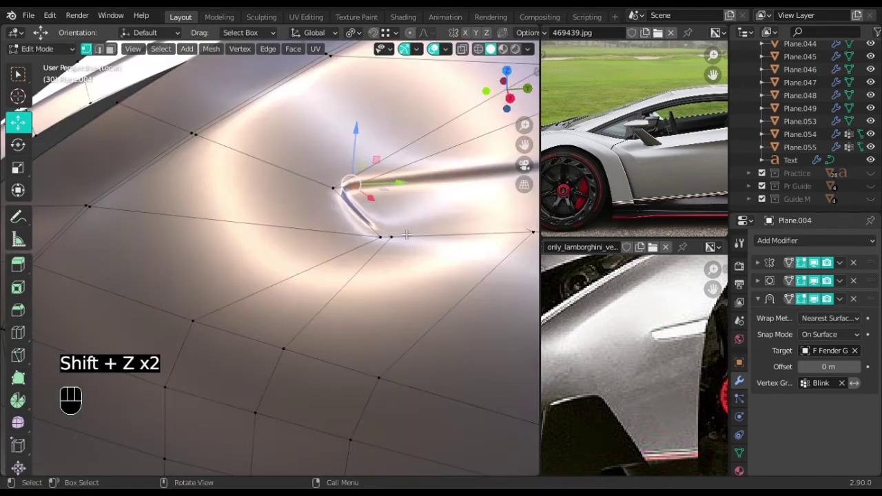
pyautogui.press('g')
pyautogui.press('g')
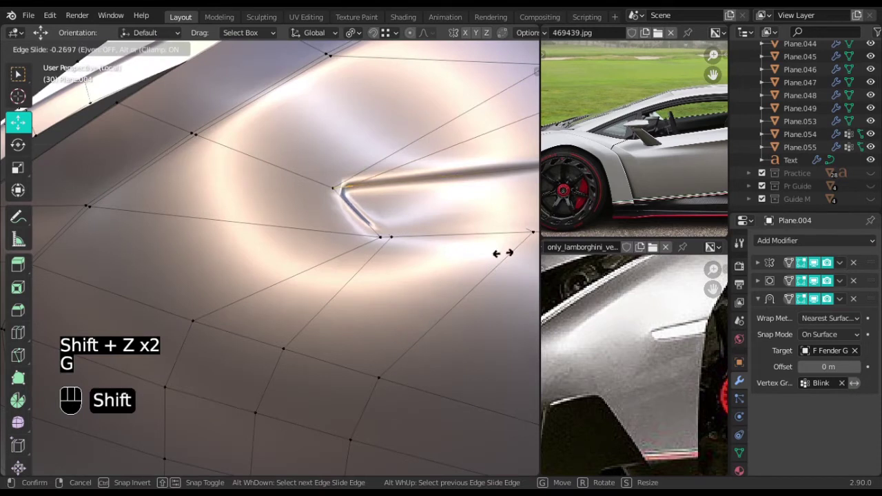
pyautogui.click(455, 265)
# Duplicate the faces of the marker light recess and move the copy outward along X, clear of the fender.
pyautogui.hotkey('shift', 'z')
pyautogui.scroll(-5, 457, 273)
pyautogui.moveTo(456, 274)
pyautogui.mouseDown(button='middle')
pyautogui.moveTo(129, 286)
pyautogui.moveTo(279, 273)
pyautogui.moveTo(277, 254)
pyautogui.moveTo(349, 270)
pyautogui.moveTo(414, 264)
pyautogui.mouseUp(button='middle')
pyautogui.hotkey('shift', 'z')
pyautogui.moveTo(414, 263)
pyautogui.mouseDown(button='middle')
pyautogui.moveTo(374, 244)
pyautogui.moveTo(411, 246)
pyautogui.moveTo(190, 300)
pyautogui.moveTo(423, 289)
pyautogui.mouseUp(button='middle')
pyautogui.press('KP_3')
pyautogui.hotkey('shift', 'z')
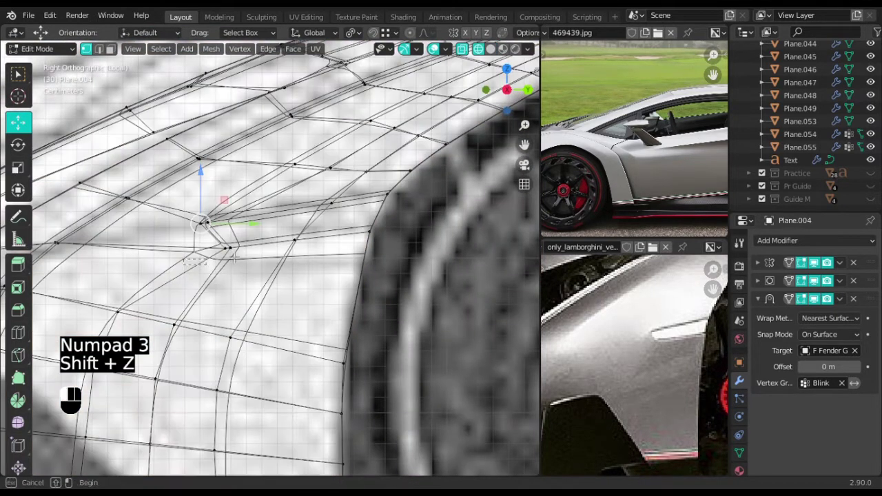
pyautogui.moveTo(421, 197); pyautogui.dragTo(421, 198)
pyautogui.hotkey('shift', 'z')
pyautogui.moveTo(421, 200)
pyautogui.mouseDown(button='middle')
pyautogui.moveTo(365, 303)
pyautogui.moveTo(323, 320)
pyautogui.mouseUp(button='middle')
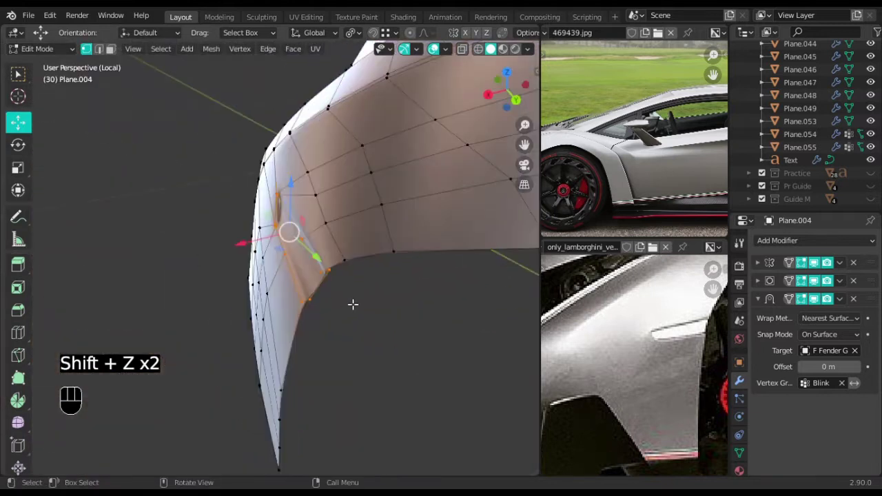
pyautogui.hotkey('shift', 'd')
pyautogui.rightClick(353, 305)
pyautogui.moveTo(245, 243); pyautogui.dragTo(132, 272)
# Select the edges at the wheel-arch end of the copied marker light and fill that end with a face.
pyautogui.moveTo(296, 275); pyautogui.dragTo(526, 295, button='middle')
pyautogui.keyDown('shift'); pyautogui.moveTo(411, 260); pyautogui.dragTo(369, 236, button='middle'); pyautogui.keyUp('shift')
pyautogui.moveTo(369, 235); pyautogui.dragTo(345, 238, button='middle')
pyautogui.keyDown('shift'); pyautogui.moveTo(489, 238); pyautogui.dragTo(445, 321, button='middle'); pyautogui.keyUp('shift')
pyautogui.click(446, 294)
pyautogui.keyDown('ctrl'); pyautogui.click(398, 363); pyautogui.keyUp('ctrl')
pyautogui.press('f')
# Add a loop cut across the copied marker light and slide it close to the wheel-arch end.
pyautogui.hotkey('ctrl', 'r')
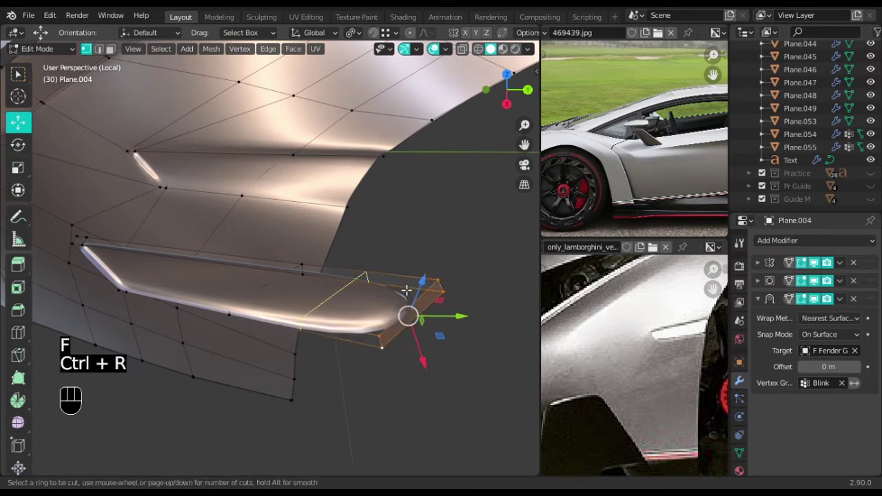
pyautogui.click(408, 291)
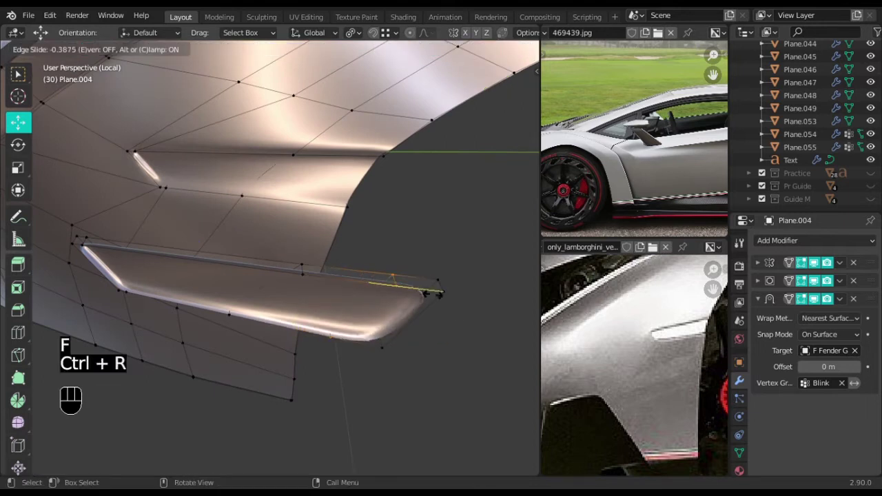
pyautogui.keyDown('shift'); pyautogui.click(270, 329); pyautogui.keyUp('shift')
pyautogui.moveTo(413, 329); pyautogui.dragTo(455, 250, button='middle')
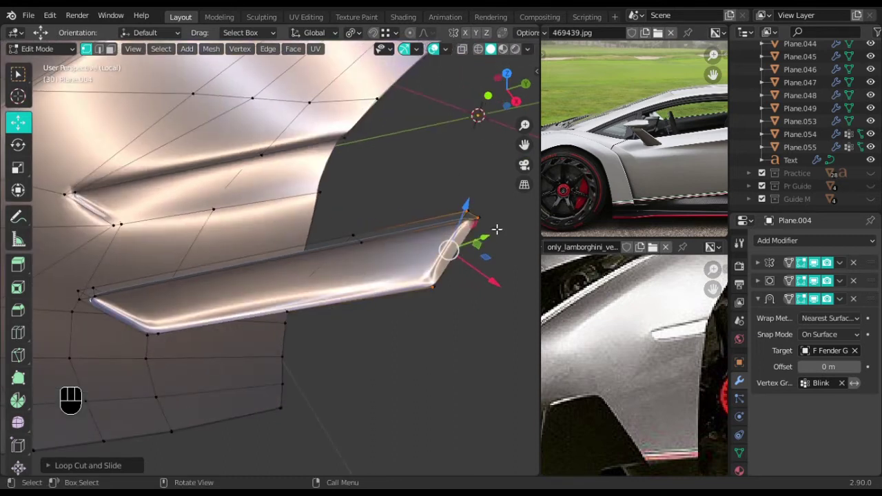
pyautogui.moveTo(496, 230); pyautogui.dragTo(471, 259, button='middle')
# Fill the remaining open side of the copied marker light face by face to close it into a solid.
pyautogui.moveTo(476, 204); pyautogui.dragTo(475, 202)
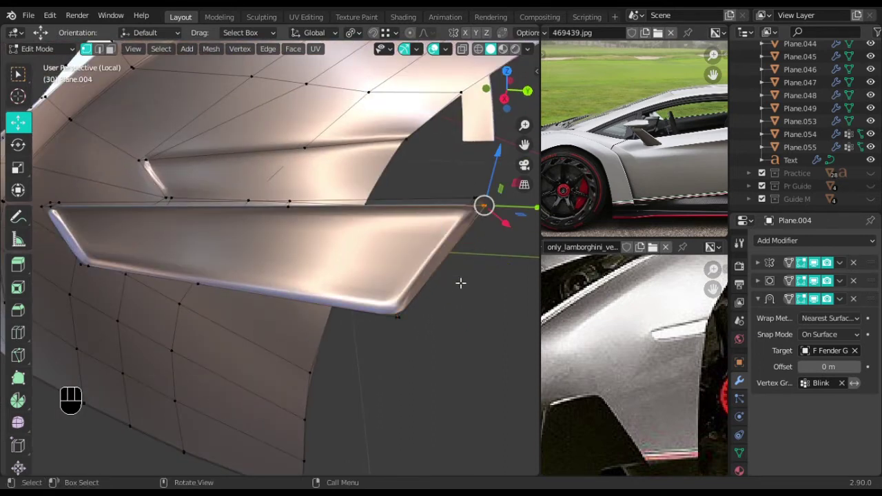
pyautogui.keyDown('shift'); pyautogui.moveTo(405, 327); pyautogui.dragTo(378, 308); pyautogui.keyUp('shift')
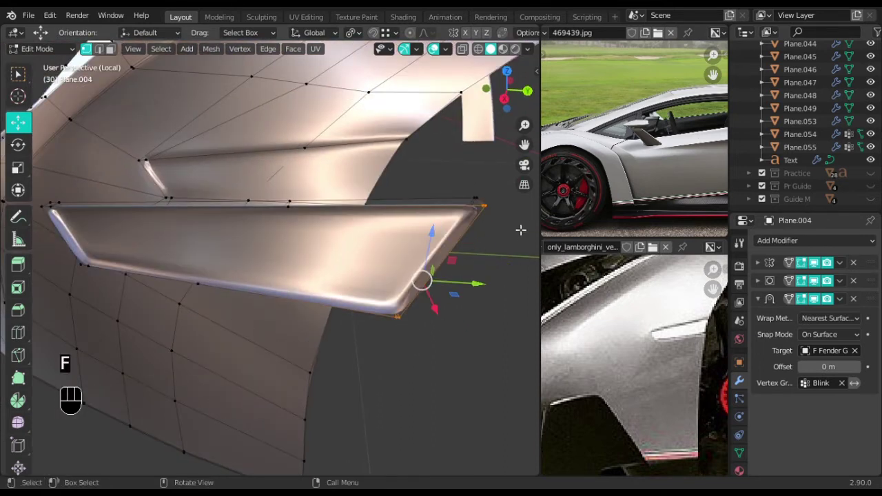
pyautogui.click(499, 211)
pyautogui.keyDown('shift'); pyautogui.click(409, 330); pyautogui.keyUp('shift')
pyautogui.moveTo(409, 330)
pyautogui.mouseDown(button='middle')
pyautogui.moveTo(421, 330)
pyautogui.moveTo(413, 316)
pyautogui.mouseUp(button='middle')
pyautogui.press('z')
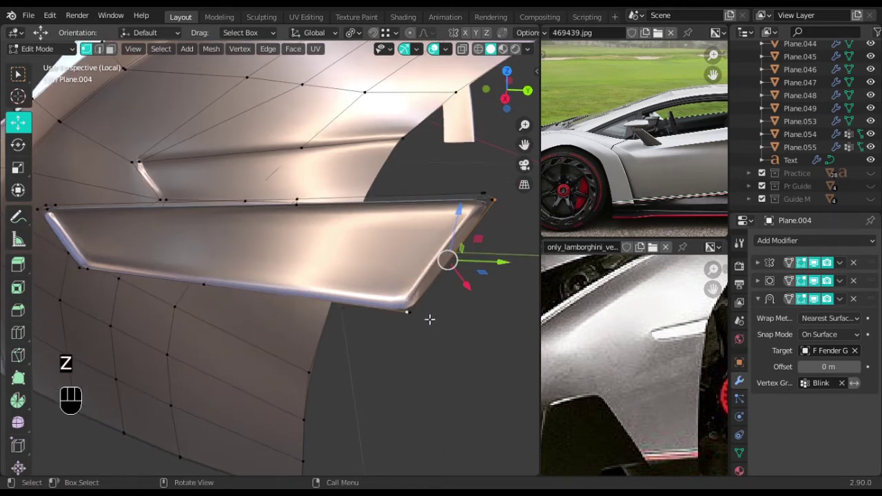
pyautogui.moveTo(407, 320); pyautogui.dragTo(437, 334, button='middle')
pyautogui.press('f')
pyautogui.press('f')
pyautogui.press('f')
pyautogui.scroll(-2, 437, 335)
pyautogui.press('f')
pyautogui.moveTo(284, 331); pyautogui.dragTo(319, 331, button='middle')
pyautogui.press('f')
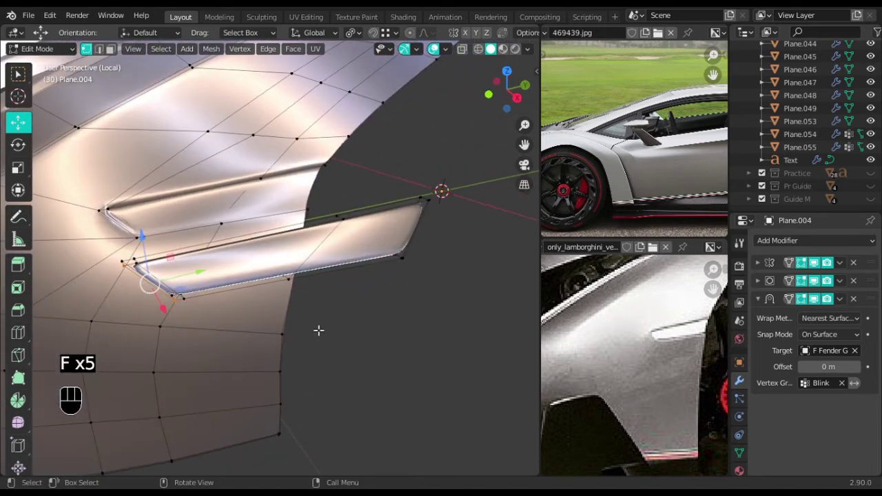
# Add a centred loop cut around the marker light's side walls and bevel it into two loops near the edges.
pyautogui.moveTo(305, 294); pyautogui.dragTo(285, 305, button='middle')
pyautogui.scroll(-3, 350, 268)
pyautogui.moveTo(349, 268); pyautogui.dragTo(365, 280, button='middle')
pyautogui.scroll(4, 365, 280)
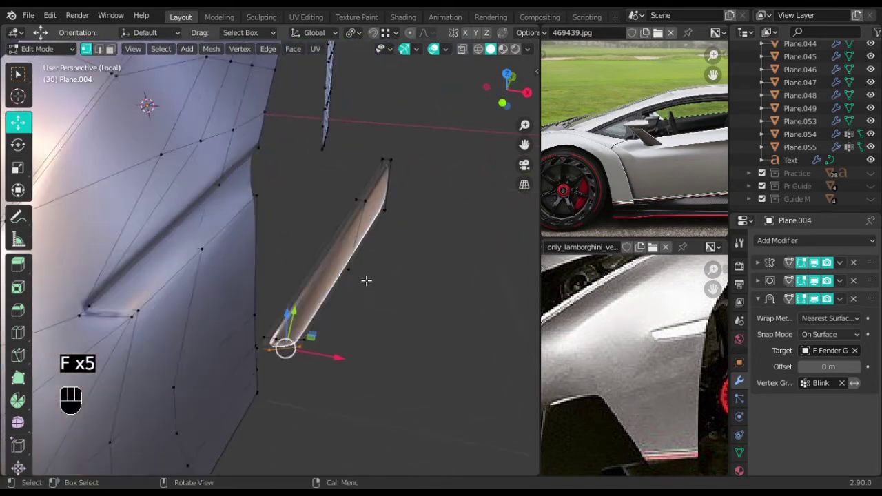
pyautogui.hotkey('ctrl', 'r')
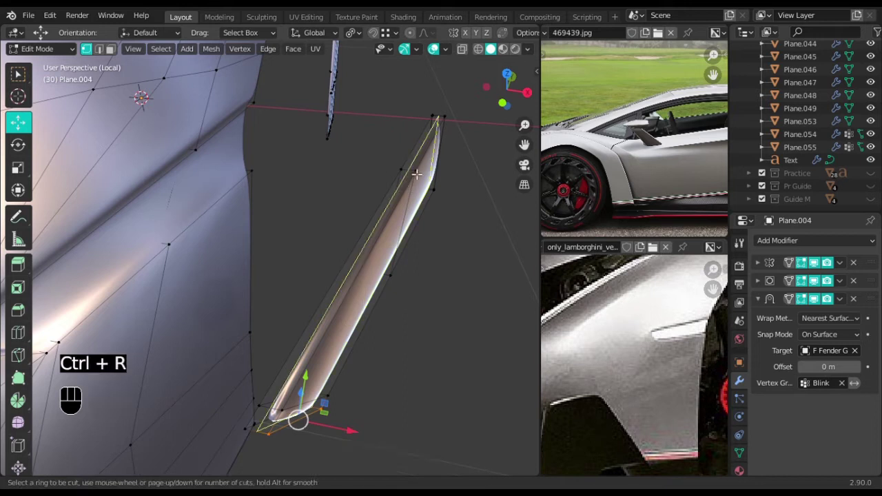
pyautogui.click(417, 175)
pyautogui.rightClick(416, 175)
pyautogui.hotkey('ctrl', 'b')
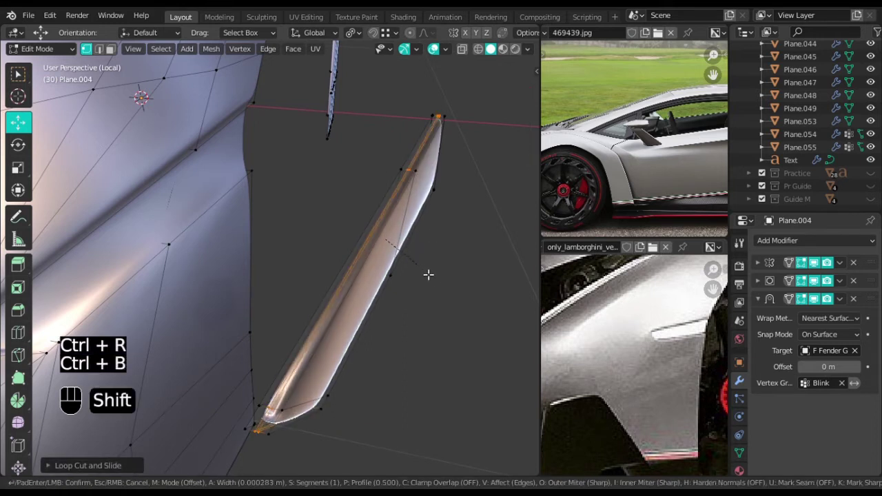
pyautogui.click(453, 296)
pyautogui.moveTo(454, 296); pyautogui.dragTo(372, 284, button='middle')
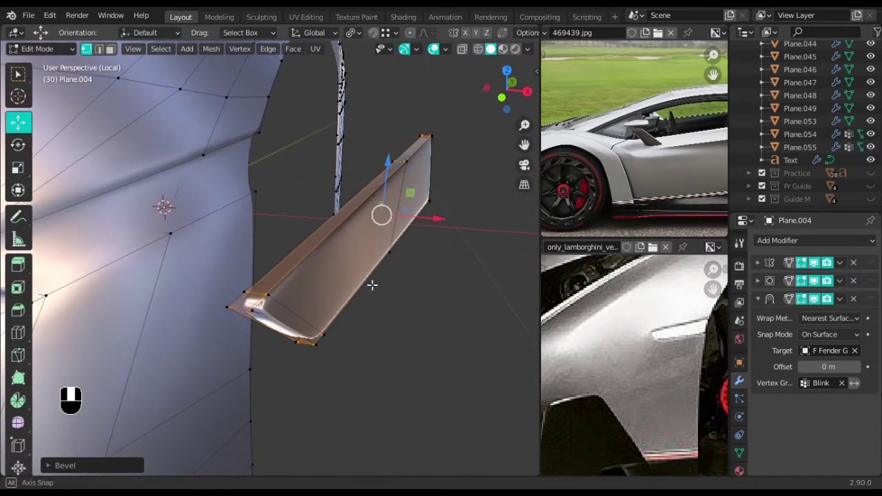
# Select the marker light's outer face, duplicate it and scale the copy down to form an inset panel.
pyautogui.click(260, 317)
pyautogui.moveTo(342, 314); pyautogui.dragTo(224, 326, button='middle')
pyautogui.moveTo(453, 279); pyautogui.dragTo(409, 276, button='middle')
pyautogui.scroll(1, 472, 241)
pyautogui.scroll(-1, 463, 242)
pyautogui.scroll(1, 372, 303)
pyautogui.keyDown('ctrl'); pyautogui.keyDown('shift'); pyautogui.click(329, 347); pyautogui.keyUp('shift'); pyautogui.keyUp('ctrl')
pyautogui.scroll(-2, 329, 347)
pyautogui.moveTo(329, 348); pyautogui.dragTo(378, 354, button='middle')
pyautogui.hotkey('shift', 'd')
pyautogui.press('s')
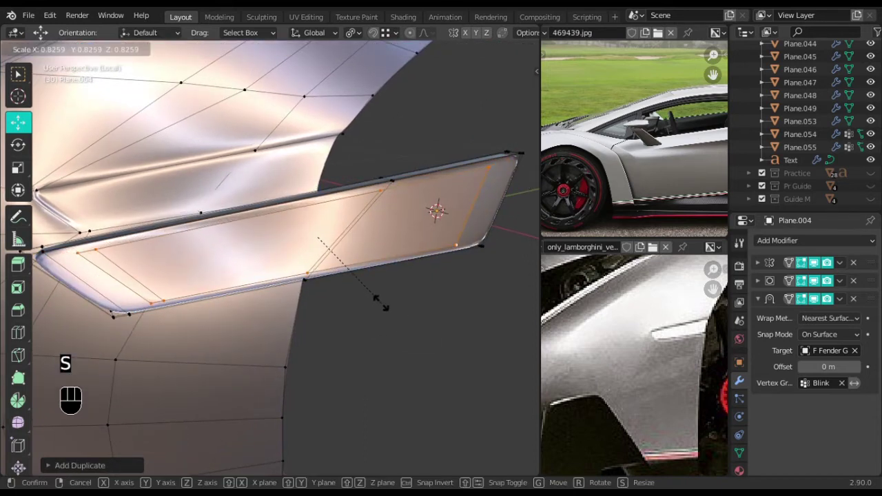
pyautogui.click(387, 305)
# Extrude the inset panel outward along global X by about 0.003 m.
pyautogui.moveTo(475, 304); pyautogui.dragTo(412, 277, button='middle')
pyautogui.press('e')
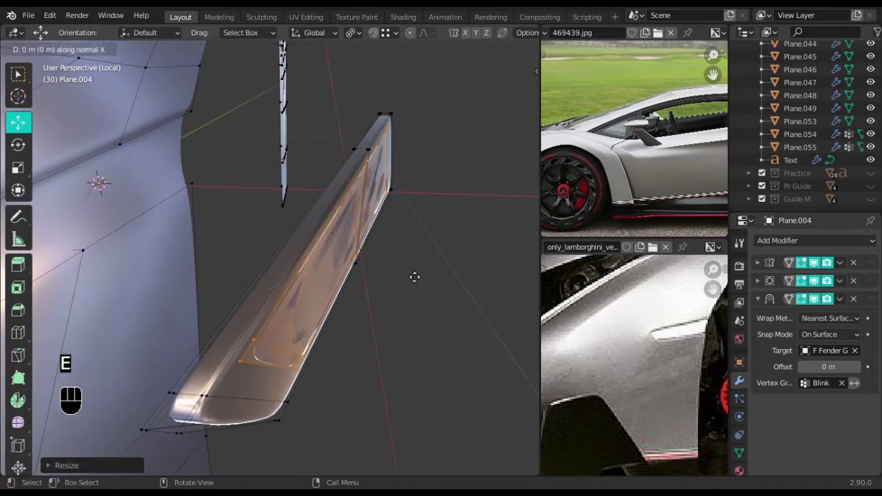
pyautogui.press('x')
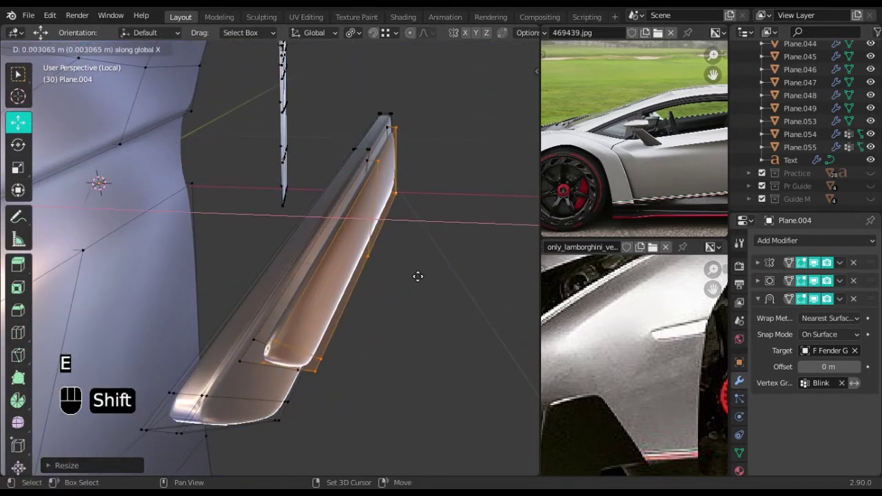
pyautogui.click(366, 277)
pyautogui.moveTo(394, 276); pyautogui.dragTo(400, 298, button='middle')
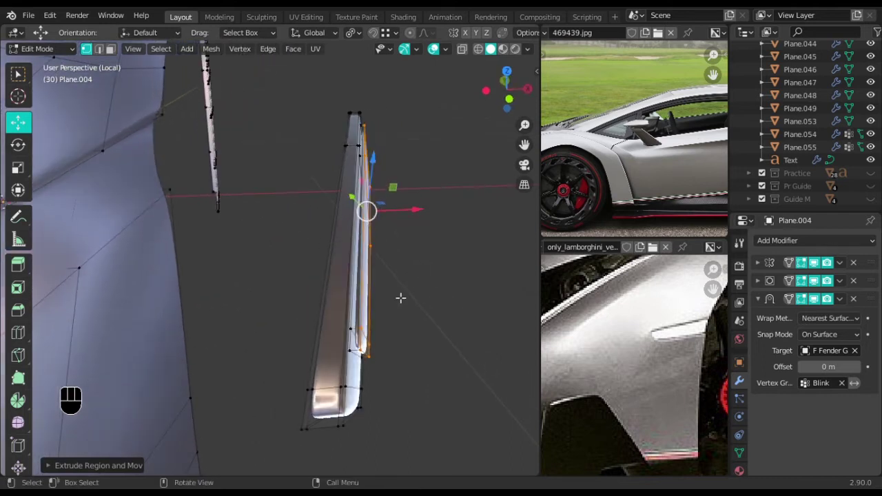
# Add a loop cut around the inset panel's thin sides and bevel it into two supporting loops.
pyautogui.hotkey('ctrl', 'r')
pyautogui.click(360, 331)
pyautogui.click(361, 332)
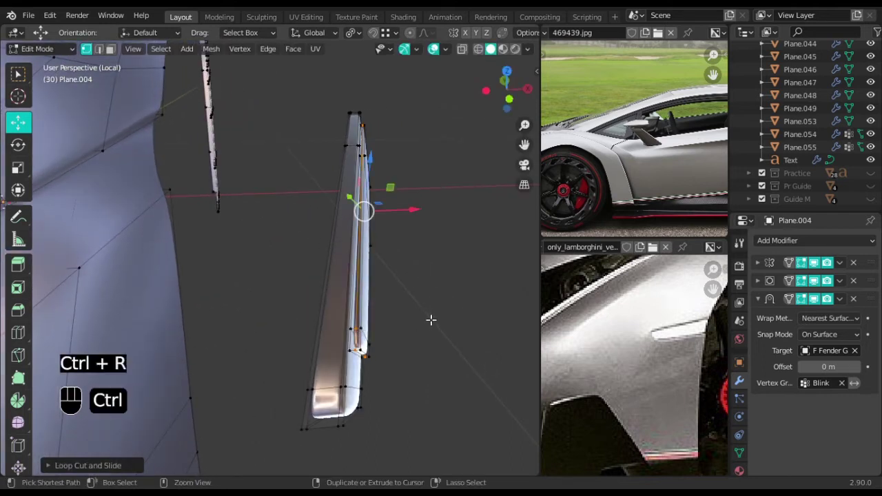
pyautogui.hotkey('ctrl', 'b')
pyautogui.click(441, 321)
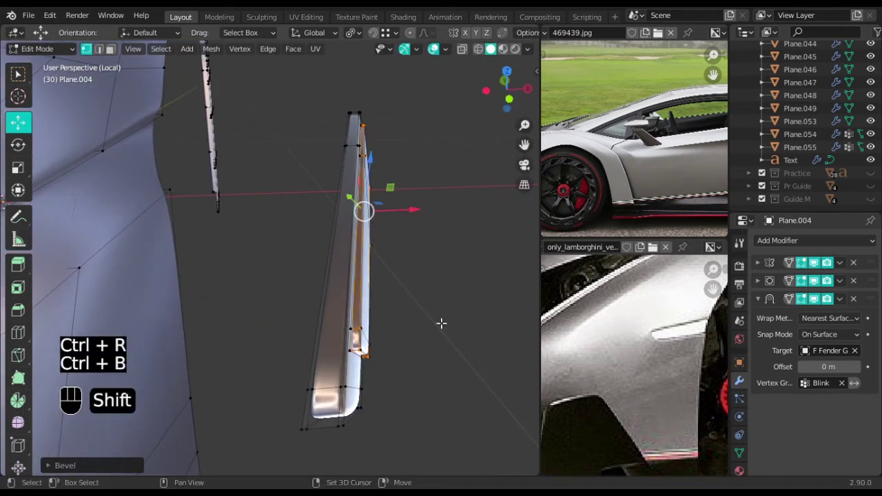
# Select the linked inset panel and move it inward along X until it sits in the marker light body.
pyautogui.moveTo(407, 211); pyautogui.dragTo(383, 223)
pyautogui.keyDown('shift'); pyautogui.moveTo(430, 237); pyautogui.dragTo(425, 236); pyautogui.keyUp('shift')
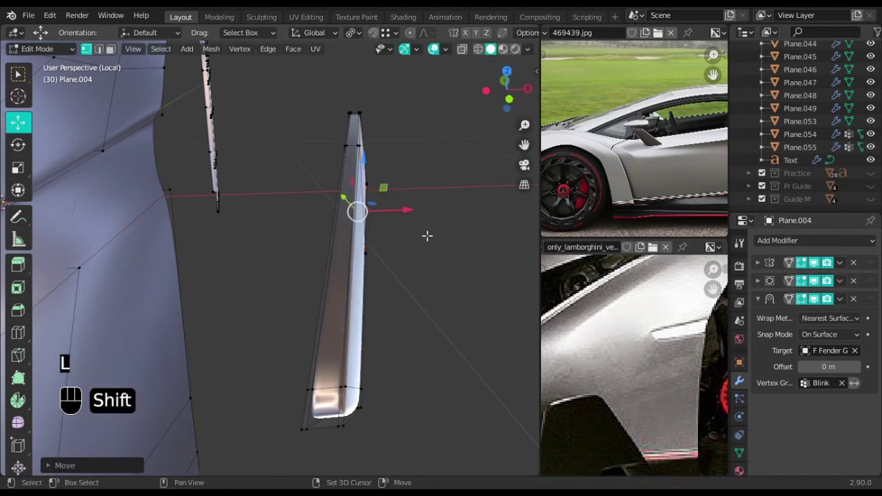
pyautogui.hotkey('shift', 'z')
pyautogui.moveTo(465, 238)
pyautogui.mouseDown(button='middle')
pyautogui.moveTo(457, 244)
pyautogui.moveTo(459, 235)
pyautogui.mouseUp(button='middle')
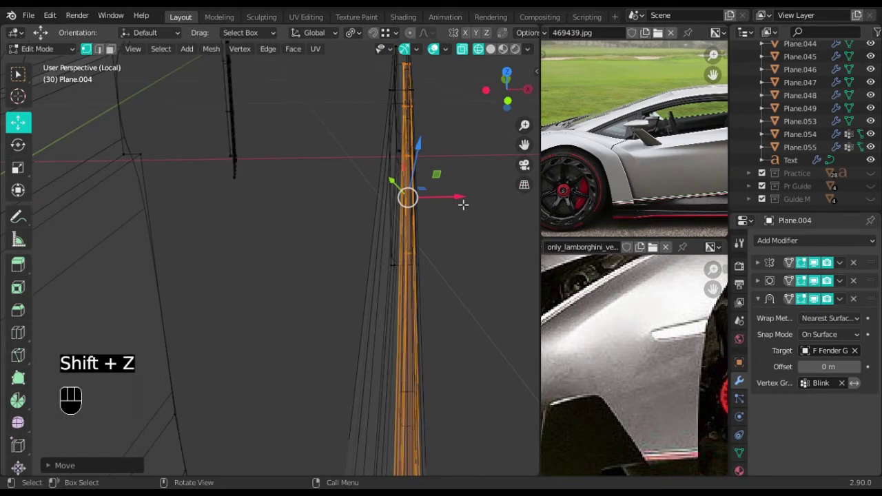
pyautogui.moveTo(463, 204); pyautogui.dragTo(451, 204)
# Select the whole marker light with its inset panel and move it along X into the fender recess.
pyautogui.scroll(-4, 451, 205)
pyautogui.moveTo(452, 207); pyautogui.dragTo(416, 214, button='middle')
pyautogui.moveTo(389, 76); pyautogui.dragTo(292, 367)
pyautogui.hotkey('shift', 'z')
pyautogui.moveTo(476, 262)
pyautogui.mouseDown(button='middle')
pyautogui.moveTo(191, 319)
pyautogui.moveTo(203, 278)
pyautogui.moveTo(157, 248)
pyautogui.mouseUp(button='middle')
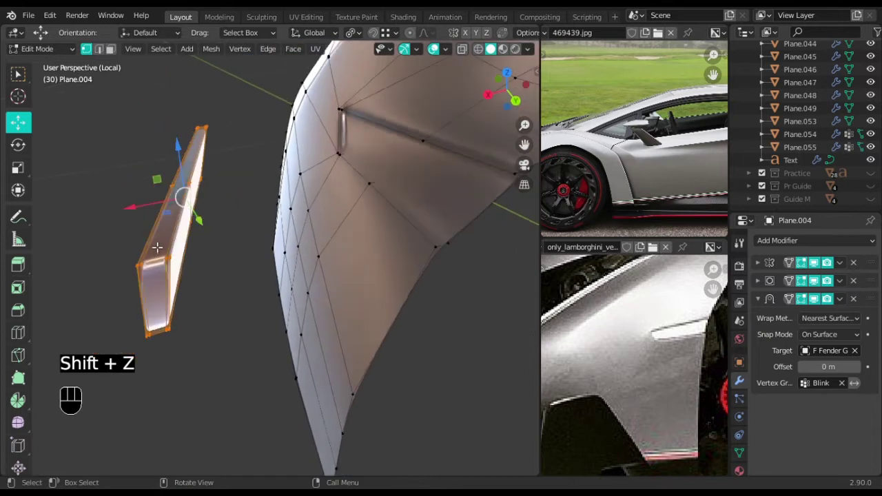
pyautogui.moveTo(133, 208); pyautogui.dragTo(329, 226)
pyautogui.keyDown('shift'); pyautogui.moveTo(406, 225); pyautogui.dragTo(303, 250, button='middle'); pyautogui.keyUp('shift')
pyautogui.scroll(2, 306, 282)
pyautogui.moveTo(180, 221); pyautogui.dragTo(207, 235)
pyautogui.moveTo(206, 235); pyautogui.dragTo(240, 268, button='middle')
pyautogui.scroll(3, 242, 263)
pyautogui.moveTo(235, 243); pyautogui.dragTo(270, 253)
pyautogui.moveTo(270, 253); pyautogui.dragTo(196, 303, button='middle')
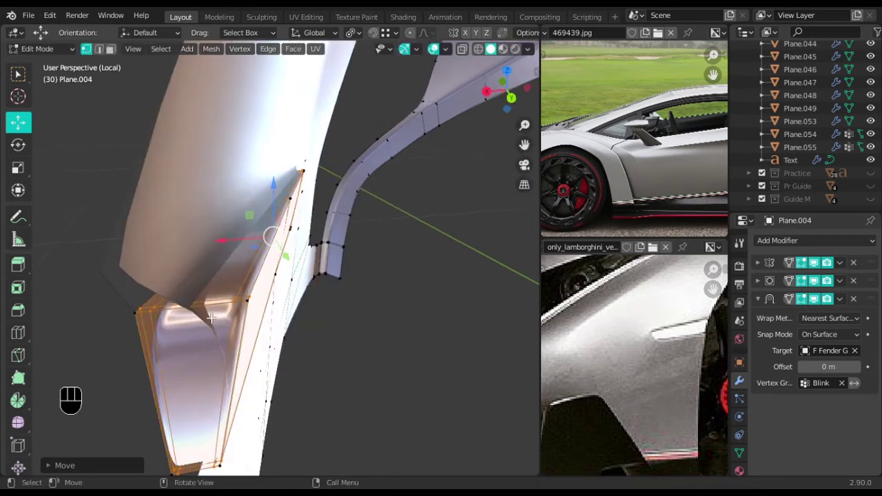
pyautogui.hotkey('ctrl', 'r')
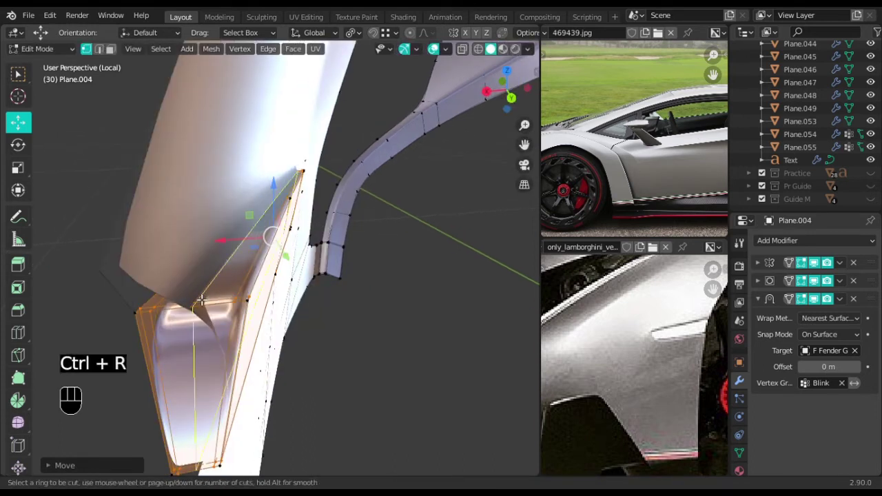
pyautogui.click(202, 300)
pyautogui.rightClick(202, 300)
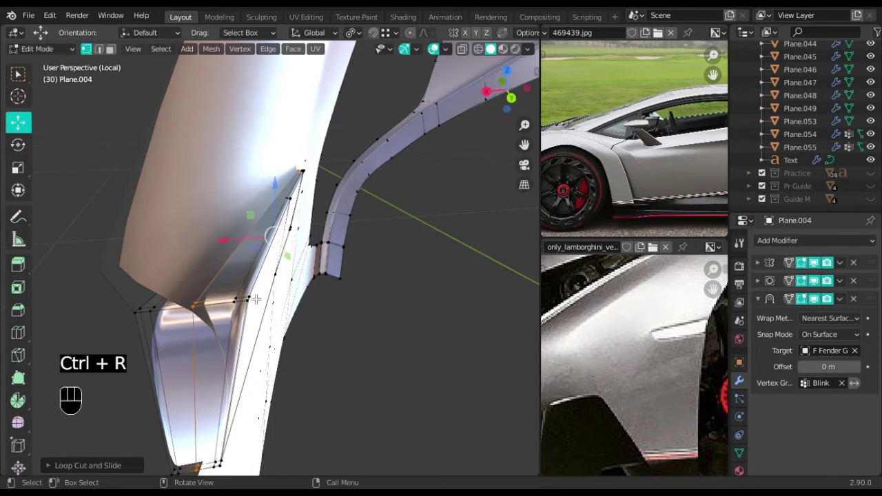
pyautogui.hotkey('ctrl', 'b')
pyautogui.rightClick(355, 307)
pyautogui.hotkey('ctrl', 'z')
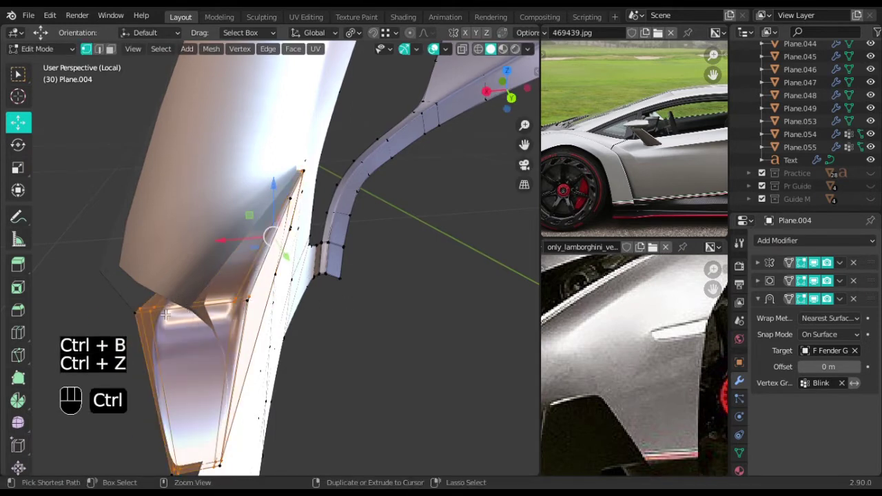
pyautogui.hotkey('ctrl', 'r')
pyautogui.rightClick(226, 308)
pyautogui.moveTo(346, 307); pyautogui.dragTo(323, 326, button='middle')
pyautogui.hotkey('shift', 'b')
pyautogui.rightClick(352, 314)
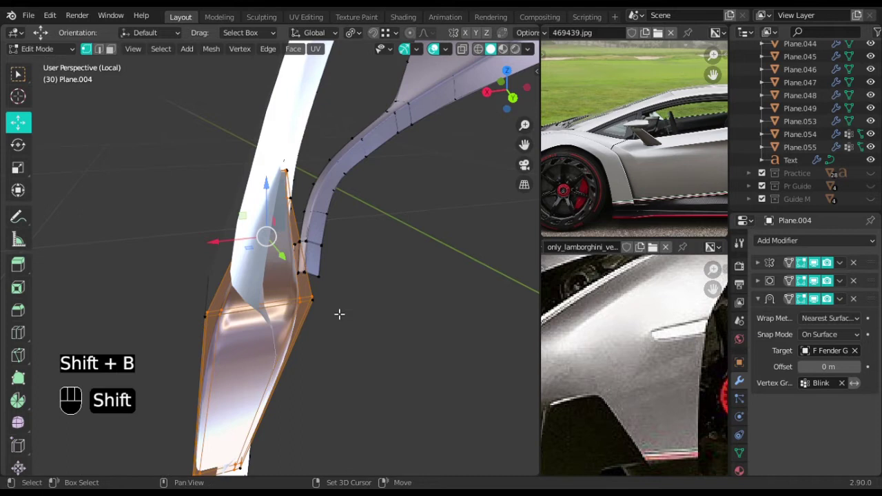
# Move the marker light back out of the fender along X to expose the recess walls.
pyautogui.hotkey('shift', 'z')
pyautogui.moveTo(319, 317); pyautogui.dragTo(289, 327, button='middle')
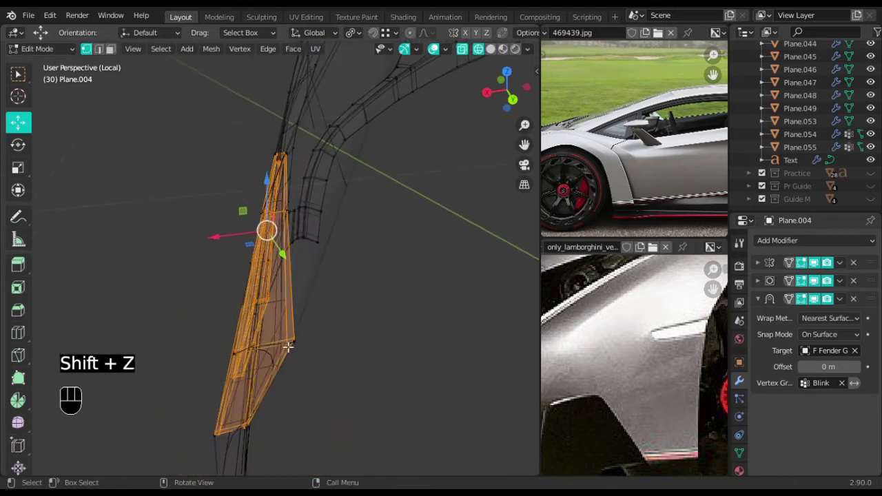
pyautogui.hotkey('shift', 'z')
pyautogui.moveTo(234, 248); pyautogui.dragTo(193, 254)
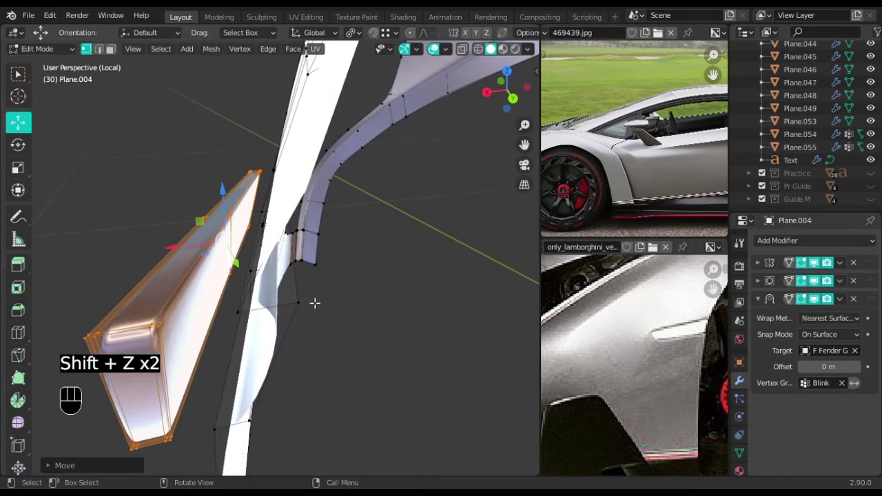
# Add a centred loop cut along the fender recess walls and bevel it into two loops near the wall edges.
pyautogui.hotkey('ctrl', 'r')
pyautogui.click(330, 323)
pyautogui.rightClick(330, 323)
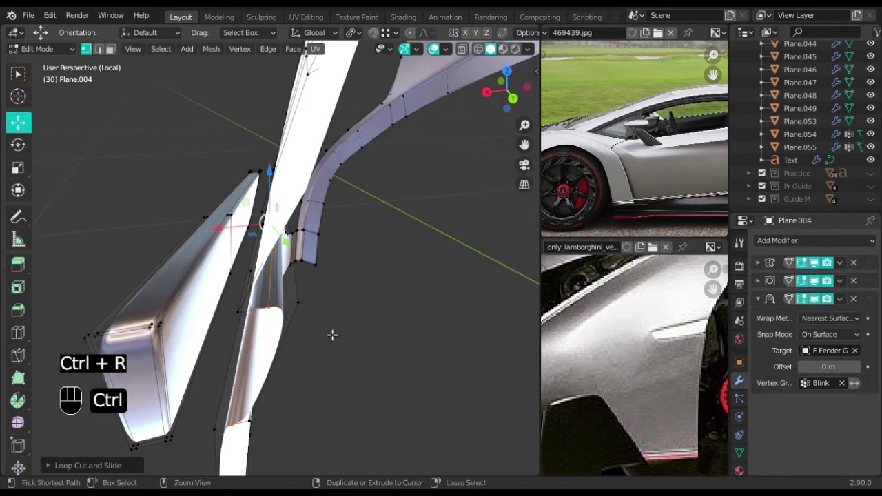
pyautogui.hotkey('ctrl', 'b')
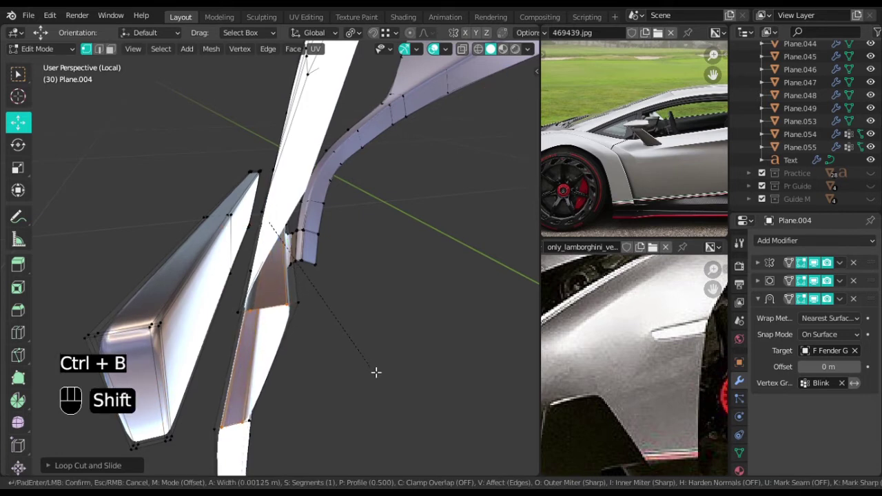
pyautogui.click(380, 387)
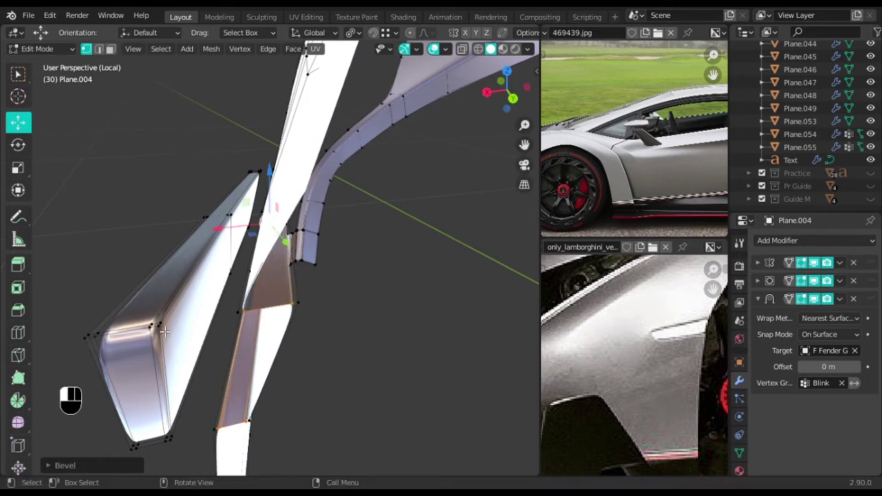
# Select the linked parts of the marker light and move them along X back into the fender recess.
pyautogui.press('l')
pyautogui.hotkey('shift', 'z')
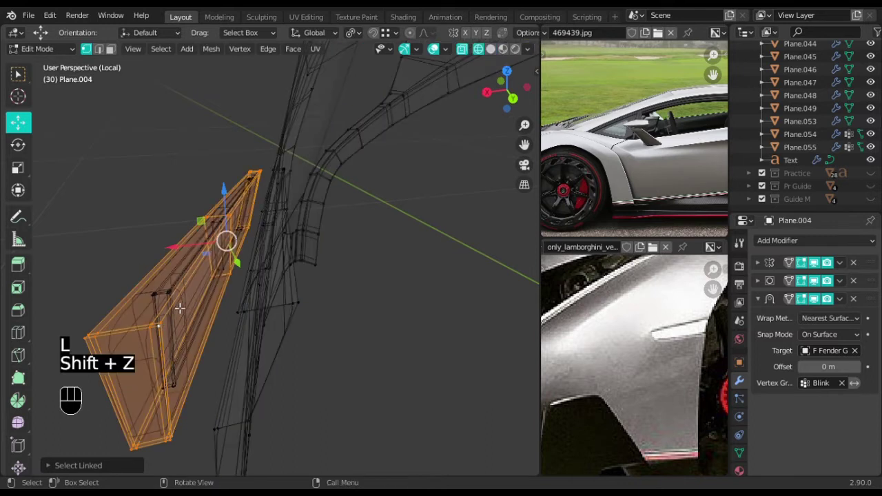
pyautogui.hotkey('shift', 'z')
pyautogui.keyDown('shift'); pyautogui.moveTo(182, 253); pyautogui.dragTo(316, 294); pyautogui.keyUp('shift')
pyautogui.moveTo(316, 294)
pyautogui.mouseDown(button='middle')
pyautogui.moveTo(379, 320)
pyautogui.moveTo(442, 286)
pyautogui.moveTo(417, 308)
pyautogui.mouseUp(button='middle')
pyautogui.hotkey('shift', 'z')
pyautogui.press('Tab')
pyautogui.hotkey('shift', 'z')
pyautogui.press('Tab')
pyautogui.moveTo(279, 279); pyautogui.dragTo(303, 296, button='middle')
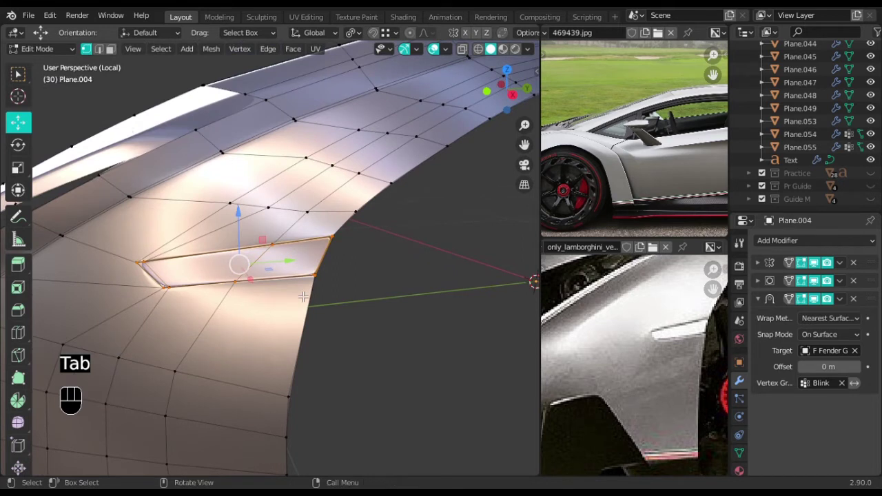
# Select the entire fender mesh, recalculate its normals outward and return to Object Mode.
pyautogui.press('a')
pyautogui.hotkey('shift', 'n')
pyautogui.press('Tab')
# Show the rear half of the car's side blueprint in the right orthographic view.
pyautogui.scroll(-4, 313, 276)
pyautogui.moveTo(319, 267); pyautogui.dragTo(266, 335, button='middle')
pyautogui.click(352, 281)
pyautogui.press('KP_3')
pyautogui.keyDown('shift'); pyautogui.moveTo(413, 292); pyautogui.dragTo(154, 255, button='middle'); pyautogui.keyUp('shift')
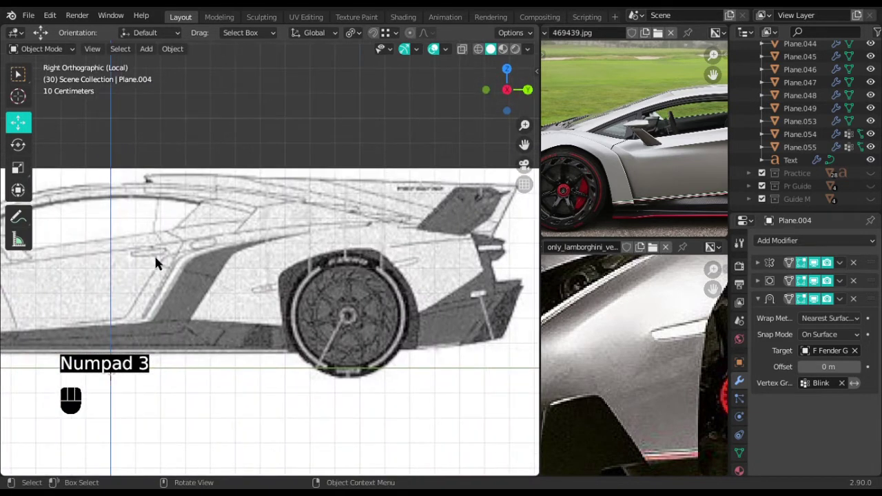
# Exit local view, select the rear fender and open its mesh for editing.
pyautogui.scroll(-3, 305, 279)
pyautogui.scroll(-1, 230, 291)
pyautogui.keyDown('shift'); pyautogui.moveTo(243, 288); pyautogui.dragTo(87, 296, button='middle'); pyautogui.keyUp('shift')
pyautogui.press('/')
pyautogui.scroll(4, 289, 297)
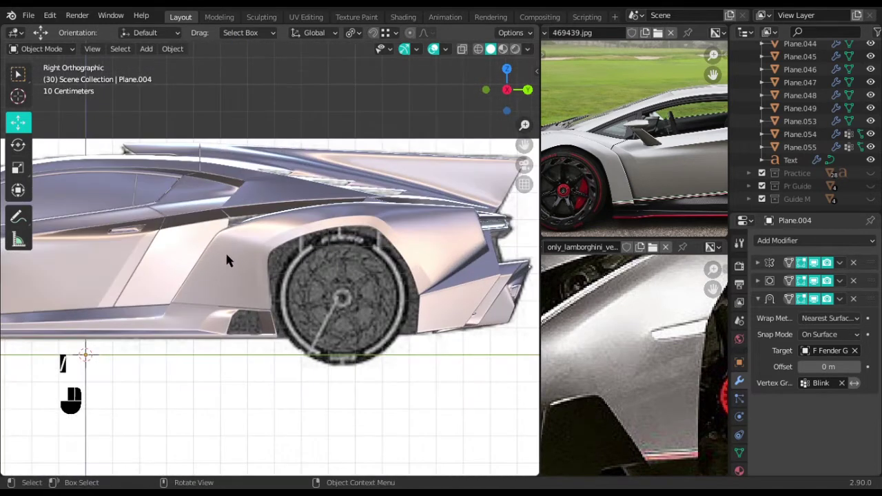
pyautogui.click(226, 256)
pyautogui.scroll(3, 255, 279)
pyautogui.press('Tab')
# In wireframe, slide the crease and wheel-arch edge vertices just above the blueprint's side marker upward along their edges.
pyautogui.scroll(2, 288, 296)
pyautogui.scroll(1, 295, 300)
pyautogui.keyDown('shift'); pyautogui.moveTo(259, 323); pyautogui.dragTo(313, 312, button='middle'); pyautogui.keyUp('shift')
pyautogui.scroll(1, 303, 293)
pyautogui.hotkey('shift', 'z')
pyautogui.scroll(2, 330, 276)
pyautogui.moveTo(383, 264); pyautogui.dragTo(195, 343)
pyautogui.press('g')
pyautogui.press('g')
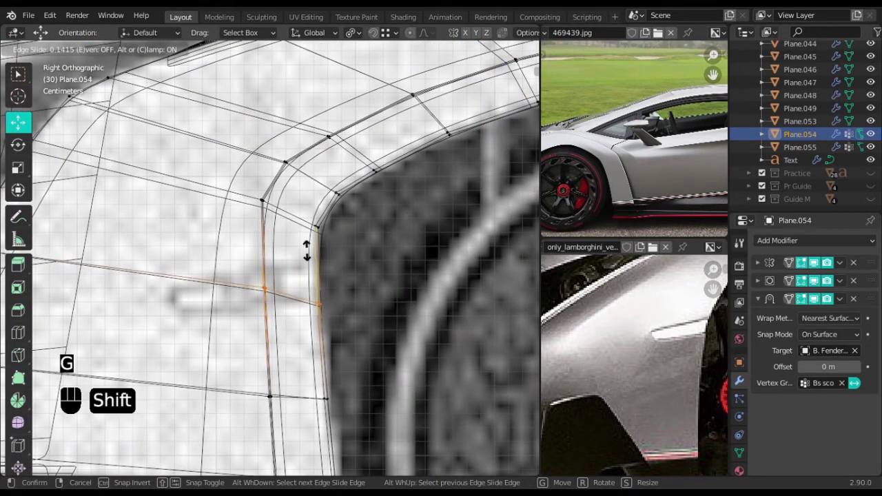
pyautogui.click(285, 148)
# In solid view, dissolve the middle edge loop between the paired loops along the rear wheel-arch crease.
pyautogui.hotkey('shift', 'z')
pyautogui.scroll(5, 278, 276)
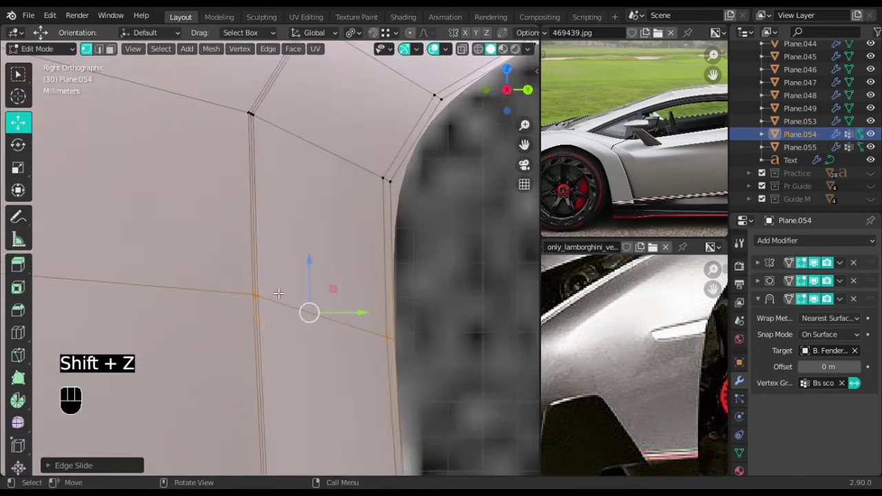
pyautogui.scroll(3, 278, 293)
pyautogui.click(243, 319)
pyautogui.keyDown('alt'); pyautogui.click(245, 322); pyautogui.keyUp('alt')
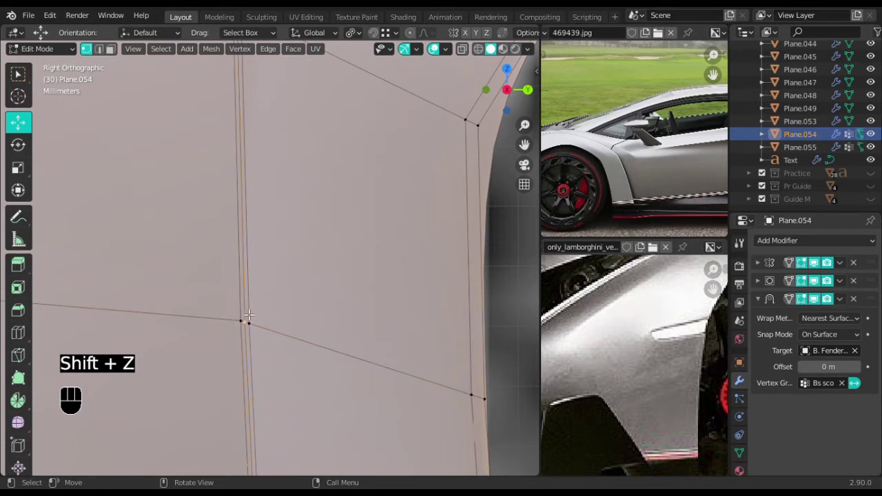
pyautogui.scroll(-3, 254, 315)
pyautogui.press('x')
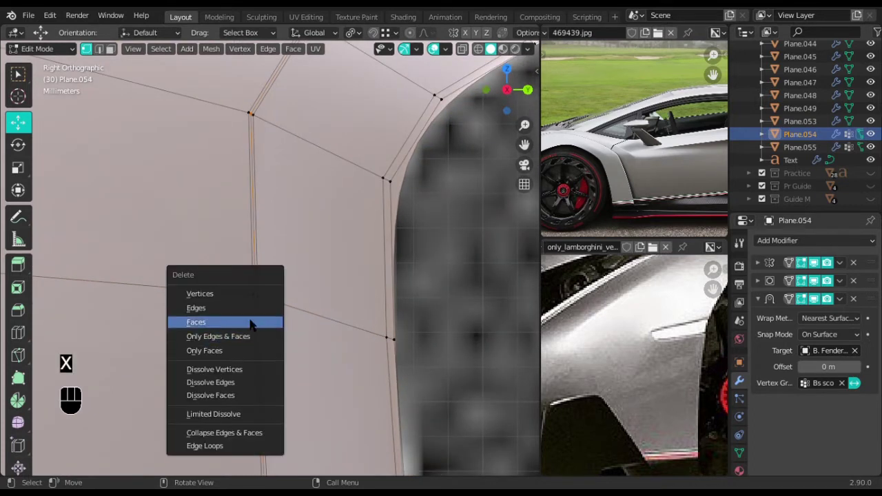
pyautogui.click(248, 382)
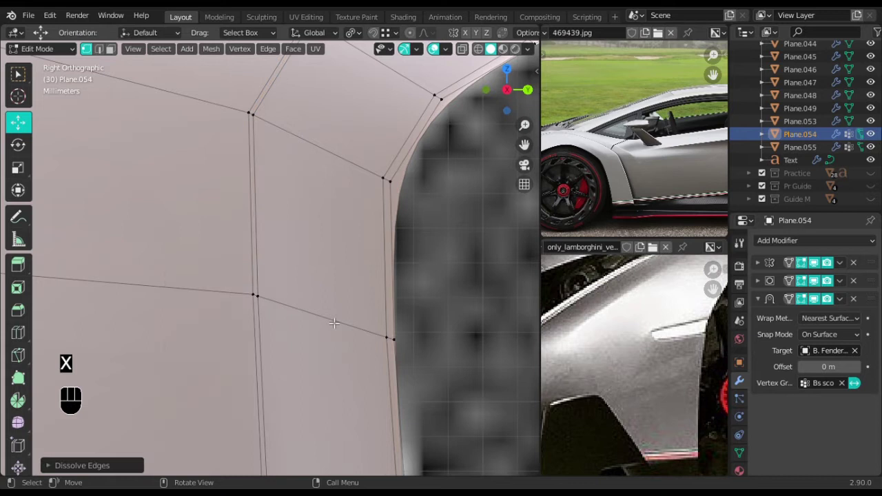
# In wireframe, slide the two crease vertices above the side marker upward, one at a time, to the same height.
pyautogui.hotkey('shift', 'z')
pyautogui.scroll(2, 342, 312)
pyautogui.scroll(2, 264, 307)
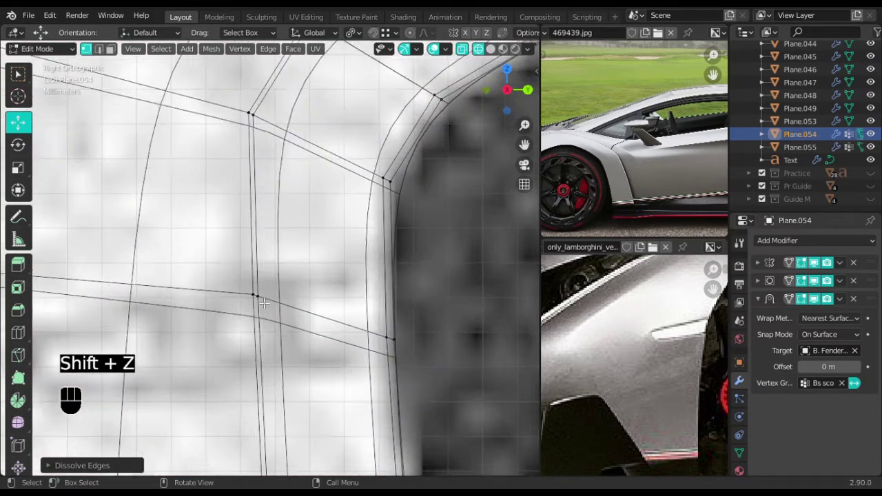
pyautogui.click(266, 312)
pyautogui.press('g')
pyautogui.press('g')
pyautogui.press('shift')
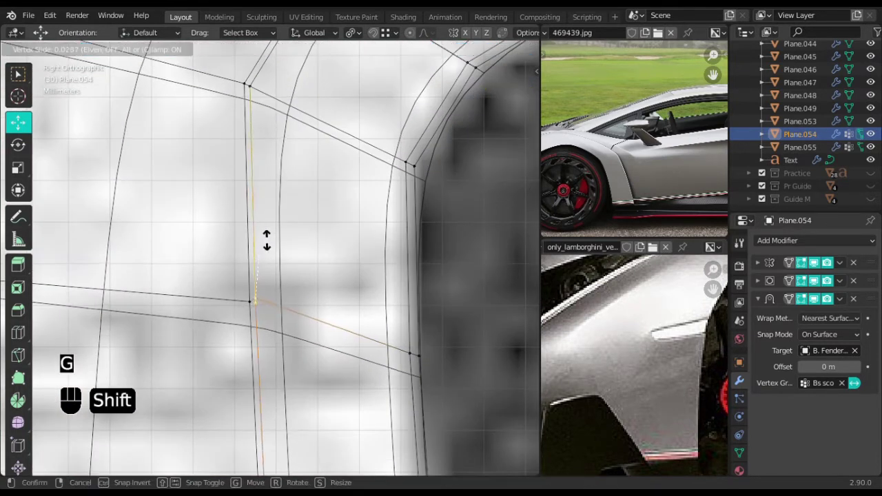
pyautogui.click(267, 225)
pyautogui.click(251, 304)
pyautogui.press('g')
pyautogui.press('g')
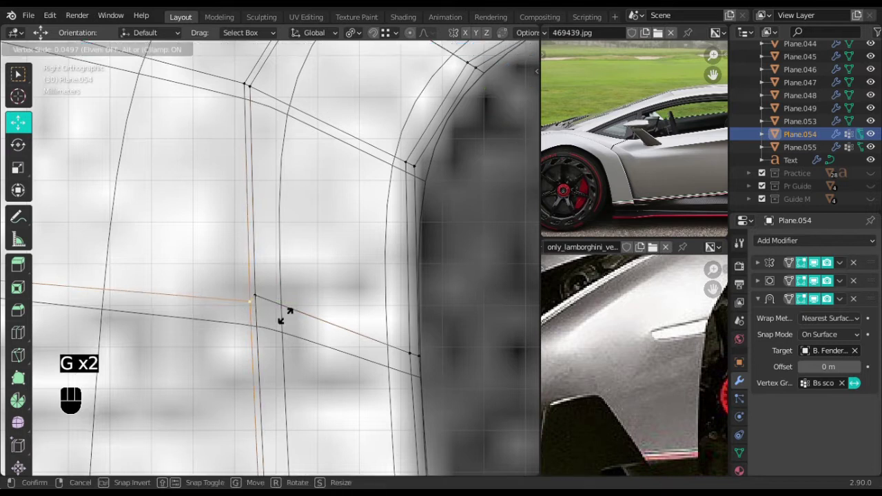
pyautogui.press('shift')
pyautogui.click(284, 257)
# Slide the same row's wheel-arch edge vertices upward, then adjust the outermost one individually.
pyautogui.moveTo(463, 323); pyautogui.dragTo(378, 390)
pyautogui.press('g')
pyautogui.press('g')
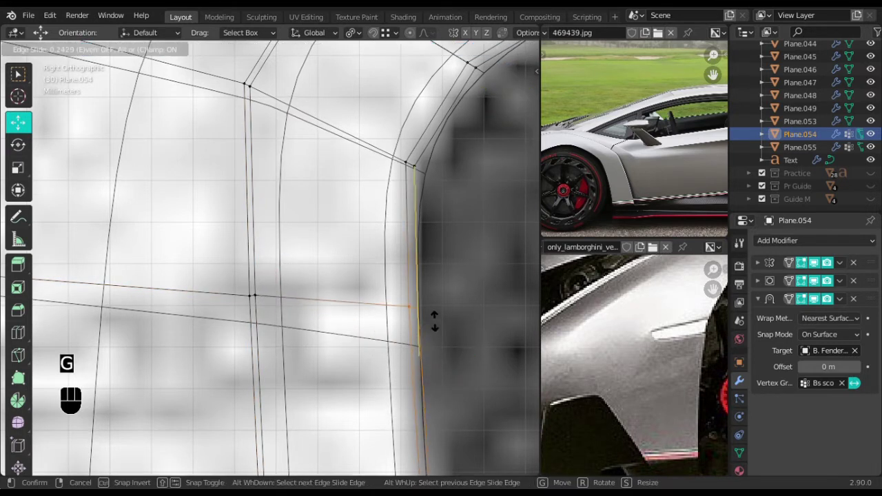
pyautogui.press('shift')
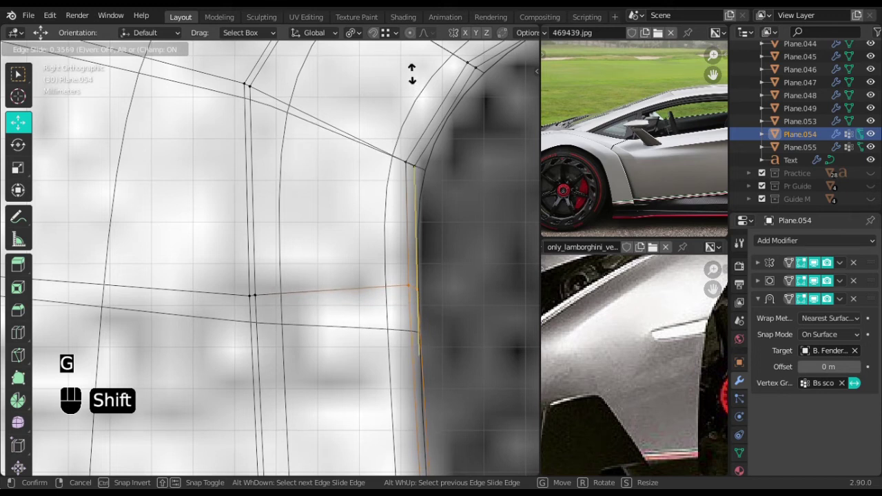
pyautogui.click(416, 84)
pyautogui.press('g')
pyautogui.press('g')
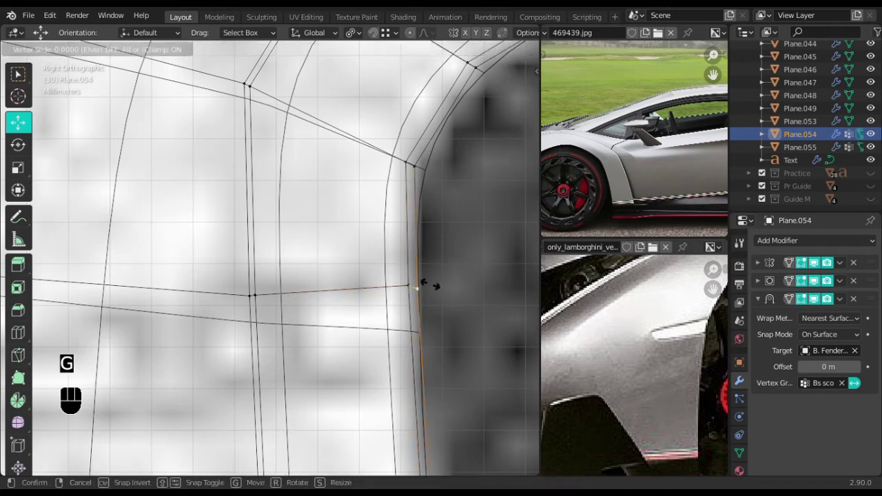
pyautogui.click(432, 251)
# Add a loop cut around the wheel arch and slide it toward the front end of the blueprint's side marker.
pyautogui.scroll(-5, 437, 256)
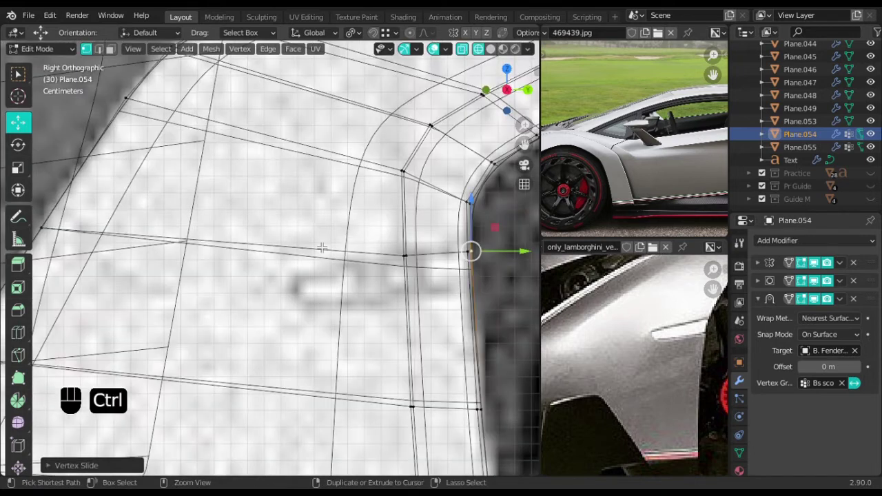
pyautogui.hotkey('ctrl', 'r')
pyautogui.click(317, 246)
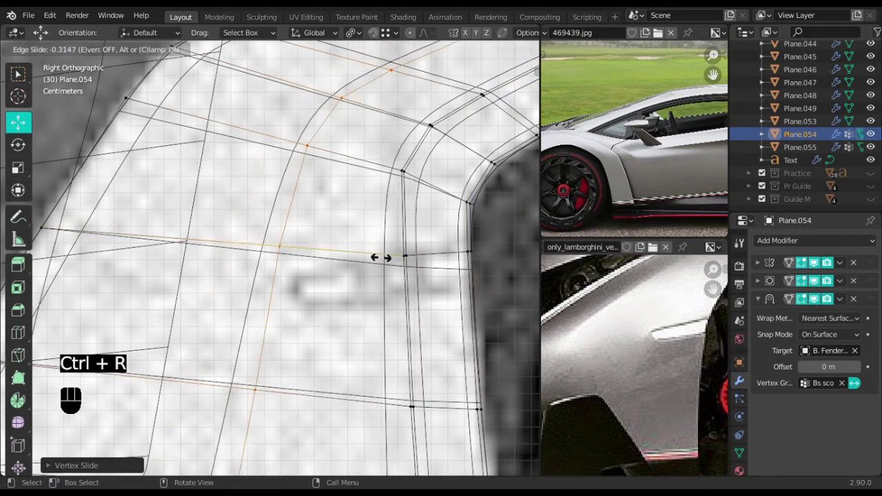
pyautogui.click(475, 276)
# Slide the new loop's vertex down to the upper front corner of the side marker outline.
pyautogui.click(304, 256)
pyautogui.press('g')
pyautogui.press('g')
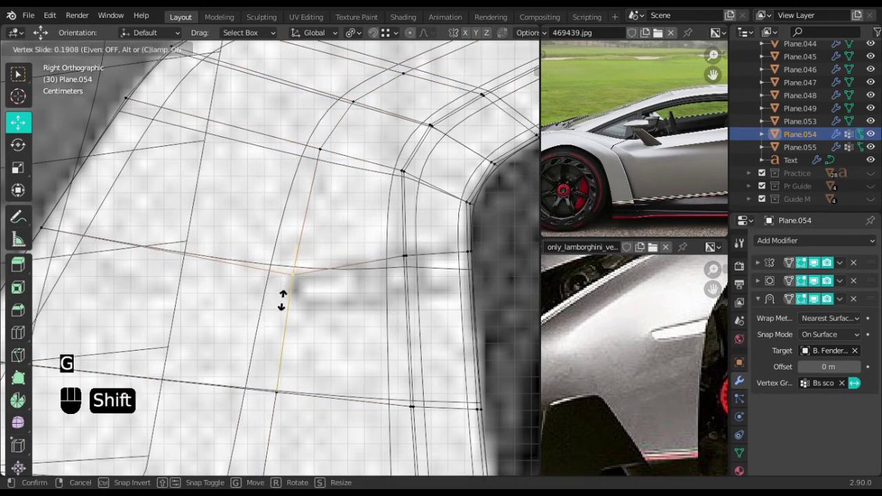
pyautogui.click(282, 291)
# Slide the paired crease vertices of the side marker's upper edge slightly downward.
pyautogui.keyDown('shift'); pyautogui.moveTo(283, 291); pyautogui.dragTo(186, 315, button='middle'); pyautogui.keyUp('shift')
pyautogui.scroll(2, 228, 303)
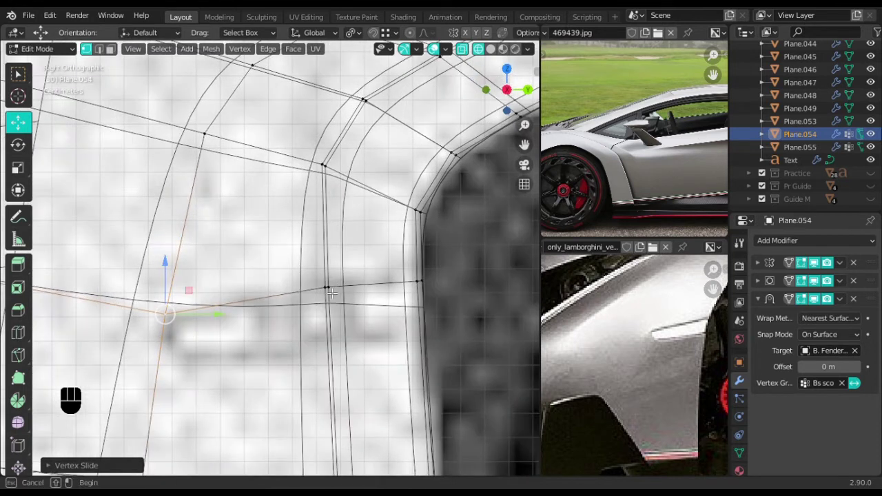
pyautogui.moveTo(341, 265); pyautogui.dragTo(322, 322)
pyautogui.press('g')
pyautogui.press('g')
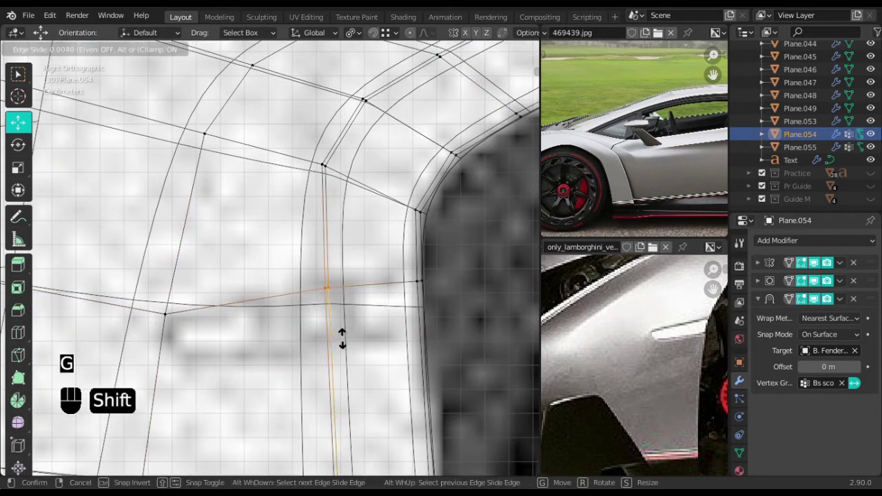
pyautogui.click(342, 337)
# Slide the wheel-arch edge vertices of the side marker's upper edge upward to match the outline's slope.
pyautogui.moveTo(403, 309); pyautogui.dragTo(394, 314)
pyautogui.press('g')
pyautogui.press('g')
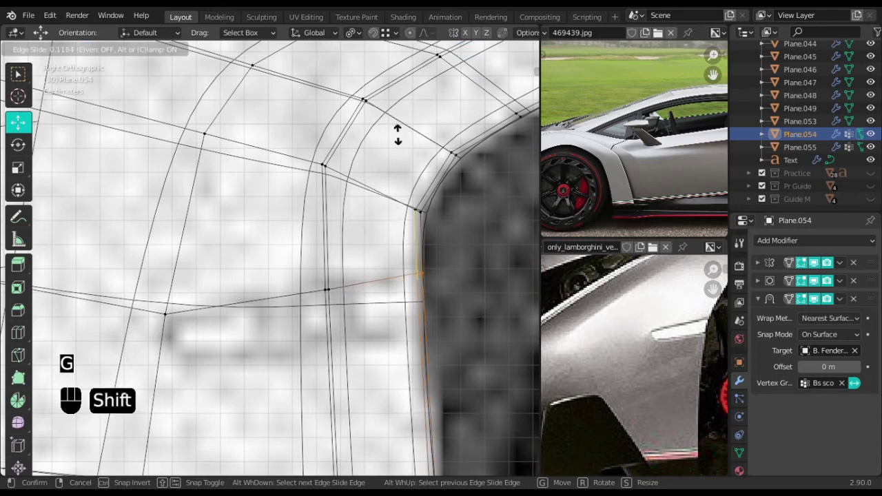
pyautogui.click(400, 156)
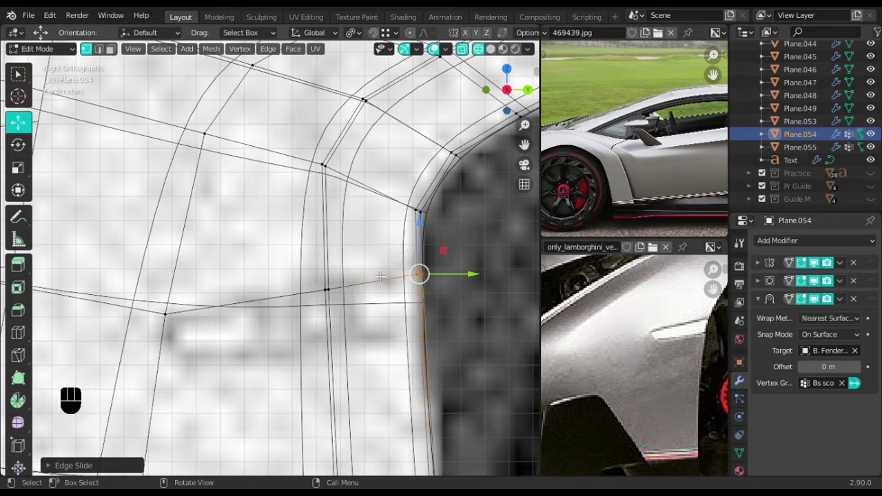
# Fine-tune the vertex at the side marker's upper front corner by sliding it slightly down.
pyautogui.scroll(-1, 407, 286)
pyautogui.scroll(1, 407, 287)
pyautogui.keyDown('shift'); pyautogui.moveTo(387, 278); pyautogui.dragTo(479, 240, button='middle'); pyautogui.keyUp('shift')
pyautogui.scroll(-2, 281, 305)
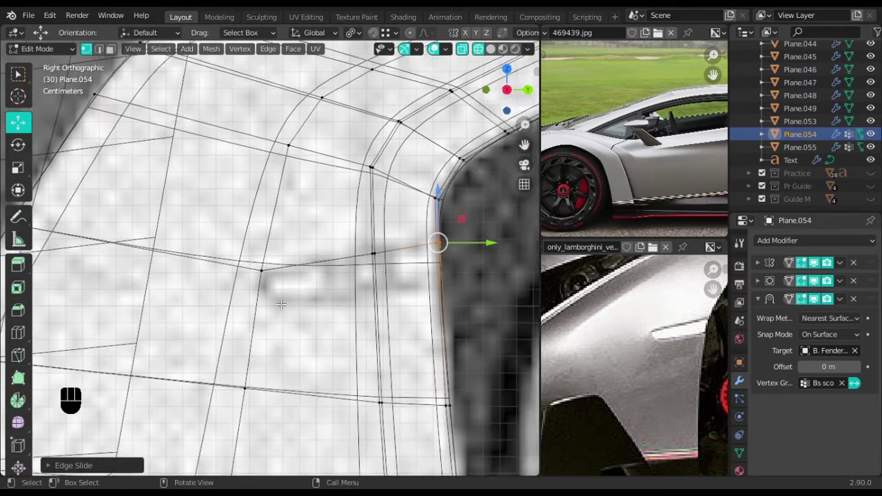
pyautogui.keyDown('shift'); pyautogui.moveTo(279, 303); pyautogui.dragTo(308, 298, button='middle'); pyautogui.keyUp('shift')
pyautogui.scroll(-2, 307, 297)
pyautogui.keyDown('shift'); pyautogui.moveTo(361, 277); pyautogui.dragTo(341, 298, button='middle'); pyautogui.keyUp('shift')
pyautogui.scroll(2, 331, 300)
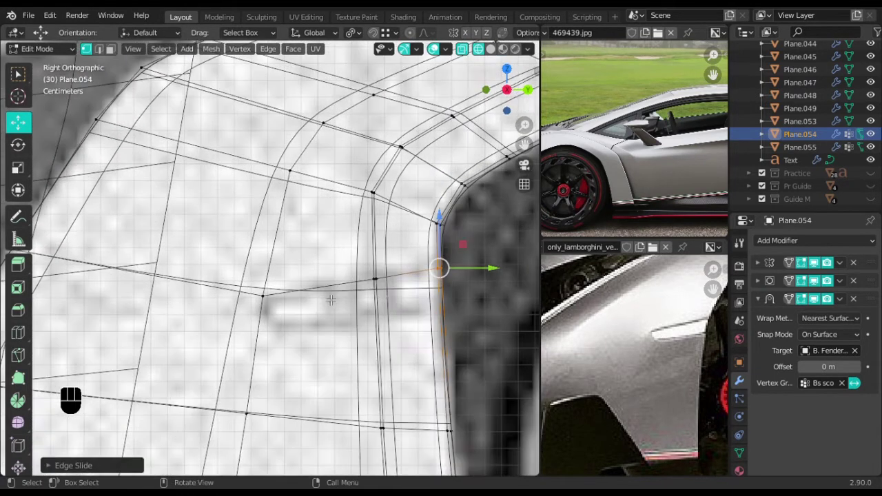
pyautogui.click(282, 303)
pyautogui.press('g')
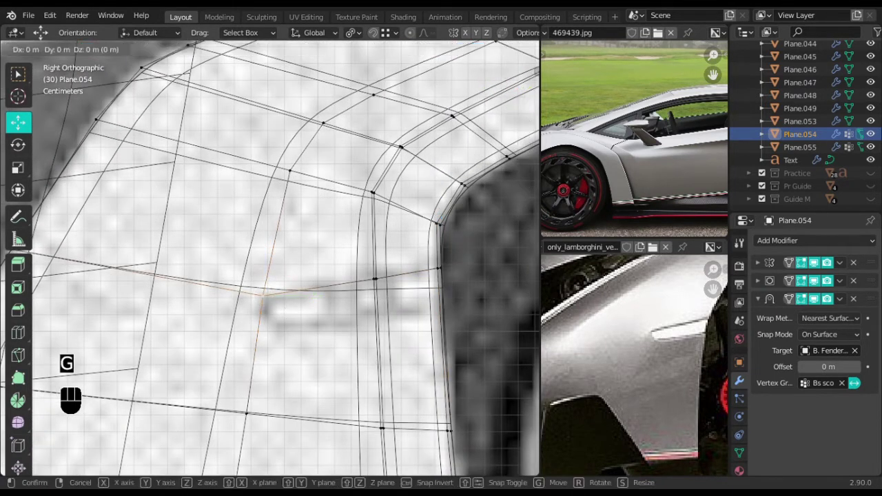
pyautogui.press('g')
pyautogui.click(279, 331)
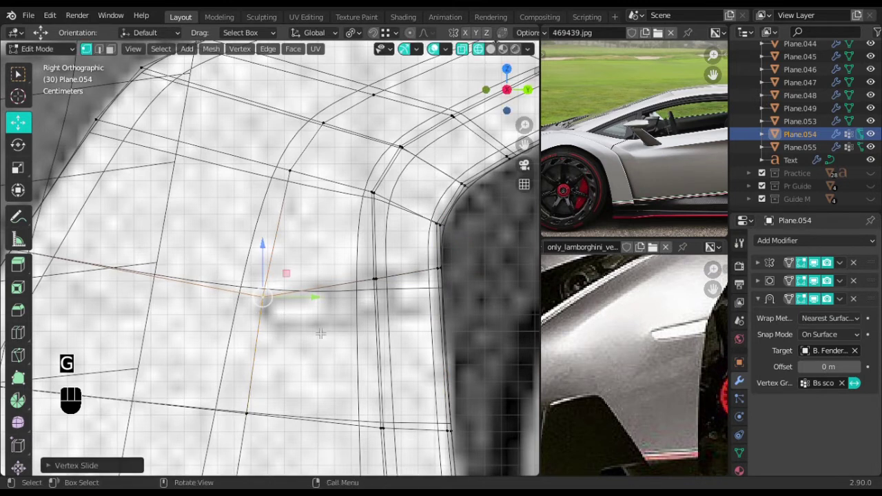
# Slide the next lower row's crease and wheel-arch edge vertices up to the side marker's lower edge.
pyautogui.scroll(-3, 358, 359)
pyautogui.moveTo(306, 381); pyautogui.dragTo(301, 378)
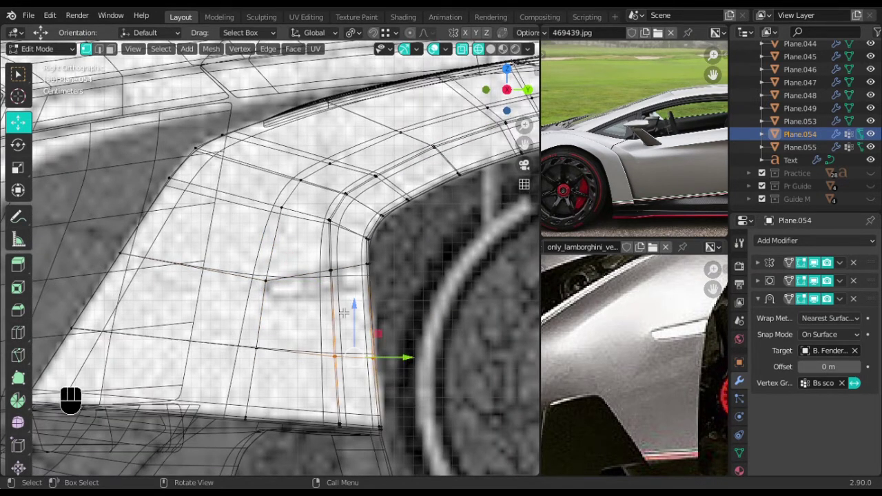
pyautogui.scroll(1, 344, 313)
pyautogui.press('g')
pyautogui.press('g')
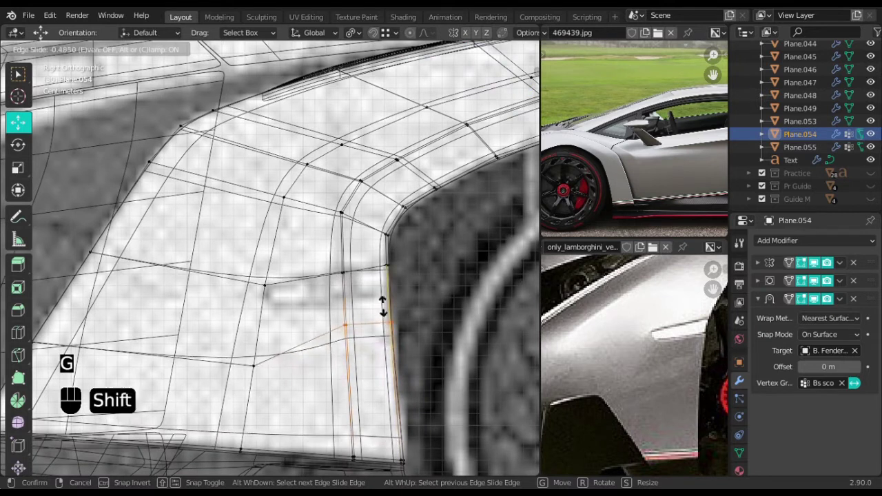
pyautogui.click(390, 99)
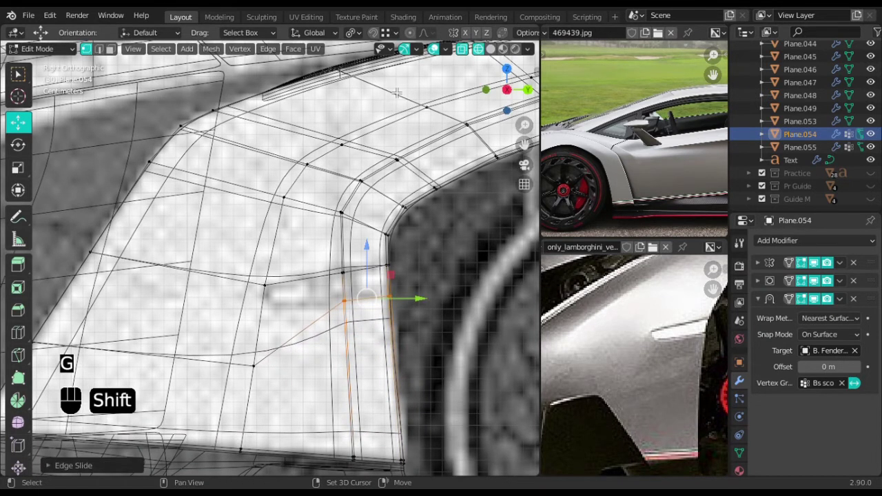
# Slide only the wheel-arch edge vertices of the side marker's lower edge slightly upward.
pyautogui.scroll(3, 457, 338)
pyautogui.keyDown('shift'); pyautogui.moveTo(462, 348); pyautogui.dragTo(386, 352, button='middle'); pyautogui.keyUp('shift')
pyautogui.moveTo(406, 338); pyautogui.dragTo(396, 365)
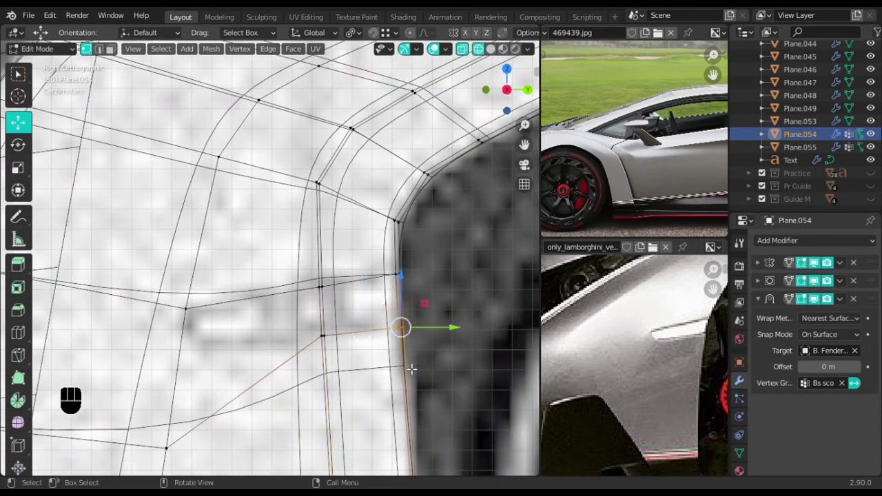
pyautogui.press('g')
pyautogui.press('g')
pyautogui.keyDown('shift'); pyautogui.click(419, 324); pyautogui.keyUp('shift')
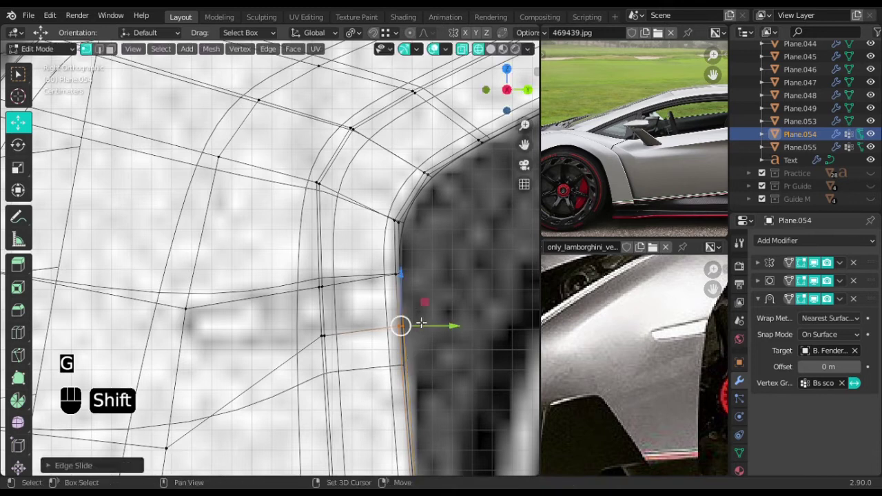
# Slide the lower row's front vertex up its loop to the height of the side marker's lower edge.
pyautogui.scroll(-1, 216, 442)
pyautogui.click(191, 423)
pyautogui.press('g')
pyautogui.press('g')
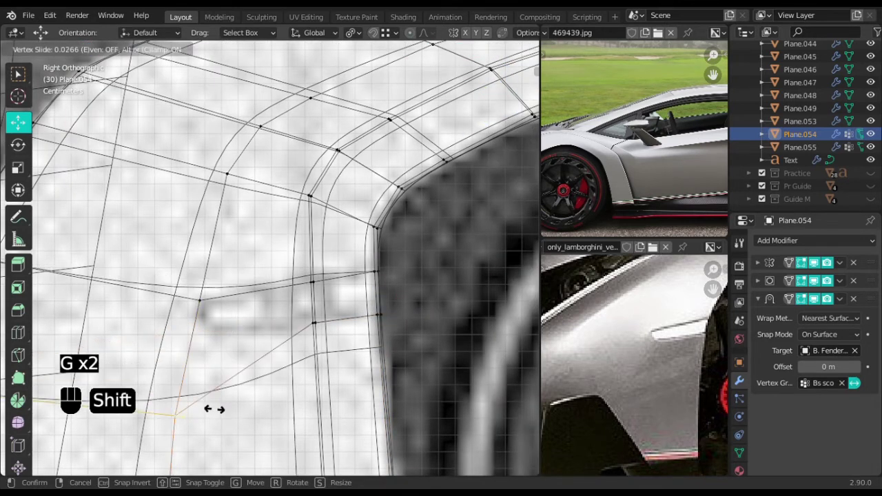
pyautogui.keyDown('shift'); pyautogui.rightClick(238, 370); pyautogui.keyUp('shift')
pyautogui.press('g')
pyautogui.press('g')
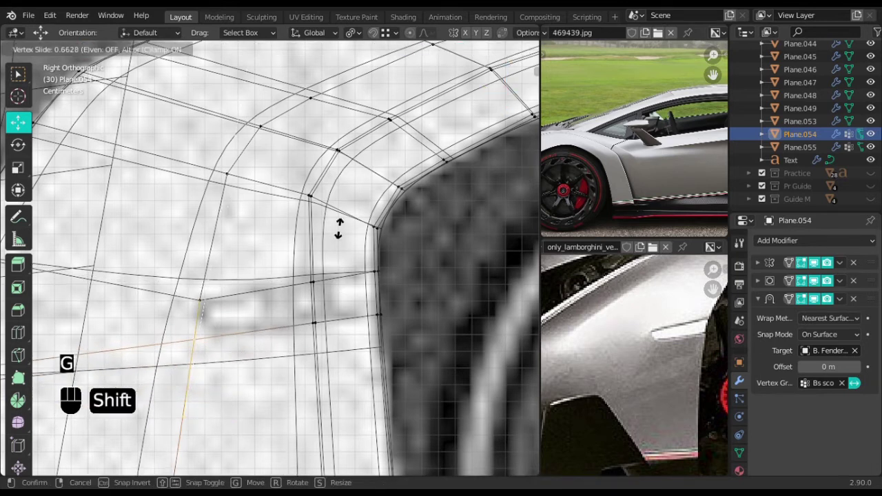
pyautogui.keyDown('shift'); pyautogui.click(347, 185); pyautogui.keyUp('shift')
pyautogui.scroll(2, 201, 386)
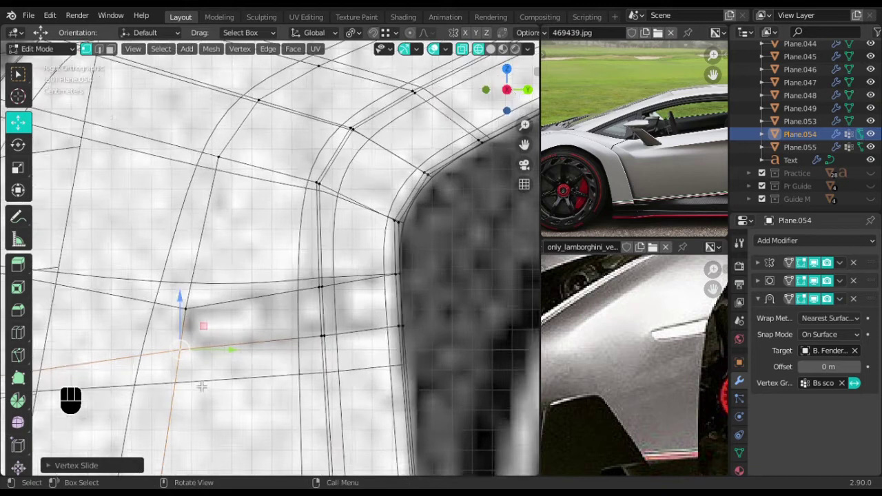
# Slide that vertex rearward along the lower edge to the side marker's lower front corner.
pyautogui.keyDown('shift'); pyautogui.moveTo(200, 386); pyautogui.dragTo(266, 348, button='middle'); pyautogui.keyUp('shift')
pyautogui.press('g')
pyautogui.press('g')
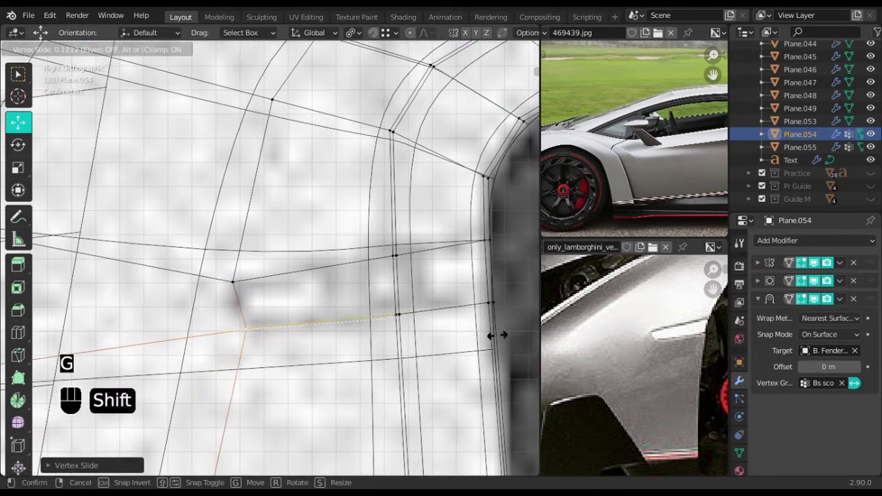
pyautogui.keyDown('shift'); pyautogui.click(516, 331); pyautogui.keyUp('shift')
# Slide the side marker's upper front corner vertex slightly to refine its match with the blueprint.
pyautogui.click(228, 295)
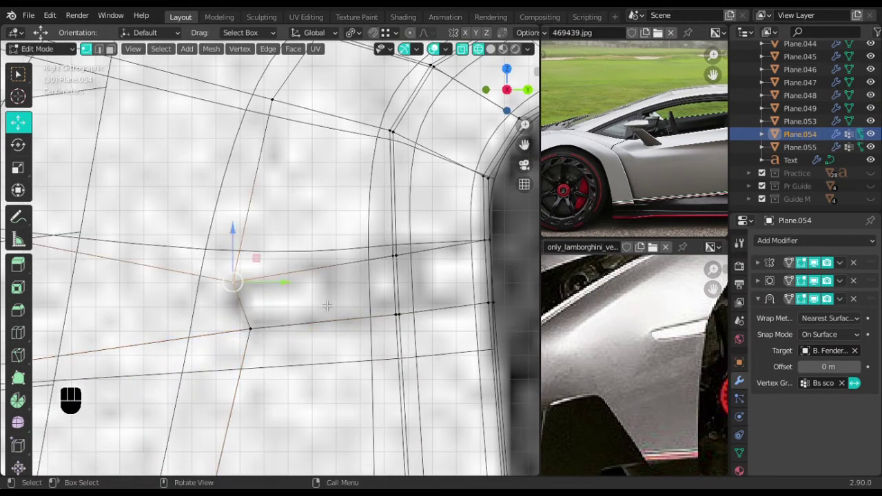
pyautogui.press('g')
pyautogui.press('g')
pyautogui.keyDown('shift'); pyautogui.click(328, 352); pyautogui.keyUp('shift')
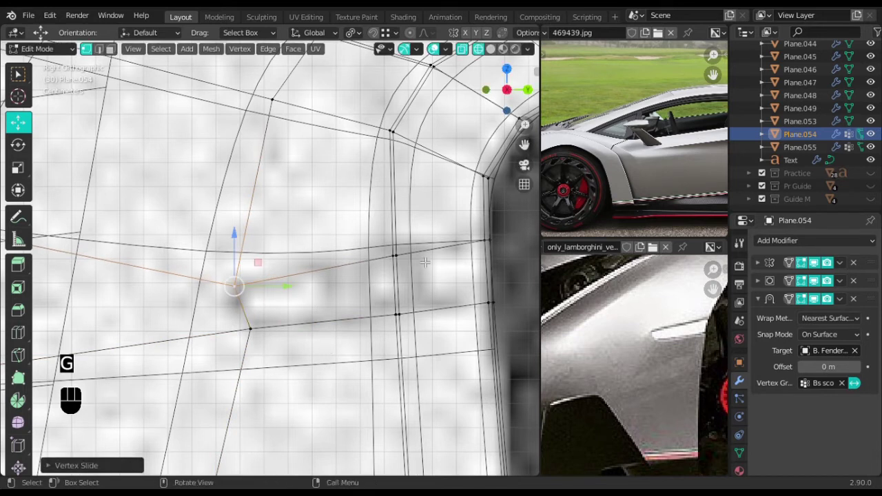
# Slide the middle vertex pair of the side marker's lower edge slightly upward along its loop.
pyautogui.scroll(-1, 425, 262)
pyautogui.scroll(2, 416, 315)
pyautogui.keyDown('shift'); pyautogui.moveTo(415, 314); pyautogui.dragTo(372, 316, button='middle'); pyautogui.keyUp('shift')
pyautogui.moveTo(354, 305); pyautogui.dragTo(418, 370)
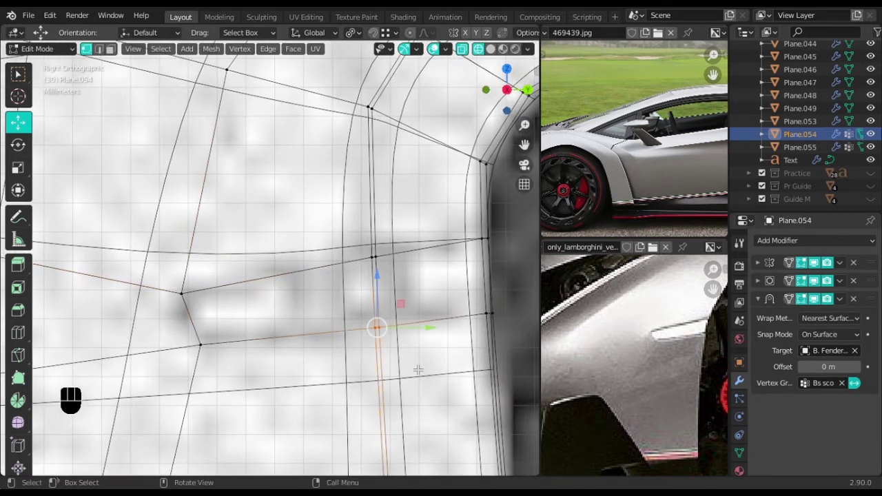
pyautogui.press('g')
pyautogui.press('g')
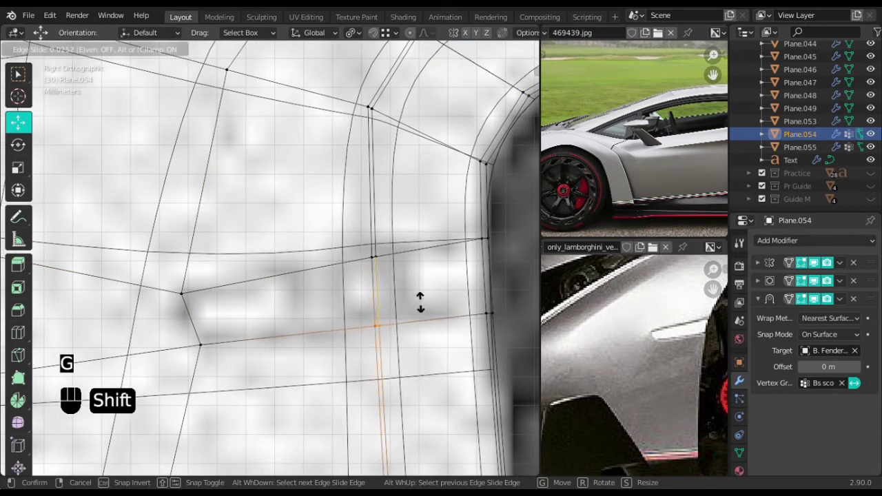
pyautogui.keyDown('shift'); pyautogui.click(421, 303); pyautogui.keyUp('shift')
pyautogui.scroll(-3, 425, 305)
pyautogui.scroll(3, 423, 326)
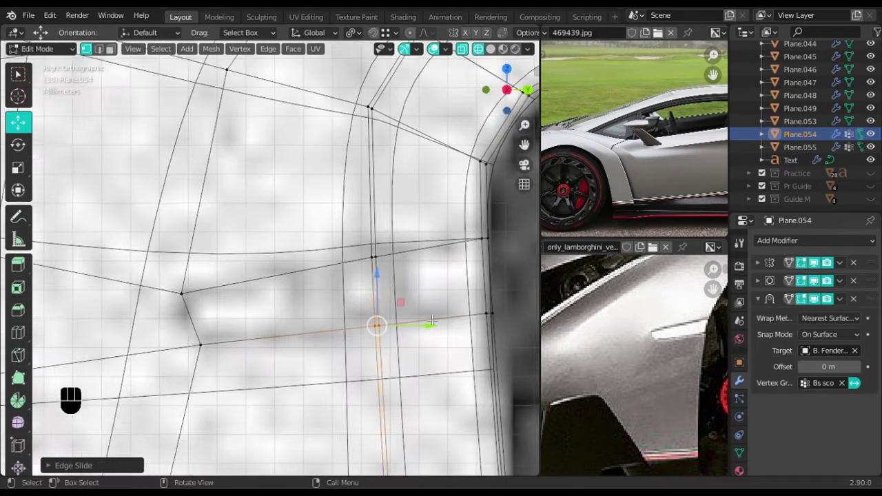
# Slide the wheel-arch vertex of the side marker's upper edge slightly upward to match the blueprint.
pyautogui.keyDown('shift'); pyautogui.moveTo(423, 326); pyautogui.dragTo(294, 358, button='middle'); pyautogui.keyUp('shift')
pyautogui.scroll(1, 415, 291)
pyautogui.click(372, 272)
pyautogui.press('g')
pyautogui.press('g')
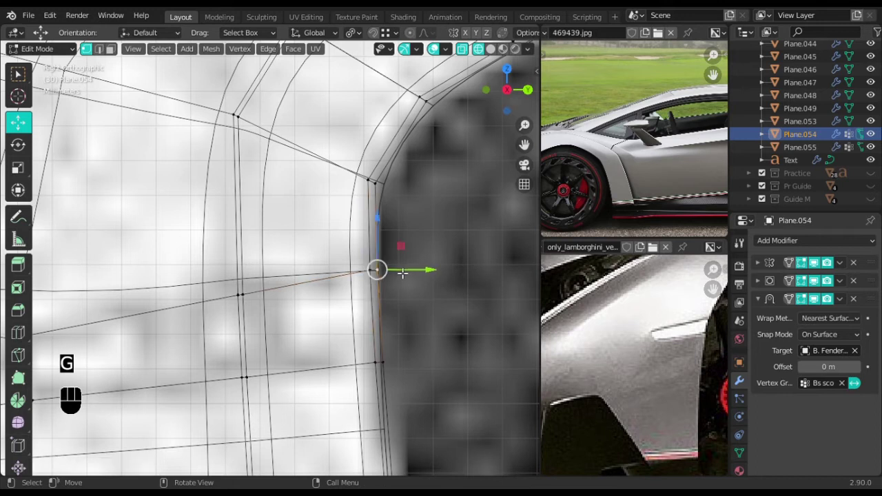
pyautogui.press('g')
pyautogui.keyDown('shift'); pyautogui.click(405, 255); pyautogui.keyUp('shift')
# Select the side marker's region between its opposite corners and extrude it inward from the fender surface.
pyautogui.scroll(-3, 419, 309)
pyautogui.keyDown('shift'); pyautogui.moveTo(378, 335); pyautogui.dragTo(323, 374, button='middle'); pyautogui.keyUp('shift')
pyautogui.scroll(-1, 443, 310)
pyautogui.scroll(-4, 324, 376)
pyautogui.press('KP_1')
pyautogui.keyDown('shift'); pyautogui.moveTo(384, 369); pyautogui.dragTo(408, 344, button='middle'); pyautogui.keyUp('shift')
pyautogui.moveTo(449, 288); pyautogui.dragTo(383, 342, button='middle')
pyautogui.scroll(3, 382, 341)
pyautogui.moveTo(362, 301); pyautogui.dragTo(383, 305, button='middle')
pyautogui.hotkey('shift', 'z')
pyautogui.moveTo(266, 286); pyautogui.dragTo(317, 279, button='middle')
pyautogui.keyDown('ctrl'); pyautogui.keyDown('shift'); pyautogui.click(220, 268); pyautogui.keyUp('shift'); pyautogui.keyUp('ctrl')
pyautogui.moveTo(380, 317); pyautogui.dragTo(305, 352, button='middle')
pyautogui.press('e')
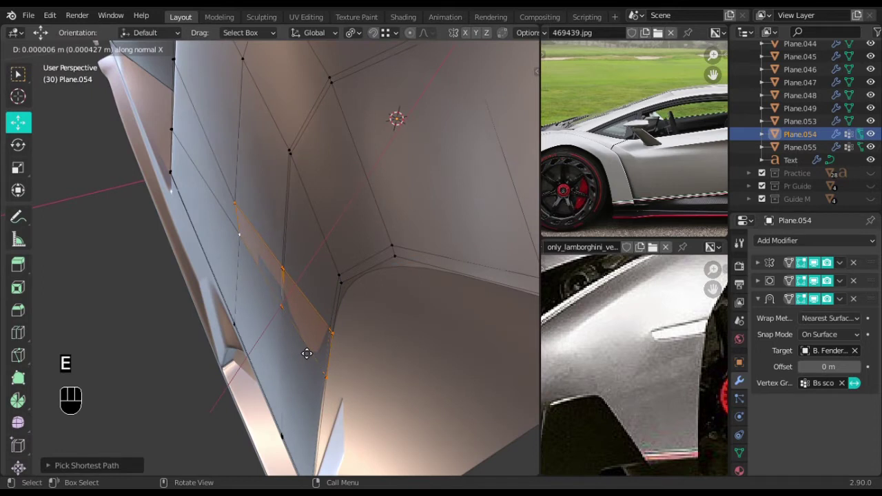
pyautogui.click(419, 359)
pyautogui.moveTo(395, 374); pyautogui.dragTo(402, 343, button='middle')
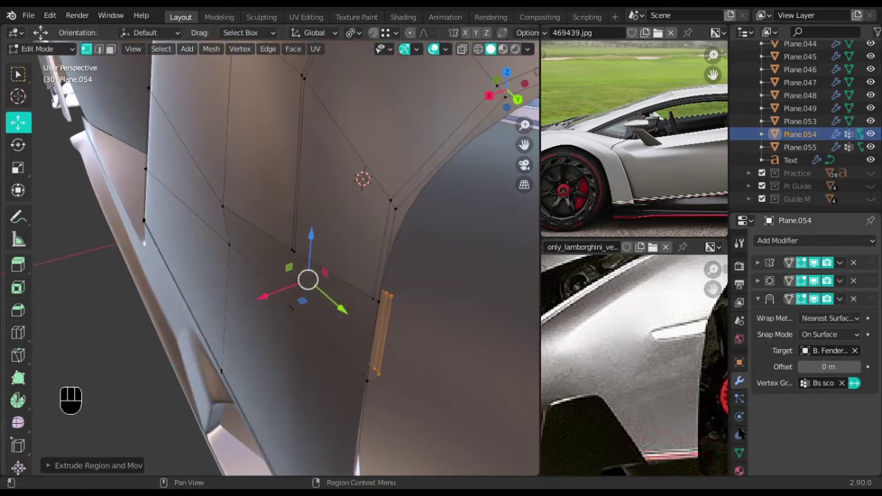
# Assign the extruded side marker vertices to the Bs scoop vertex group.
pyautogui.click(739, 453)
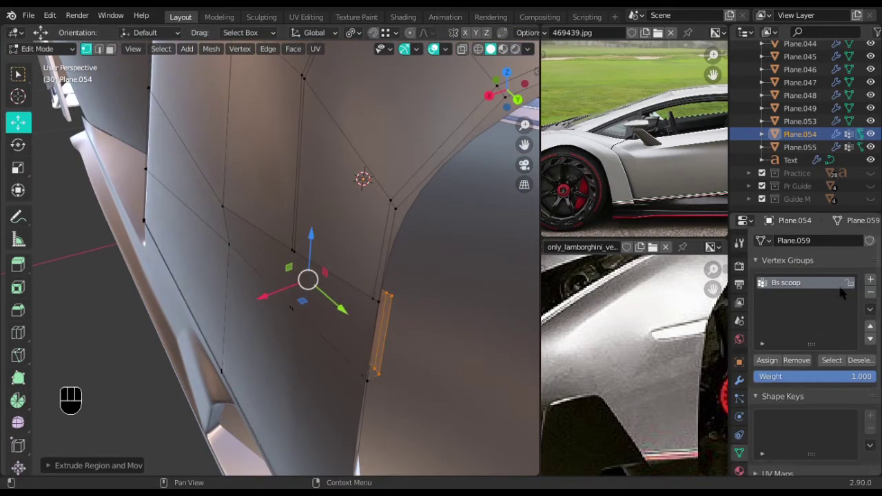
pyautogui.moveTo(180, 288); pyautogui.dragTo(148, 288, button='middle')
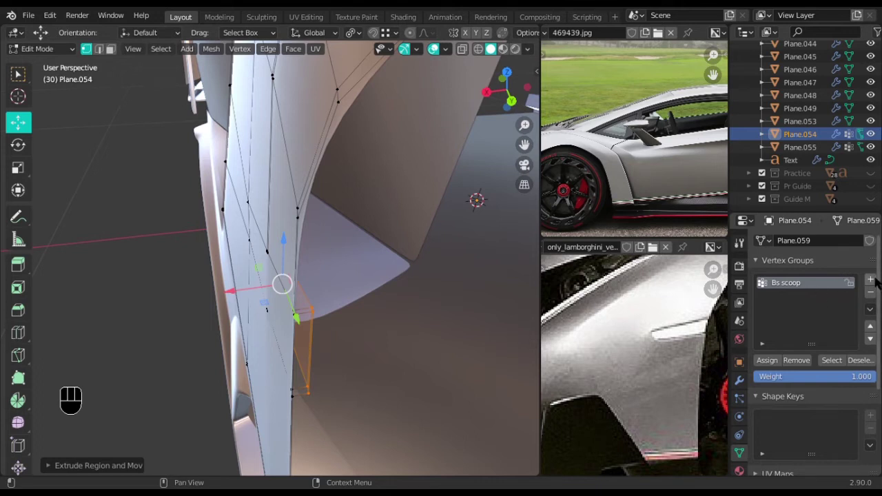
pyautogui.click(767, 364)
pyautogui.moveTo(296, 341); pyautogui.dragTo(399, 348, button='middle')
pyautogui.moveTo(448, 312); pyautogui.dragTo(342, 308, button='middle')
# Delete the extruded faces that close the marker recess on the wheel-arch side.
pyautogui.click(314, 270)
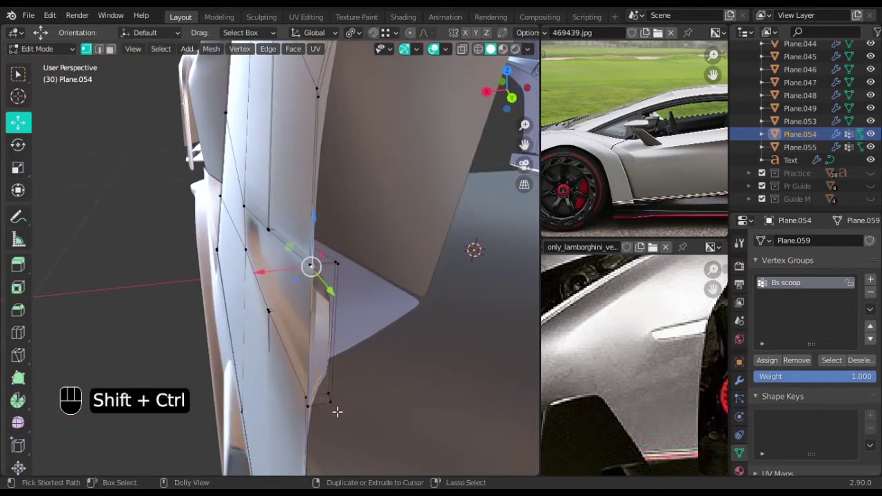
pyautogui.keyDown('ctrl'); pyautogui.keyDown('shift'); pyautogui.click(337, 412); pyautogui.keyUp('shift'); pyautogui.keyUp('ctrl')
pyautogui.press('x')
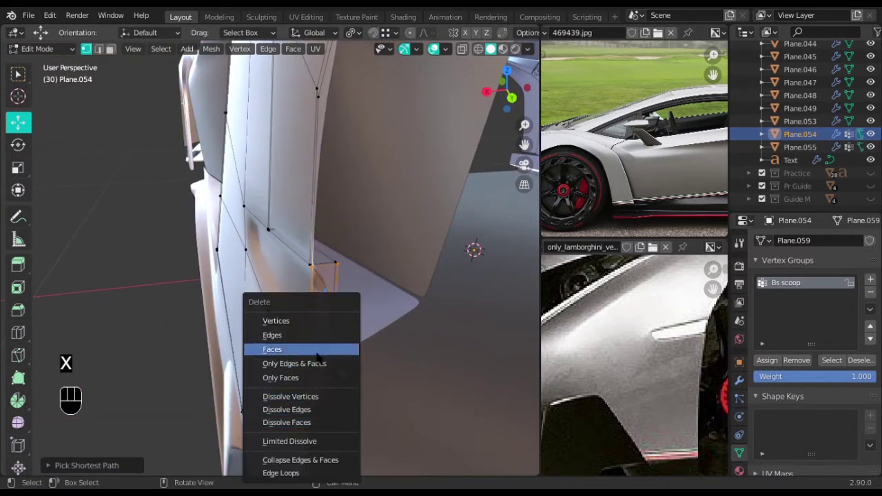
pyautogui.click(317, 352)
# Cut a supporting edge loop around the walls of the marker recess and slide it toward their edge.
pyautogui.moveTo(314, 370); pyautogui.dragTo(265, 301, button='middle')
pyautogui.hotkey('ctrl', 'r')
pyautogui.click(245, 295)
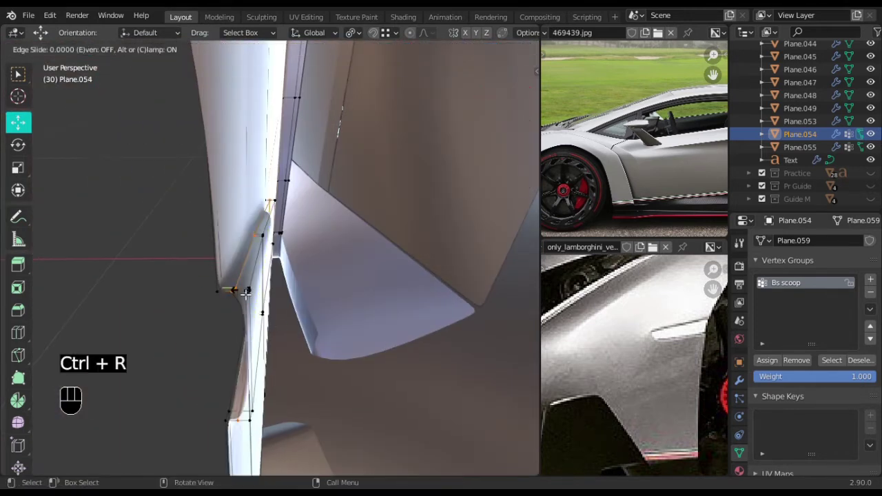
pyautogui.click(324, 320)
pyautogui.moveTo(324, 320); pyautogui.dragTo(328, 329, button='middle')
pyautogui.hotkey('ctrl', 'b')
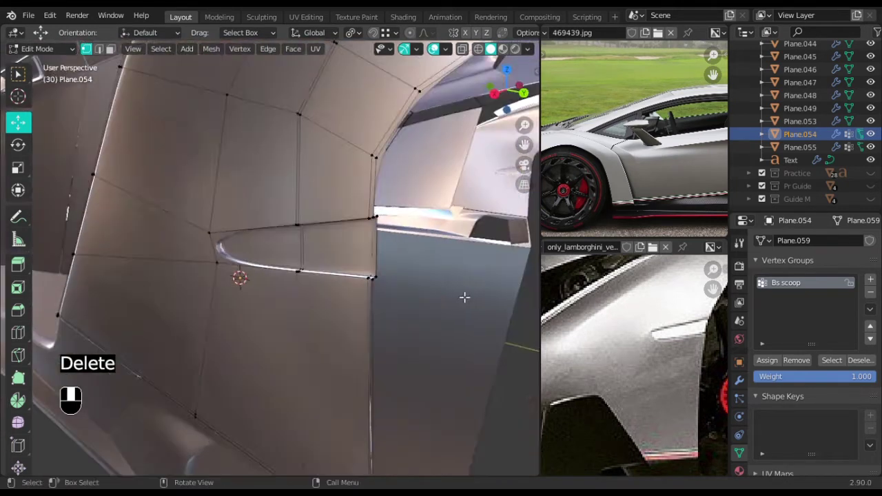
# Add a centred vertical loop cut through the front section of the side marker.
pyautogui.press('KP_3')
pyautogui.keyDown('shift'); pyautogui.moveTo(357, 312); pyautogui.dragTo(423, 314, button='middle'); pyautogui.keyUp('shift')
pyautogui.hotkey('shift', 'z')
pyautogui.moveTo(390, 328); pyautogui.dragTo(467, 308)
pyautogui.moveTo(400, 312); pyautogui.dragTo(382, 329, button='middle')
pyautogui.press('KP_3')
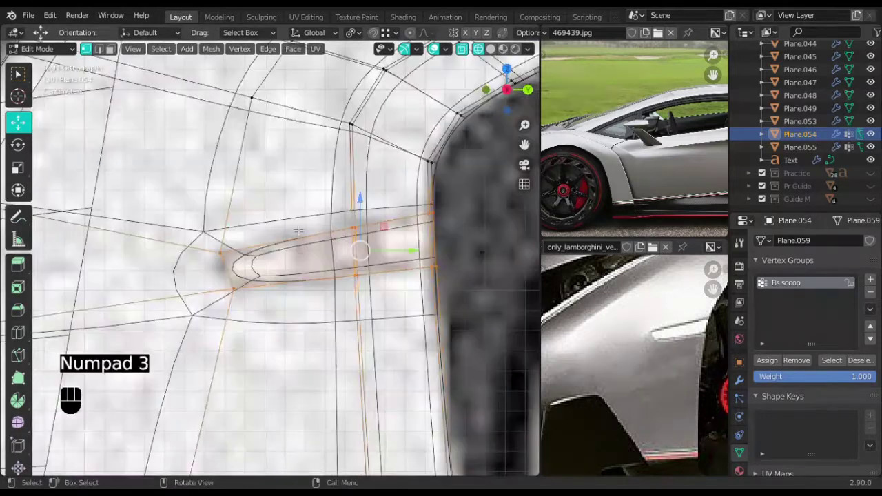
pyautogui.hotkey('ctrl', 'r')
pyautogui.click(281, 252)
pyautogui.rightClick(280, 259)
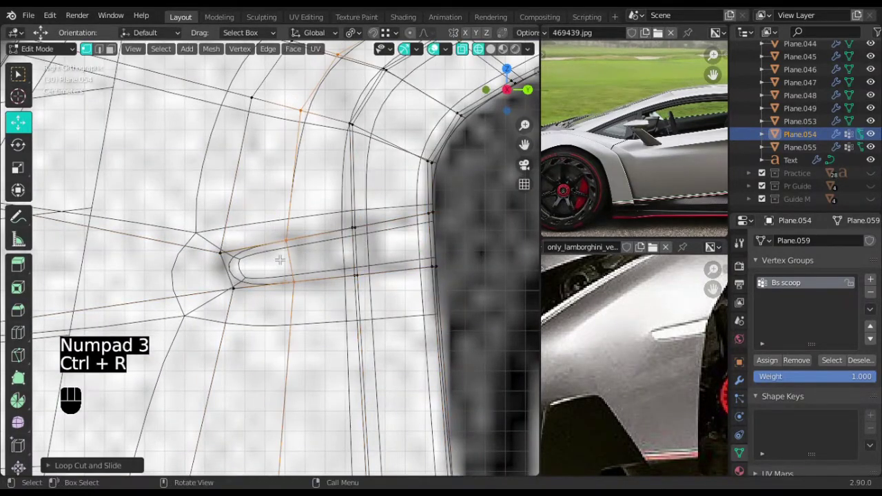
# Slide the new vertical loop forward, close to the side marker's front end.
pyautogui.hotkey('shift', 'z')
pyautogui.moveTo(315, 311)
pyautogui.mouseDown(button='middle')
pyautogui.moveTo(333, 331)
pyautogui.moveTo(321, 331)
pyautogui.mouseUp(button='middle')
pyautogui.press('g')
pyautogui.press('g')
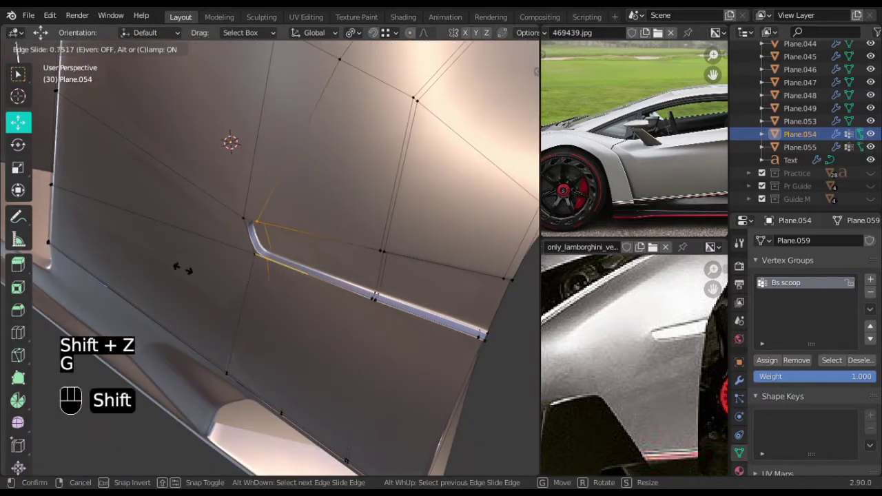
pyautogui.click(117, 263)
# Duplicate the marker recess geometry, move the copy outward along X, and assign it to the Bs scoop vertex group.
pyautogui.moveTo(225, 238); pyautogui.dragTo(303, 204, button='middle')
pyautogui.press('KP_3')
pyautogui.hotkey('shift', 'z')
pyautogui.moveTo(175, 209)
pyautogui.mouseDown()
pyautogui.moveTo(337, 324)
pyautogui.moveTo(465, 321)
pyautogui.mouseUp()
pyautogui.hotkey('shift', 'z')
pyautogui.moveTo(465, 321); pyautogui.dragTo(387, 356, button='middle')
pyautogui.hotkey('shift', 'd')
pyautogui.rightClick(389, 353)
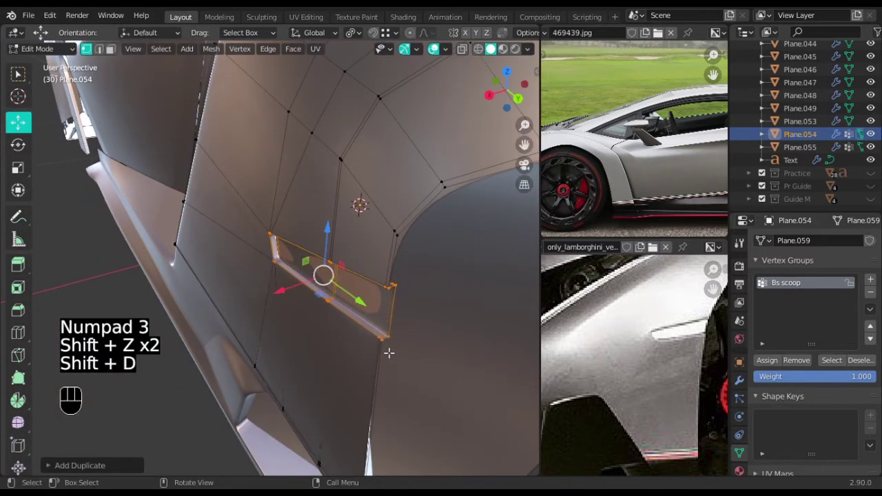
pyautogui.moveTo(281, 291); pyautogui.dragTo(179, 335)
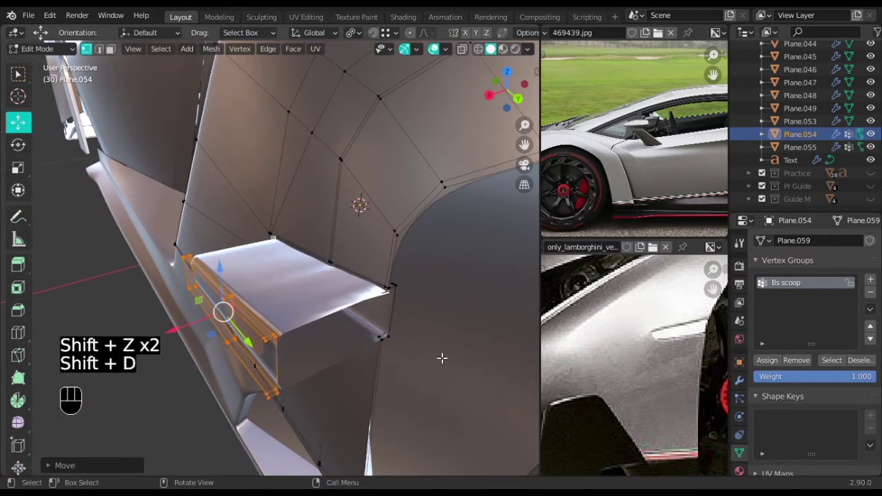
pyautogui.click(768, 361)
pyautogui.moveTo(286, 313); pyautogui.dragTo(358, 324, button='middle')
pyautogui.moveTo(379, 263); pyautogui.dragTo(435, 361, button='middle')
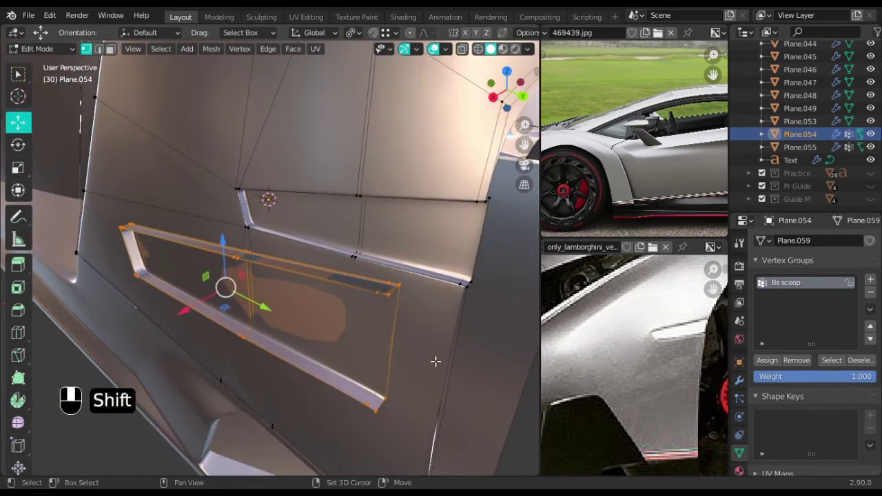
# Fill the open wheel-arch end and the outer side of the copied marker with faces.
pyautogui.click(390, 298)
pyautogui.moveTo(392, 380); pyautogui.dragTo(424, 357, button='middle')
pyautogui.click(476, 217)
pyautogui.scroll(-3, 463, 324)
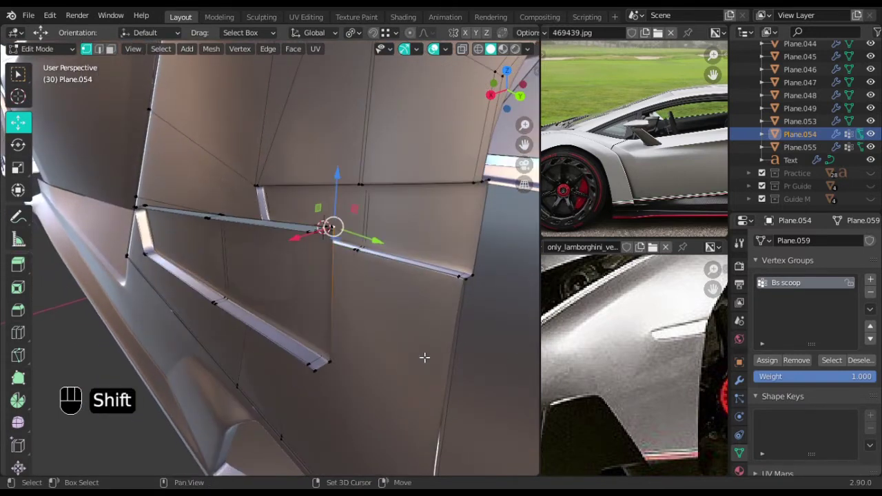
pyautogui.moveTo(354, 379); pyautogui.dragTo(382, 381, button='middle')
pyautogui.press('f')
pyautogui.press('f')
pyautogui.press('f')
pyautogui.press('f')
pyautogui.press('f')
pyautogui.press('f')
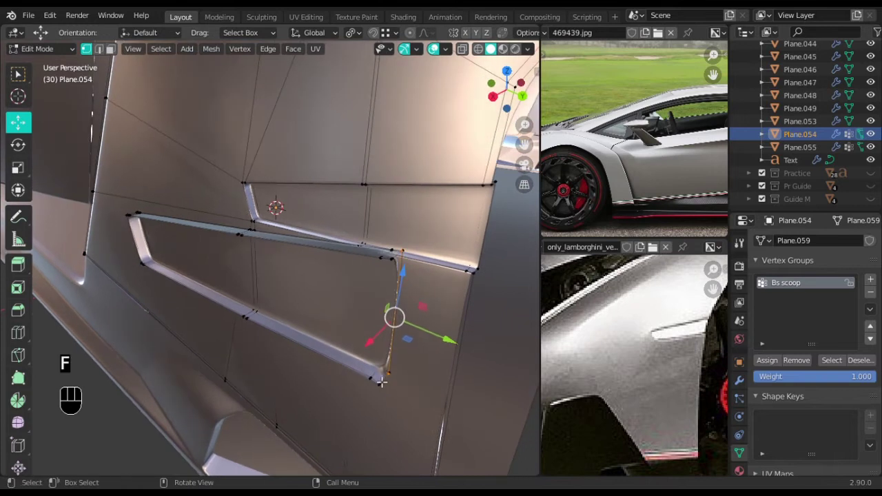
pyautogui.press('f')
pyautogui.press('f')
pyautogui.press('f')
pyautogui.press('f')
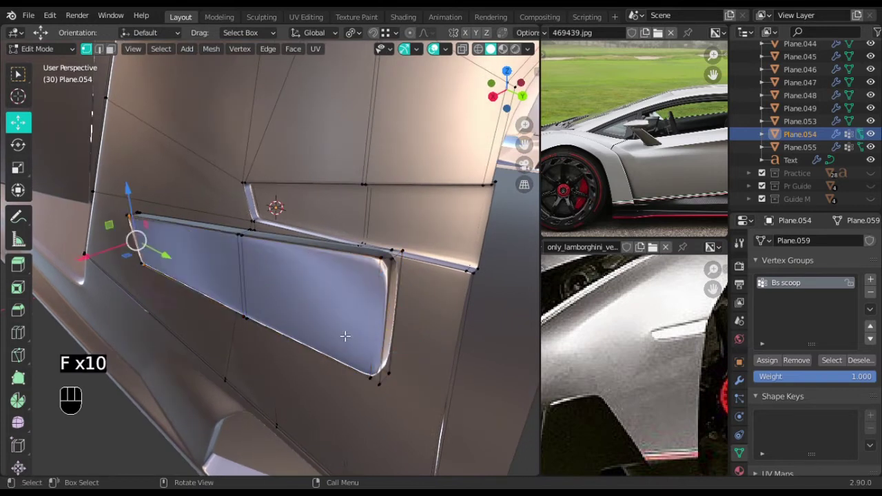
# Add a supporting edge loop near the wheel-arch end of the copied marker piece.
pyautogui.moveTo(343, 336)
pyautogui.mouseDown(button='middle')
pyautogui.moveTo(455, 315)
pyautogui.moveTo(335, 332)
pyautogui.mouseUp(button='middle')
pyautogui.moveTo(355, 294)
pyautogui.mouseDown(button='middle')
pyautogui.moveTo(446, 281)
pyautogui.moveTo(367, 286)
pyautogui.mouseUp(button='middle')
pyautogui.moveTo(367, 286); pyautogui.dragTo(427, 298)
pyautogui.scroll(2, 427, 297)
pyautogui.moveTo(455, 276); pyautogui.dragTo(413, 272, button='middle')
pyautogui.moveTo(475, 241)
pyautogui.keyDown('shift'); pyautogui.mouseDown(button='middle')
pyautogui.moveTo(459, 238)
pyautogui.moveTo(461, 246)
pyautogui.mouseUp(button='middle'); pyautogui.keyUp('shift')
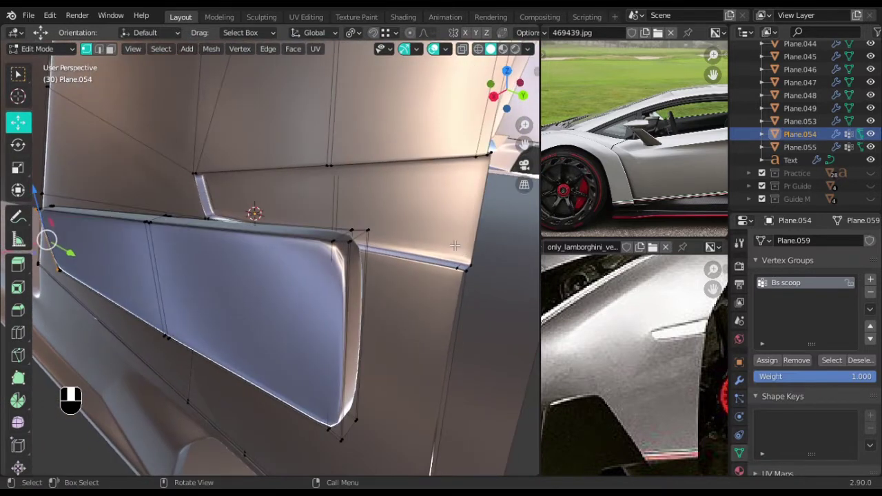
pyautogui.scroll(2, 431, 257)
pyautogui.hotkey('ctrl', 'r')
pyautogui.click(460, 224)
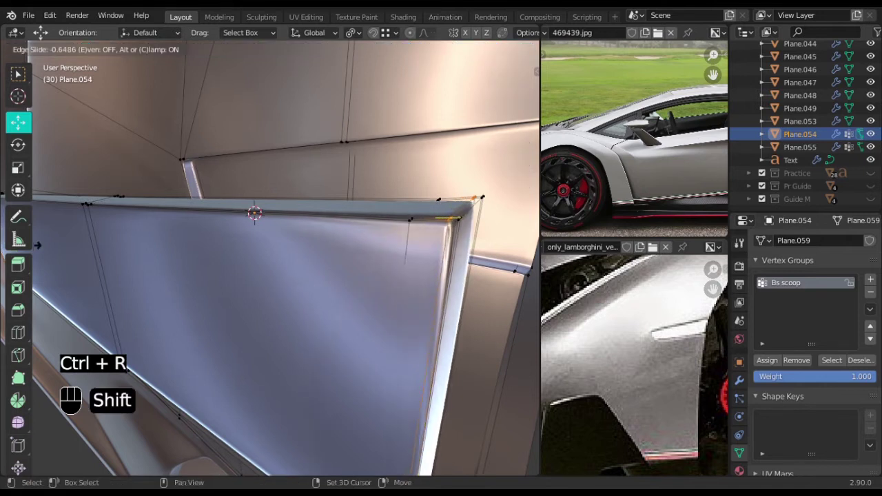
pyautogui.click(71, 260)
pyautogui.scroll(-4, 260, 279)
pyautogui.moveTo(260, 280); pyautogui.dragTo(366, 288, button='middle')
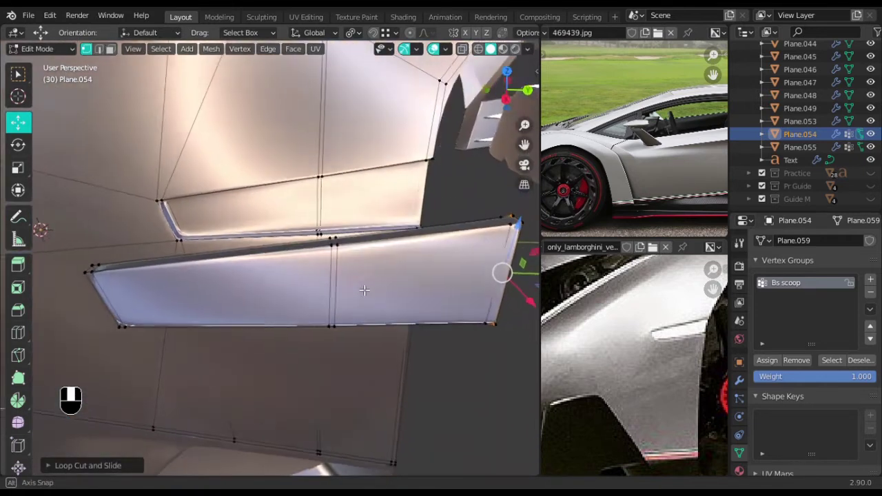
# Duplicate the entire floating marker piece and move the new copy farther outward.
pyautogui.scroll(-2, 366, 286)
pyautogui.moveTo(294, 264); pyautogui.dragTo(353, 269, button='middle')
pyautogui.scroll(1, 182, 273)
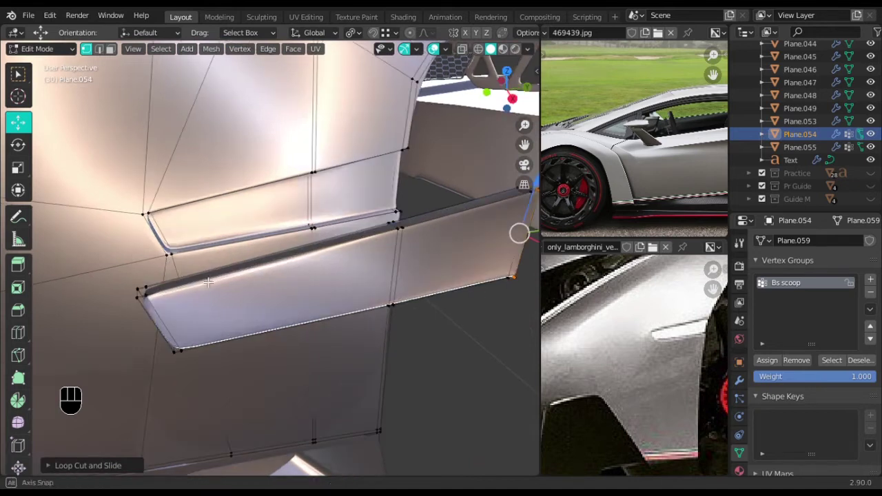
pyautogui.moveTo(137, 295); pyautogui.dragTo(154, 286, button='middle')
pyautogui.click(162, 285)
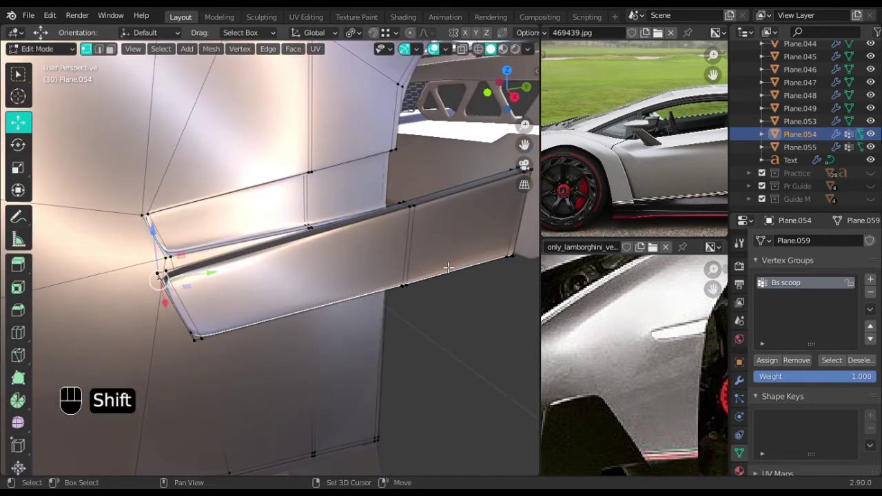
pyautogui.keyDown('shift'); pyautogui.moveTo(443, 270); pyautogui.dragTo(207, 292, button='middle'); pyautogui.keyUp('shift')
pyautogui.moveTo(355, 329); pyautogui.dragTo(310, 323, button='middle')
pyautogui.scroll(2, 227, 305)
pyautogui.keyDown('shift'); pyautogui.moveTo(231, 305); pyautogui.dragTo(341, 304, button='middle'); pyautogui.keyUp('shift')
pyautogui.scroll(4, 283, 321)
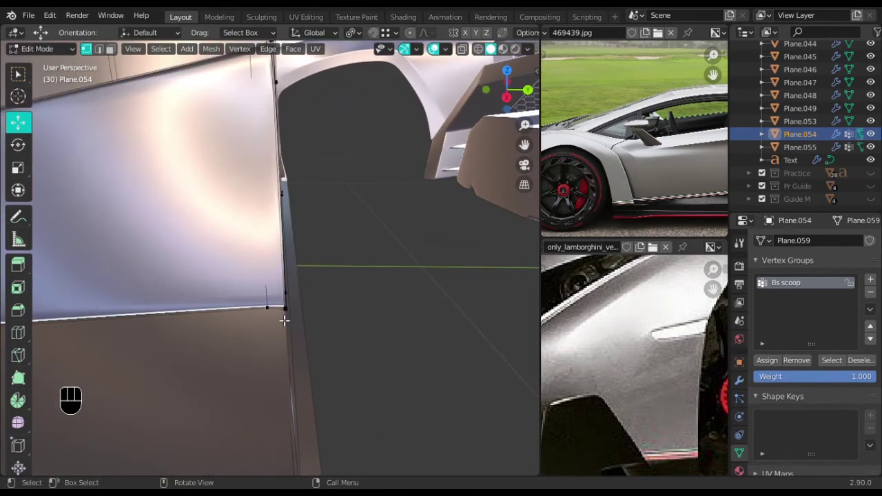
pyautogui.keyDown('ctrl'); pyautogui.keyDown('shift'); pyautogui.click(287, 313); pyautogui.keyUp('shift'); pyautogui.keyUp('ctrl')
pyautogui.scroll(-4, 329, 338)
pyautogui.moveTo(323, 327); pyautogui.dragTo(430, 259, button='middle')
pyautogui.scroll(-2, 399, 157)
pyautogui.press('l')
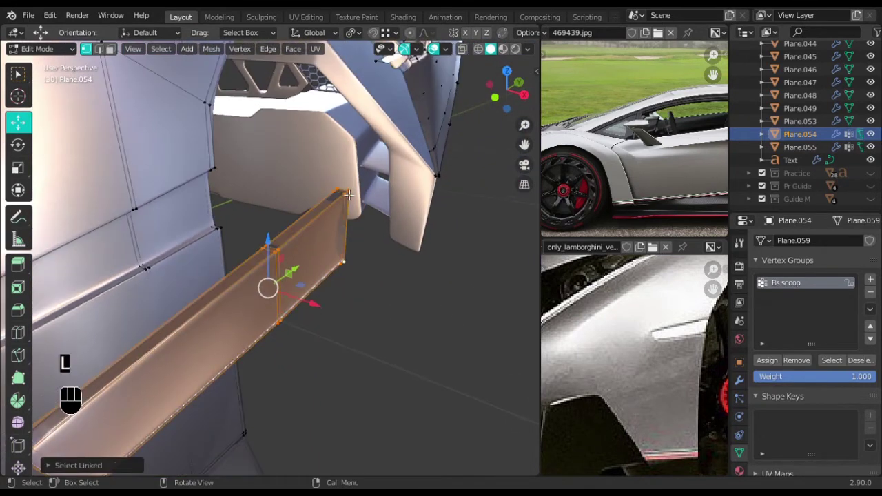
pyautogui.scroll(-1, 345, 245)
pyautogui.hotkey('shift', 'd')
pyautogui.moveTo(305, 293); pyautogui.dragTo(345, 333)
# Try to scale the new marker copy down along the global X axis.
pyautogui.press('s')
pyautogui.press('x')
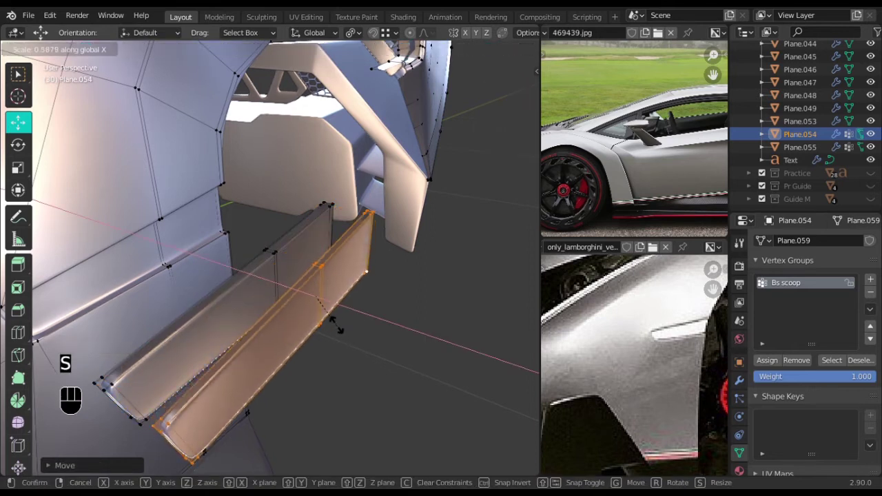
pyautogui.click(374, 374)
pyautogui.moveTo(381, 376); pyautogui.dragTo(364, 365, button='middle')
pyautogui.hotkey('ctrl', 'z')
# Scale the new marker copy down uniformly and move it along X back into the larger marker piece.
pyautogui.press('s')
pyautogui.click(398, 372)
pyautogui.press('g')
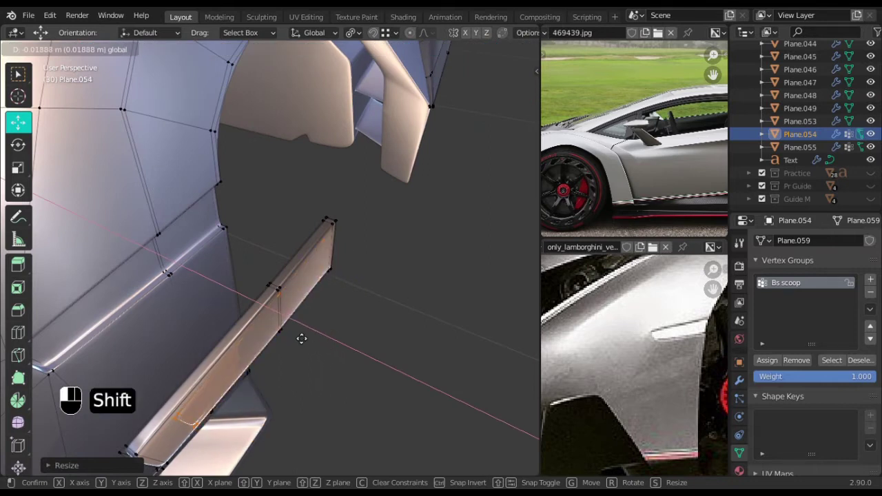
pyautogui.keyDown('shift'); pyautogui.moveTo(293, 337); pyautogui.dragTo(294, 338); pyautogui.keyUp('shift')
# Pull the smaller marker copy outward again and make it thinner along the global X axis.
pyautogui.moveTo(298, 338); pyautogui.dragTo(347, 336, button='middle')
pyautogui.moveTo(343, 319); pyautogui.dragTo(378, 335)
pyautogui.press('s')
pyautogui.press('x')
pyautogui.click(378, 356)
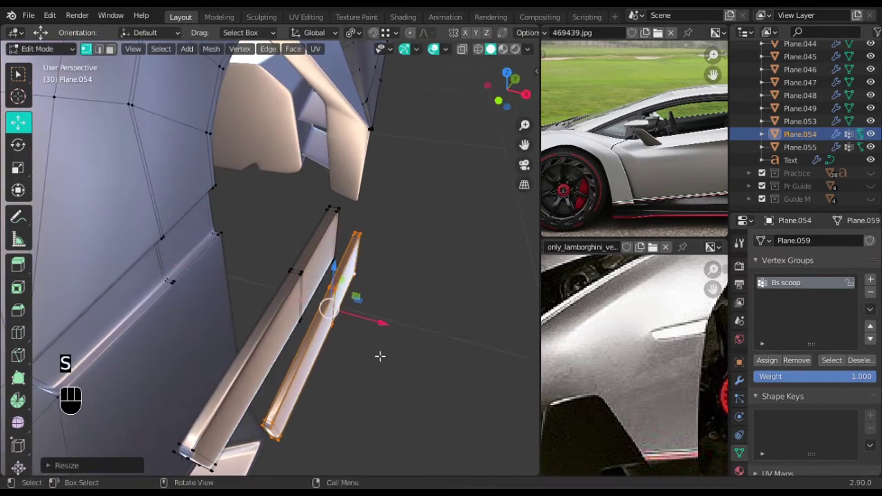
# Rotate the smaller marker copy slightly about the Z axis and move it back inside the larger piece.
pyautogui.moveTo(380, 356); pyautogui.dragTo(390, 356, button='middle')
pyautogui.press('r')
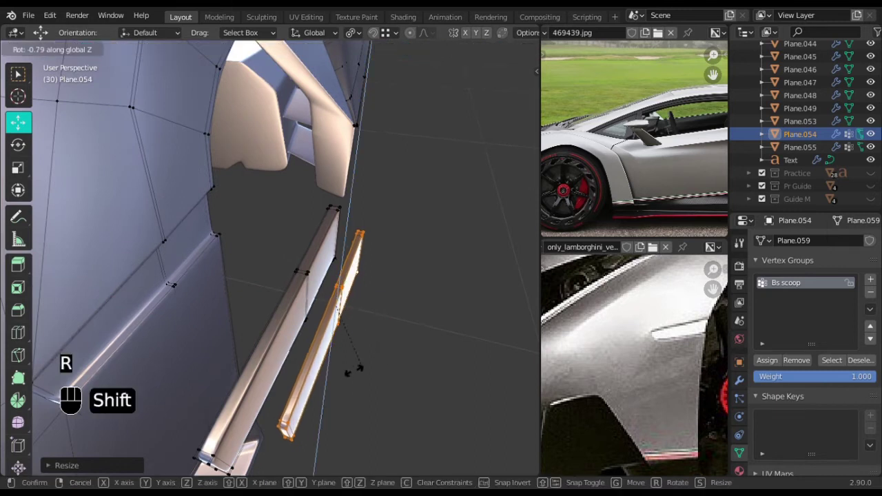
pyautogui.click(354, 378)
pyautogui.moveTo(381, 323); pyautogui.dragTo(293, 307)
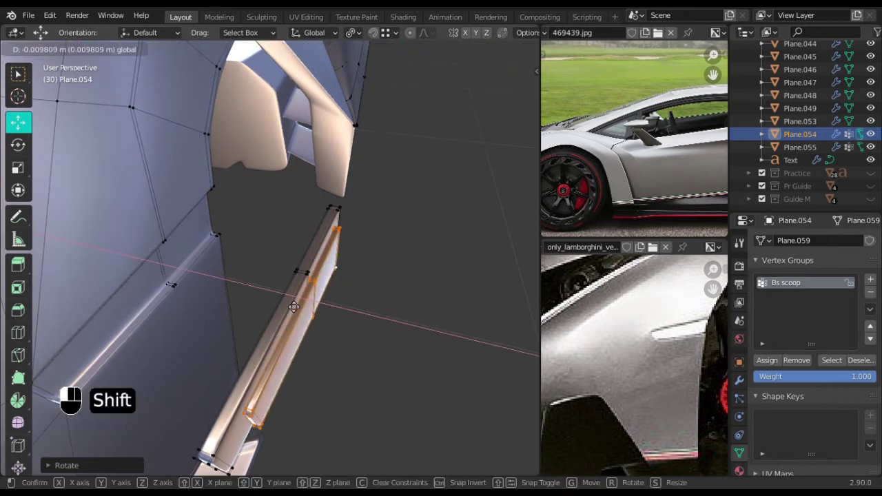
pyautogui.keyDown('shift'); pyautogui.moveTo(198, 303); pyautogui.dragTo(196, 304); pyautogui.keyUp('shift')
# Select both marker pieces without the surrounding body vertices and move them inward along X into the fender recess.
pyautogui.hotkey('shift', 'z')
pyautogui.moveTo(331, 334); pyautogui.dragTo(482, 165, button='middle')
pyautogui.moveTo(478, 164); pyautogui.dragTo(251, 471)
pyautogui.hotkey('shift', 'z')
pyautogui.moveTo(404, 387); pyautogui.dragTo(392, 381, button='middle')
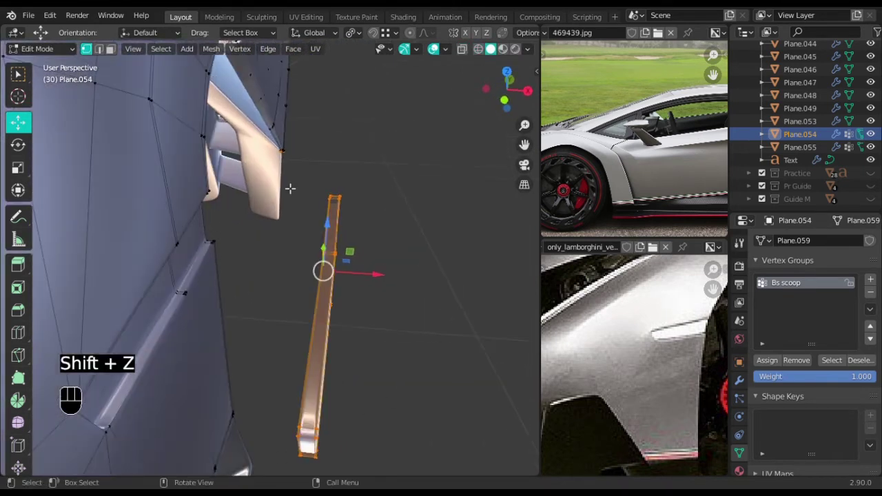
pyautogui.hotkey('shift', 'z')
pyautogui.keyDown('ctrl'); pyautogui.moveTo(300, 124); pyautogui.dragTo(245, 195); pyautogui.keyUp('ctrl')
pyautogui.hotkey('shift', 'z')
pyautogui.moveTo(381, 293); pyautogui.dragTo(267, 297)
pyautogui.moveTo(269, 298); pyautogui.dragTo(123, 396, button='middle')
# Nudge the marker piece inward along X so it sits within the fender recess, and deselect it.
pyautogui.moveTo(330, 340); pyautogui.dragTo(159, 283, button='middle')
pyautogui.hotkey('shift', 'n')
pyautogui.hotkey('ctrl', 'z')
pyautogui.moveTo(175, 267); pyautogui.dragTo(167, 270)
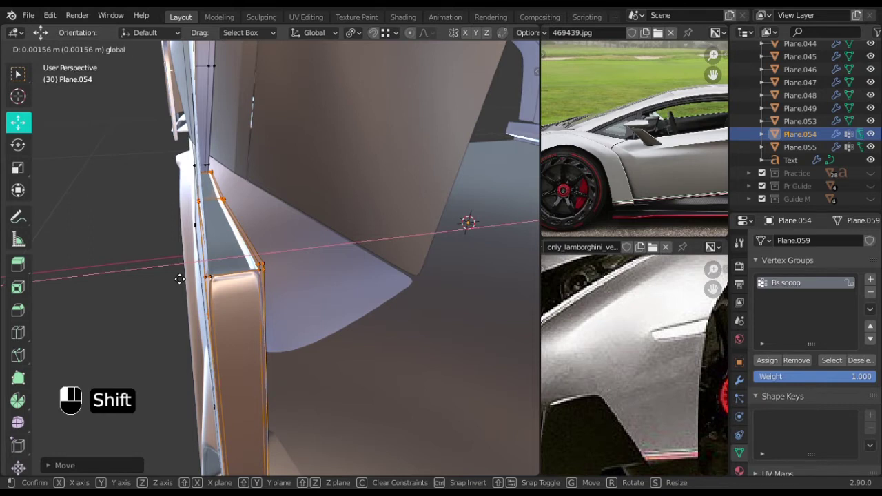
pyautogui.keyDown('shift'); pyautogui.moveTo(180, 279); pyautogui.dragTo(181, 279); pyautogui.keyUp('shift')
pyautogui.moveTo(189, 281); pyautogui.dragTo(372, 317, button='middle')
pyautogui.scroll(-6, 372, 317)
pyautogui.moveTo(376, 386); pyautogui.dragTo(406, 320, button='middle')
pyautogui.click(380, 372)
pyautogui.scroll(-4, 381, 372)
# In the right wireframe view, edge-slide the inner crossing vertices by the wheel arch toward the second marker's upper outline in the reference.
pyautogui.press('Tab')
pyautogui.moveTo(464, 305)
pyautogui.keyDown('shift'); pyautogui.mouseDown(button='middle')
pyautogui.moveTo(361, 334)
pyautogui.moveTo(331, 360)
pyautogui.moveTo(324, 305)
pyautogui.moveTo(310, 324)
pyautogui.moveTo(352, 299)
pyautogui.mouseUp(button='middle'); pyautogui.keyUp('shift')
pyautogui.scroll(2, 359, 334)
pyautogui.press('KP_3')
pyautogui.press('Tab')
pyautogui.hotkey('shift', 'z')
pyautogui.scroll(4, 331, 286)
pyautogui.keyDown('shift'); pyautogui.moveTo(241, 194); pyautogui.dragTo(249, 306, button='middle'); pyautogui.keyUp('shift')
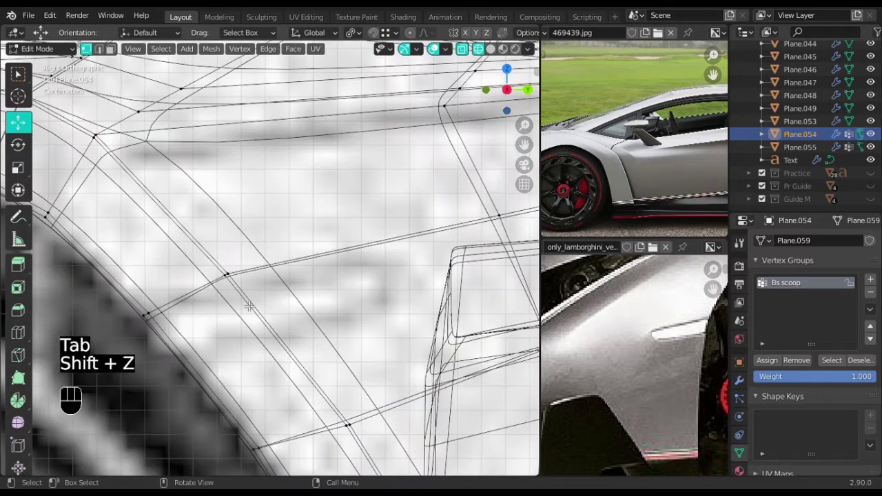
pyautogui.press('g')
pyautogui.press('g')
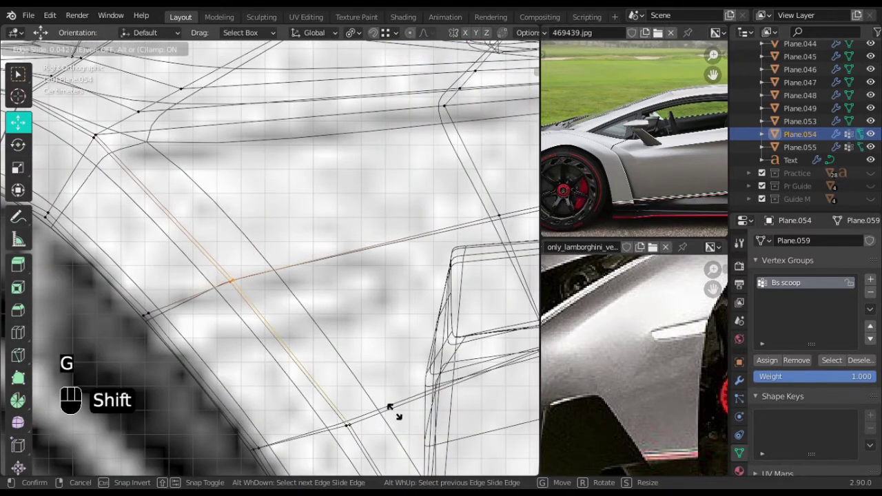
pyautogui.click(440, 470)
# Vertex-slide one of the crossing vertices and the matching wheel arch rim vertex to straighten the marker's upper edge.
pyautogui.scroll(3, 167, 352)
pyautogui.keyDown('shift'); pyautogui.moveTo(193, 338); pyautogui.dragTo(219, 335, button='middle'); pyautogui.keyUp('shift')
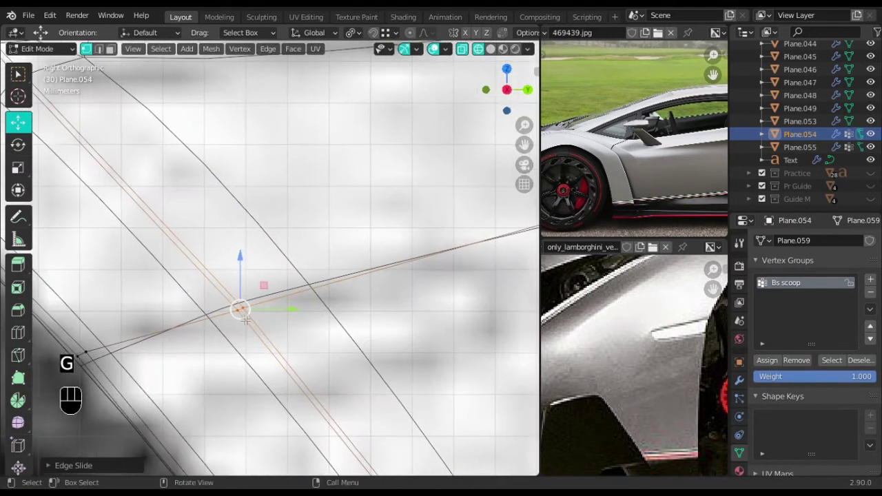
pyautogui.click(239, 314)
pyautogui.press('g')
pyautogui.press('g')
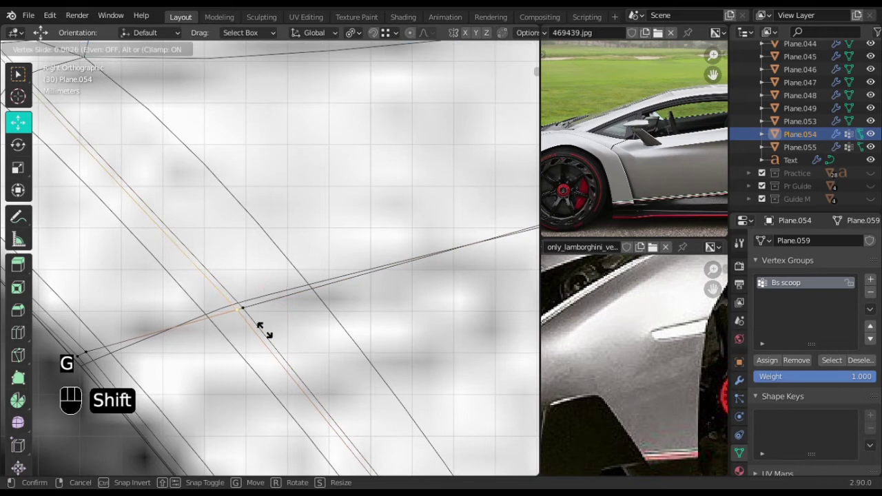
pyautogui.keyDown('shift'); pyautogui.click(266, 332); pyautogui.keyUp('shift')
pyautogui.keyDown('shift'); pyautogui.moveTo(79, 375); pyautogui.dragTo(197, 322, button='middle'); pyautogui.keyUp('shift')
pyautogui.click(197, 312)
pyautogui.press('g')
pyautogui.press('g')
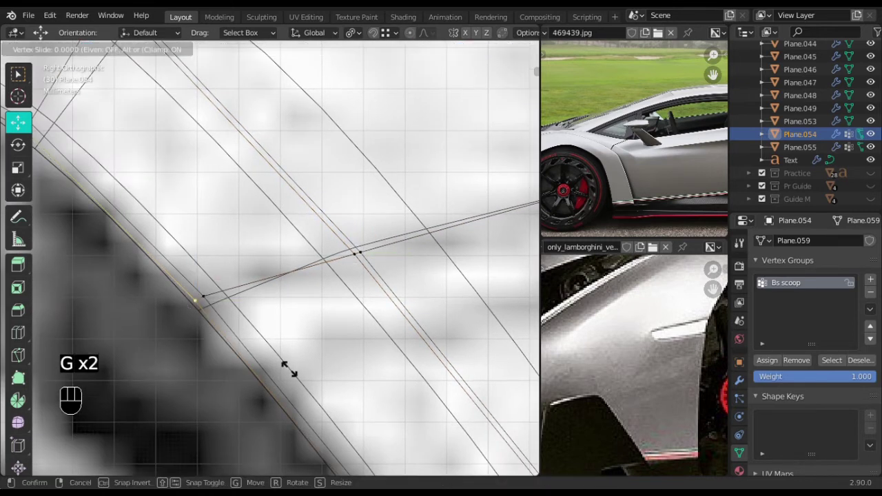
pyautogui.click(268, 351)
# Add a loop cut from the wheel arch across the fender along the marker's lower outline.
pyautogui.scroll(-4, 269, 354)
pyautogui.keyDown('shift'); pyautogui.moveTo(458, 318); pyautogui.dragTo(284, 326, button='middle'); pyautogui.keyUp('shift')
pyautogui.scroll(-5, 284, 326)
pyautogui.scroll(2, 287, 324)
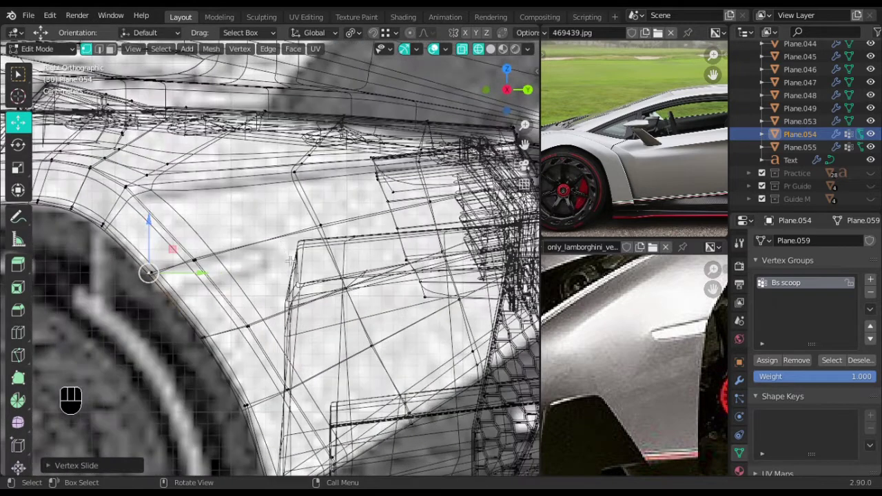
pyautogui.scroll(1, 290, 260)
pyautogui.scroll(1, 217, 260)
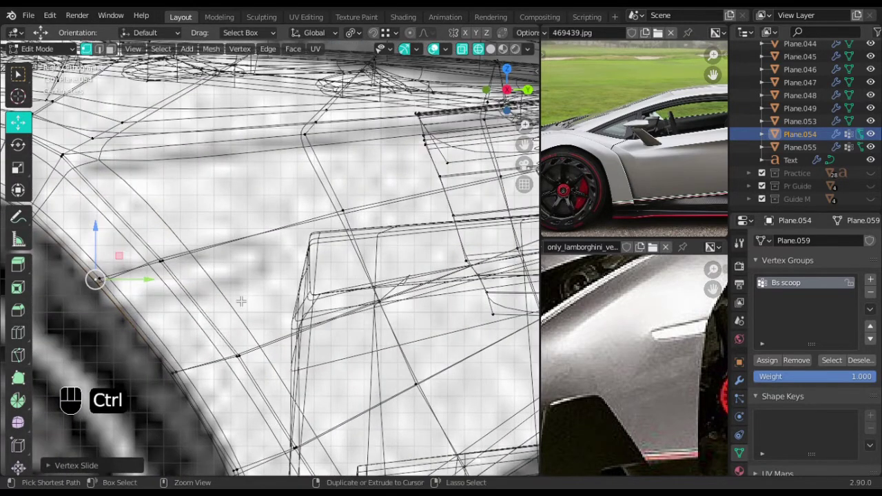
pyautogui.hotkey('ctrl', 'r')
pyautogui.click(178, 308)
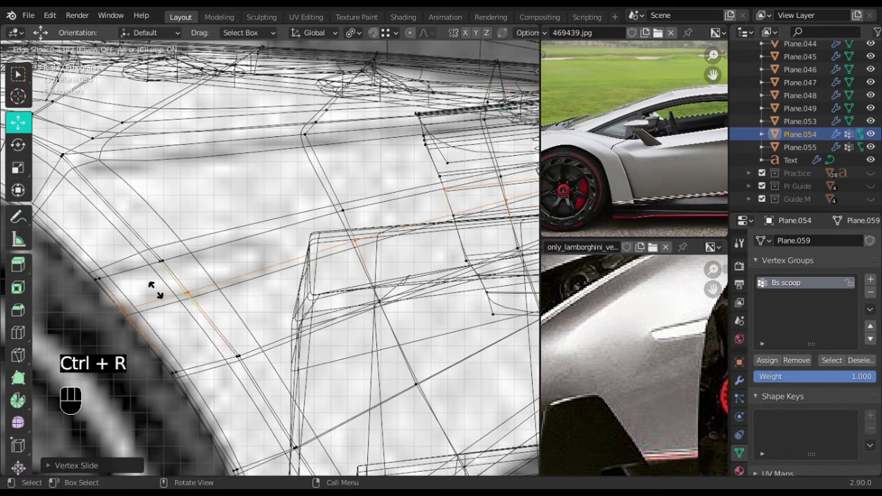
pyautogui.keyDown('shift'); pyautogui.click(165, 315); pyautogui.keyUp('shift')
# Slide the new loop's vertices at the wheel arch rim down along the rim edge.
pyautogui.scroll(1, 230, 317)
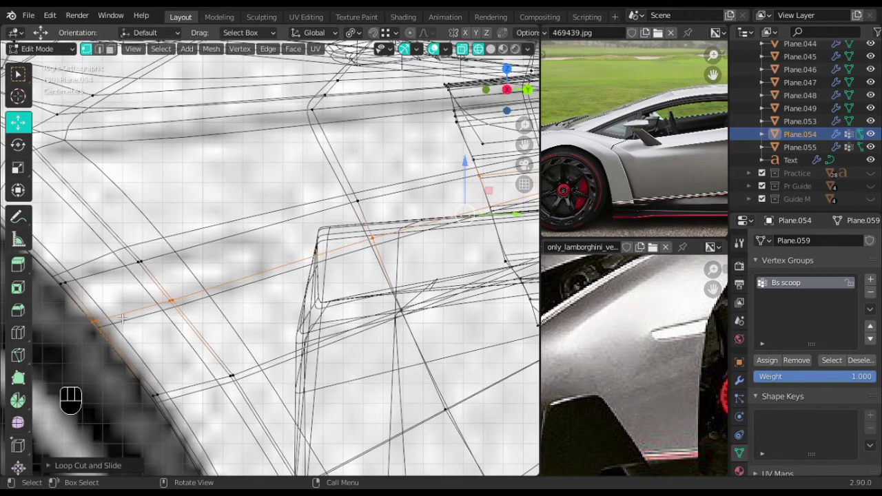
pyautogui.moveTo(77, 308); pyautogui.dragTo(109, 331)
pyautogui.press('g')
pyautogui.press('g')
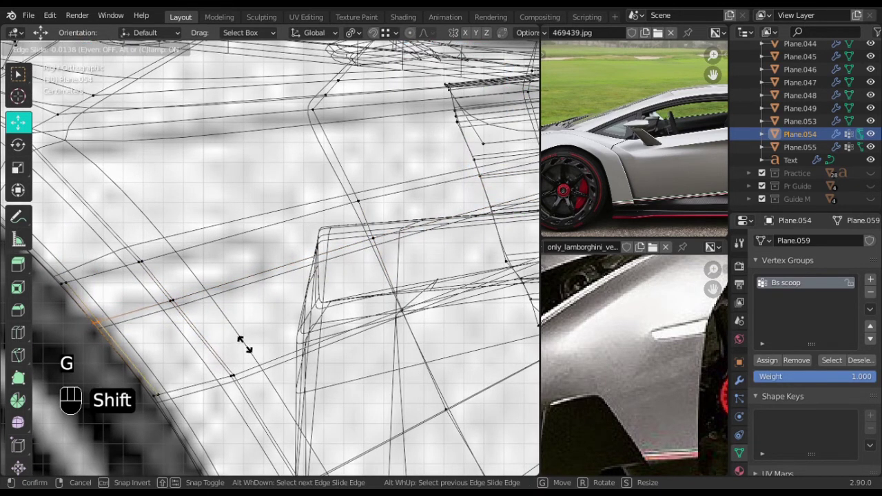
pyautogui.keyDown('shift'); pyautogui.click(246, 374); pyautogui.keyUp('shift')
# Add a centred loop cut down the fender, crossing the marker's upper and lower edges at its inner end.
pyautogui.scroll(-1, 272, 276)
pyautogui.hotkey('ctrl', 'r')
pyautogui.click(270, 271)
pyautogui.click(270, 271)
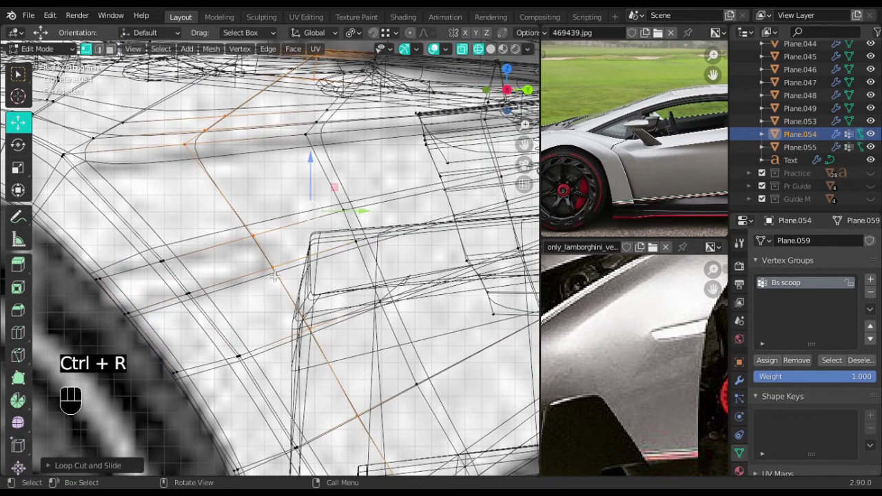
# Vertex-slide the new loop's upper and lower corner vertices along the marker edges to match its end in the reference.
pyautogui.scroll(2, 269, 258)
pyautogui.click(251, 231)
pyautogui.press('g')
pyautogui.press('g')
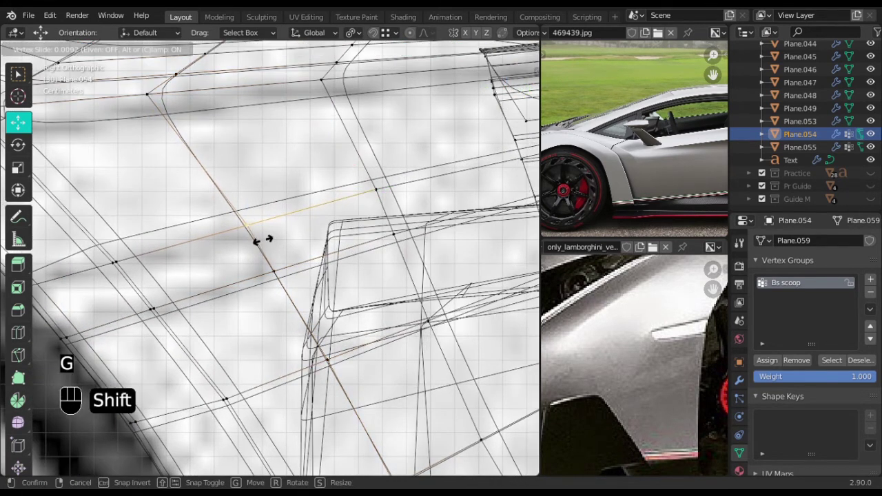
pyautogui.click(321, 220)
pyautogui.click(284, 282)
pyautogui.press('g')
pyautogui.press('g')
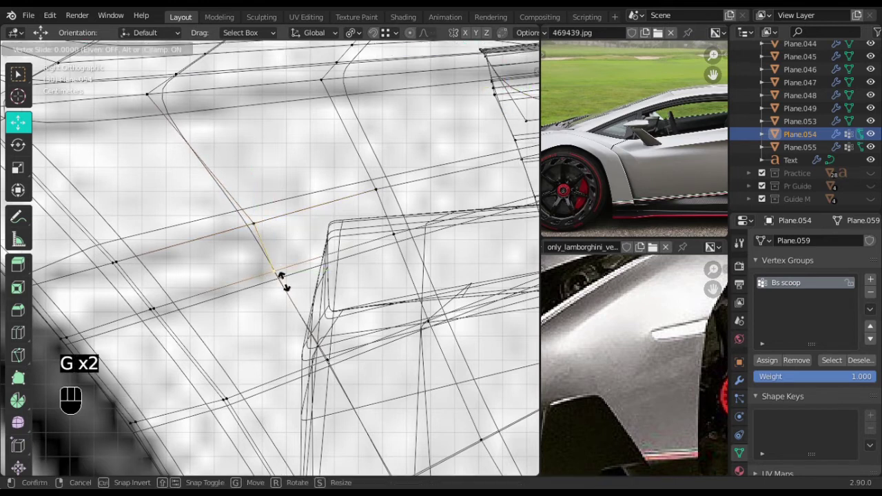
pyautogui.click(270, 280)
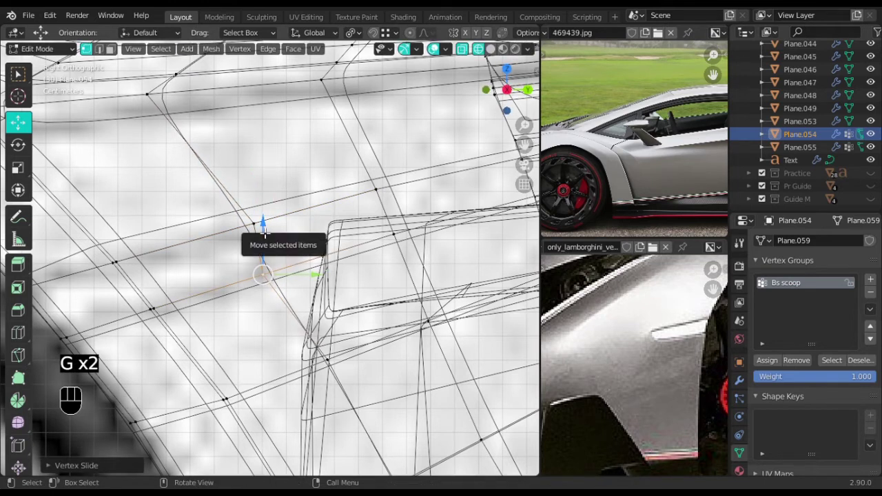
# Slide the marker's upper-edge vertices near the wheel arch and at its inner end slightly down toward the reference outline.
pyautogui.keyDown('shift'); pyautogui.moveTo(284, 252); pyautogui.dragTo(350, 238, button='middle'); pyautogui.keyUp('shift')
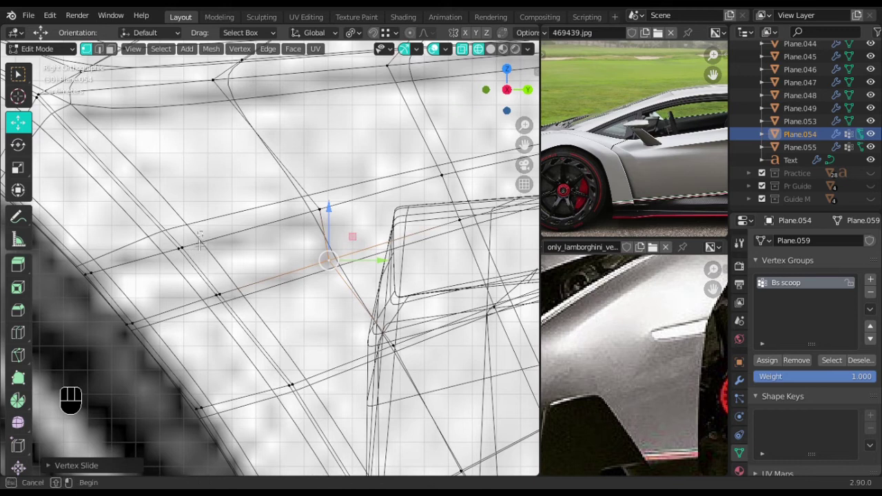
pyautogui.moveTo(199, 238); pyautogui.dragTo(165, 261)
pyautogui.press('g')
pyautogui.press('g')
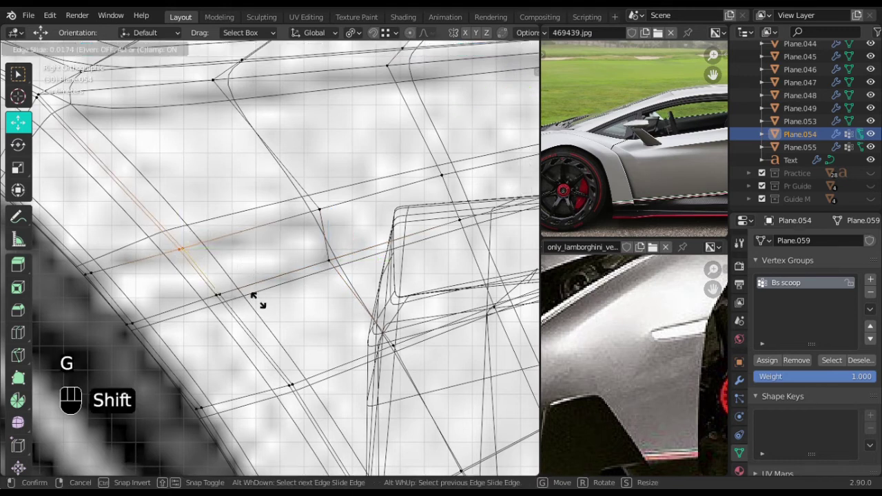
pyautogui.click(267, 321)
pyautogui.click(322, 208)
pyautogui.press('g')
pyautogui.press('g')
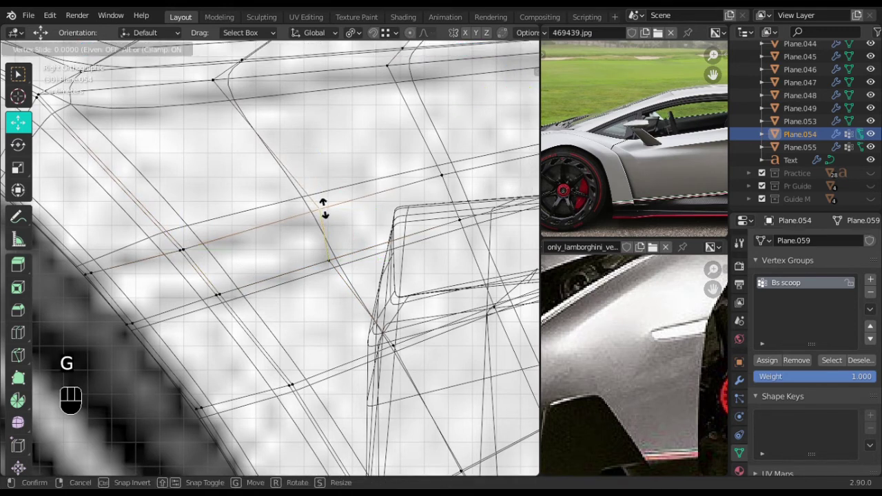
pyautogui.keyDown('shift'); pyautogui.click(348, 287); pyautogui.keyUp('shift')
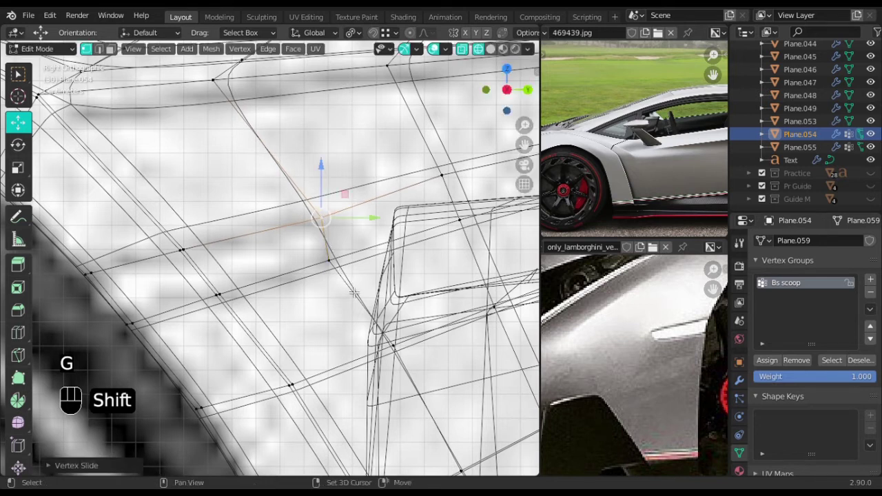
# Extrude the marker faces beside the wheel arch, move them inward into the fender, and assign them to the Bs scoop vertex group.
pyautogui.scroll(1, 259, 310)
pyautogui.keyDown('shift'); pyautogui.moveTo(259, 310); pyautogui.dragTo(382, 292, button='middle'); pyautogui.keyUp('shift')
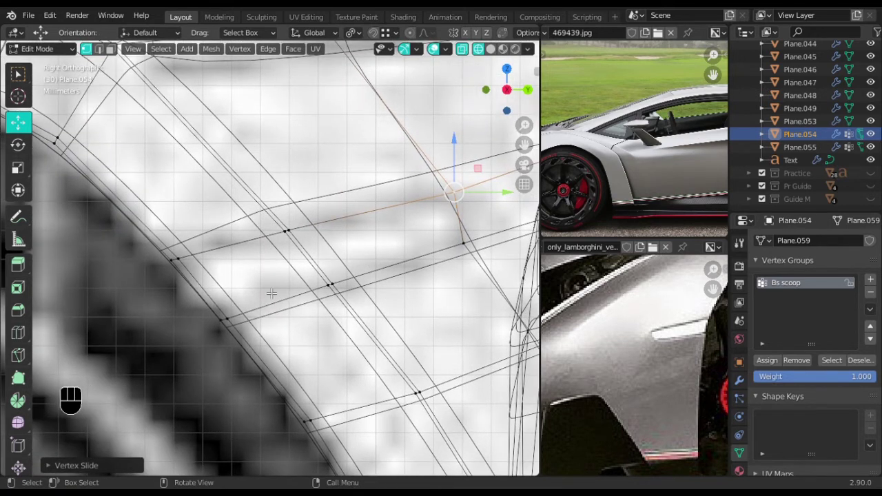
pyautogui.scroll(-1, 276, 290)
pyautogui.scroll(-2, 377, 261)
pyautogui.moveTo(334, 273)
pyautogui.mouseDown(button='middle')
pyautogui.moveTo(441, 292)
pyautogui.moveTo(252, 275)
pyautogui.moveTo(327, 303)
pyautogui.moveTo(203, 306)
pyautogui.mouseUp(button='middle')
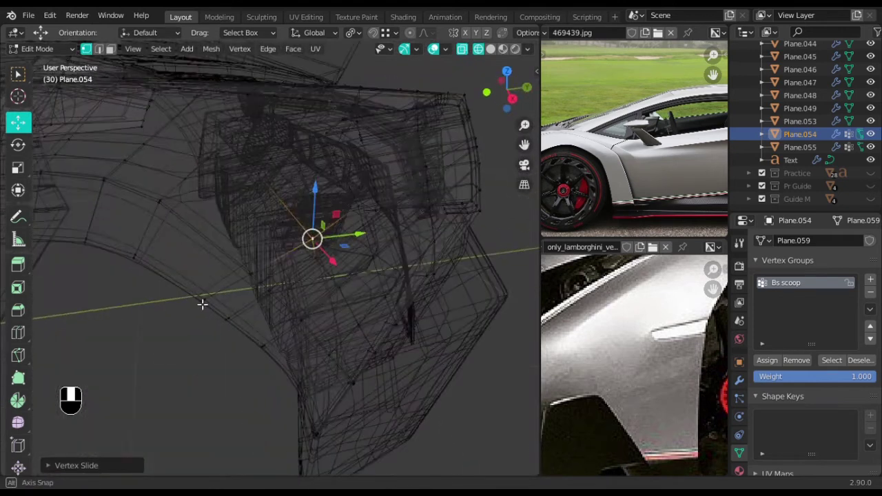
pyautogui.hotkey('shift', 'z')
pyautogui.moveTo(331, 283); pyautogui.dragTo(347, 274, button='middle')
pyautogui.keyDown('ctrl'); pyautogui.keyDown('shift'); pyautogui.click(232, 333); pyautogui.keyUp('shift'); pyautogui.keyUp('ctrl')
pyautogui.moveTo(238, 329); pyautogui.dragTo(310, 337, button='middle')
pyautogui.press('e')
pyautogui.rightClick(307, 335)
pyautogui.moveTo(291, 304)
pyautogui.mouseDown()
pyautogui.moveTo(278, 308)
pyautogui.moveTo(297, 310)
pyautogui.mouseUp()
pyautogui.moveTo(297, 309); pyautogui.dragTo(277, 332, button='middle')
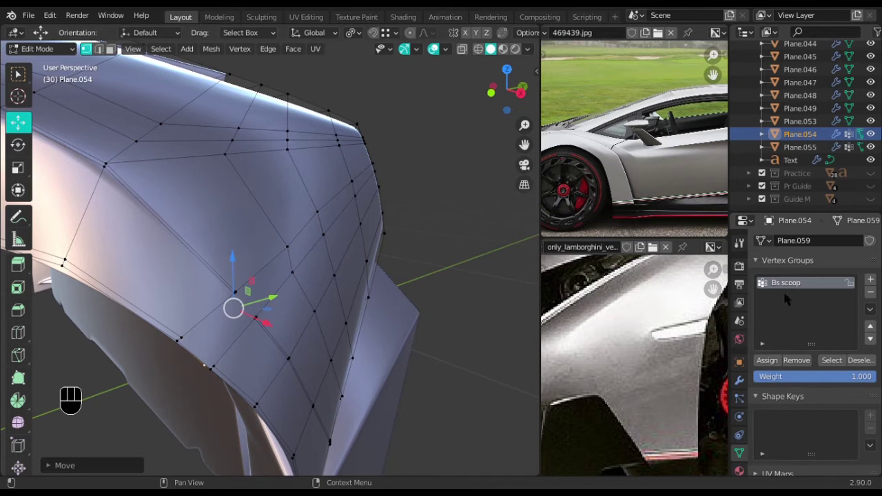
pyautogui.click(773, 363)
# Delete the extruded faces that close the marker recess at the wheel arch rim.
pyautogui.moveTo(346, 307); pyautogui.dragTo(401, 247, button='middle')
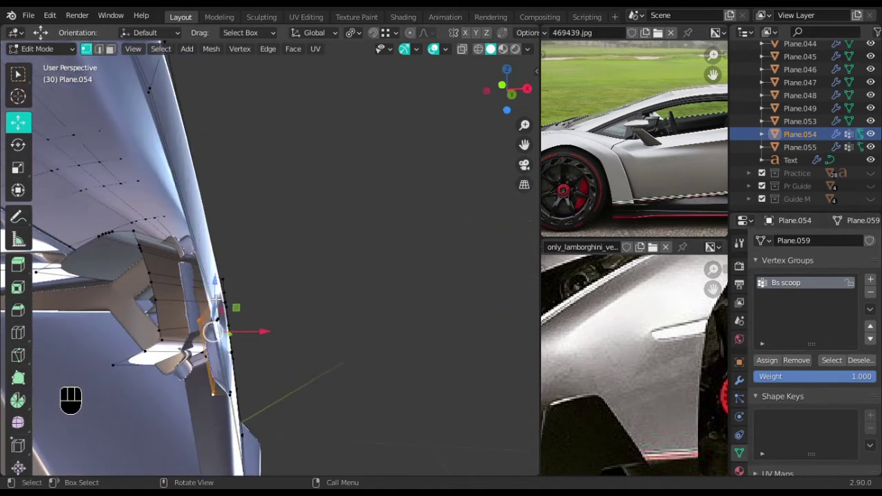
pyautogui.click(218, 366)
pyautogui.keyDown('ctrl'); pyautogui.keyDown('shift'); pyautogui.click(220, 410); pyautogui.keyUp('shift'); pyautogui.keyUp('ctrl')
pyautogui.press('x')
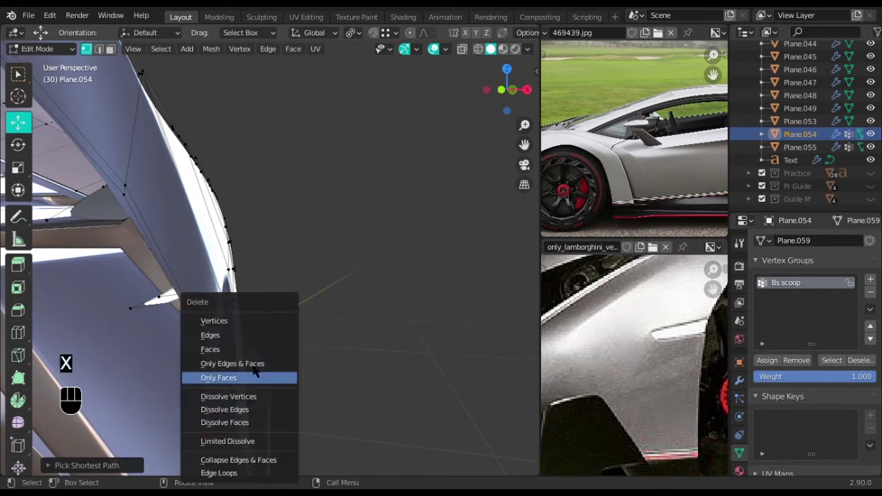
pyautogui.click(247, 346)
# Add a loop cut around the marker recess walls and bevel it to sharpen the recess edges.
pyautogui.moveTo(301, 366); pyautogui.dragTo(219, 348, button='middle')
pyautogui.hotkey('ctrl', 'r')
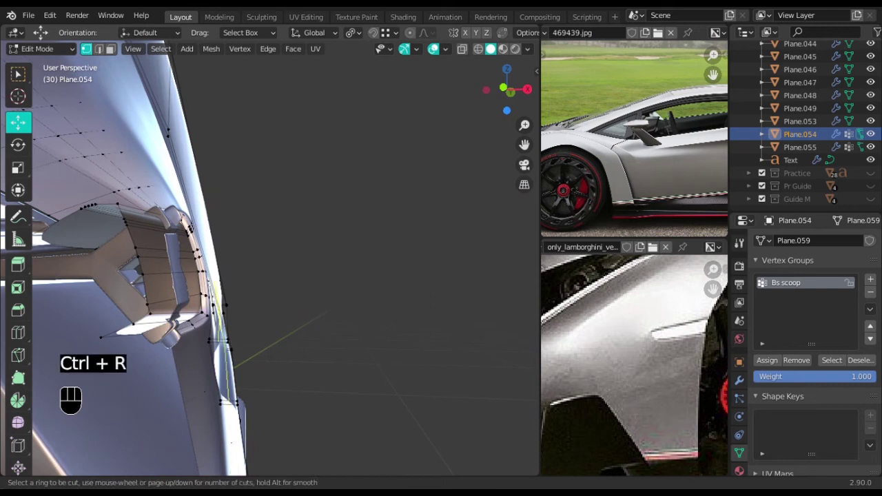
pyautogui.click(237, 345)
pyautogui.hotkey('ctrl', 'b')
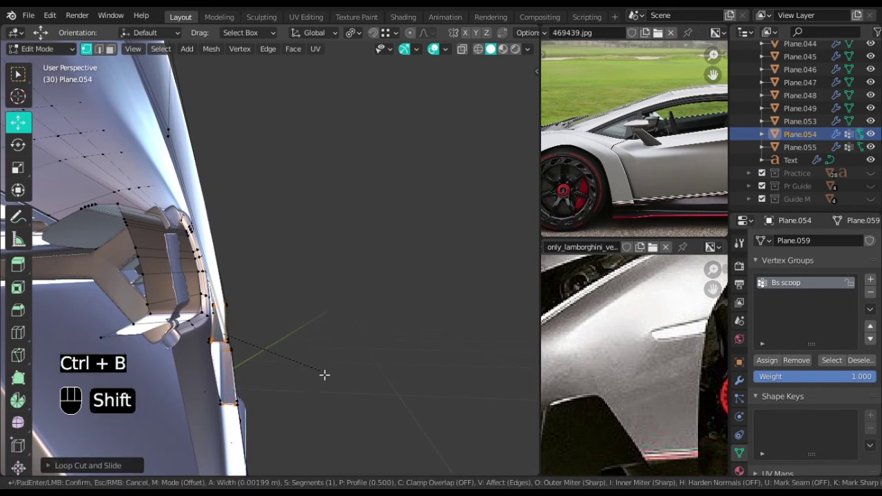
pyautogui.click(332, 372)
# Add a loop cut across the marker recess and slide it close to the recess's inner end.
pyautogui.moveTo(343, 360); pyautogui.dragTo(361, 323, button='middle')
pyautogui.hotkey('ctrl', 'r')
pyautogui.click(346, 317)
pyautogui.click(346, 317)
pyautogui.hotkey('shift', 'z')
pyautogui.hotkey('shift', 'z')
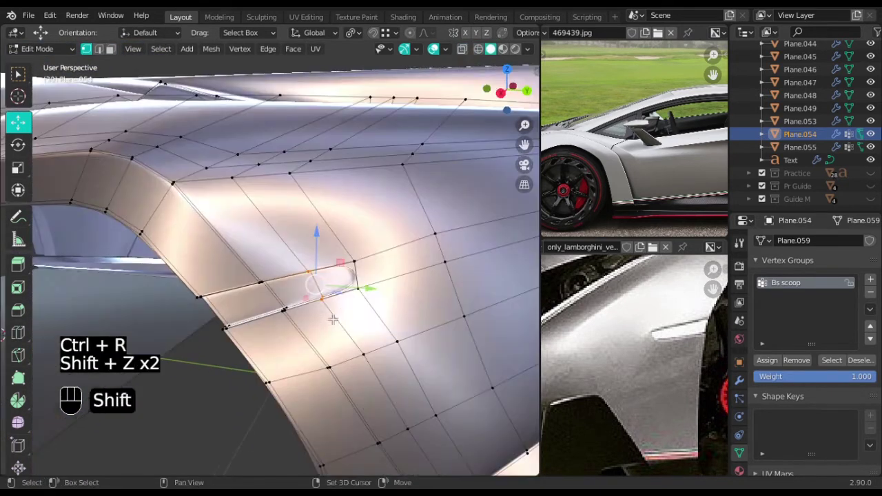
pyautogui.press('g')
pyautogui.press('g')
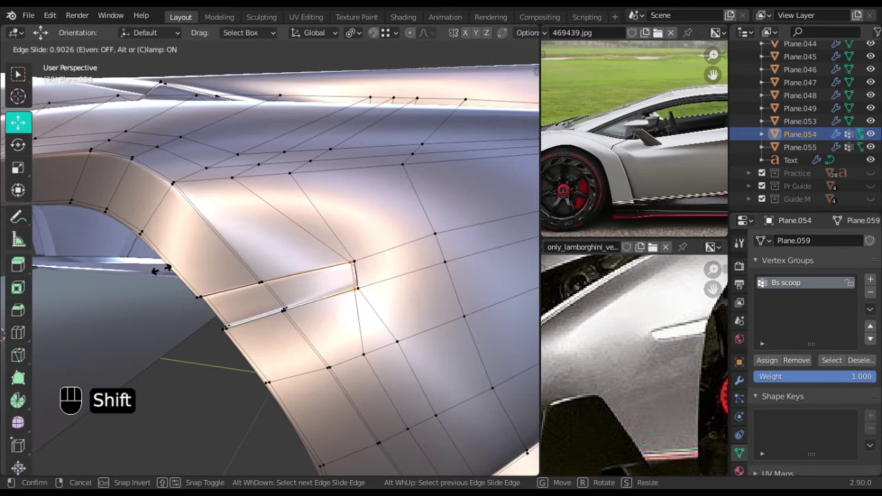
pyautogui.click(165, 268)
# Duplicate the marker recess geometry, move the copy outward along X, and assign it to the Bs scoop vertex group.
pyautogui.moveTo(344, 259); pyautogui.dragTo(396, 255, button='middle')
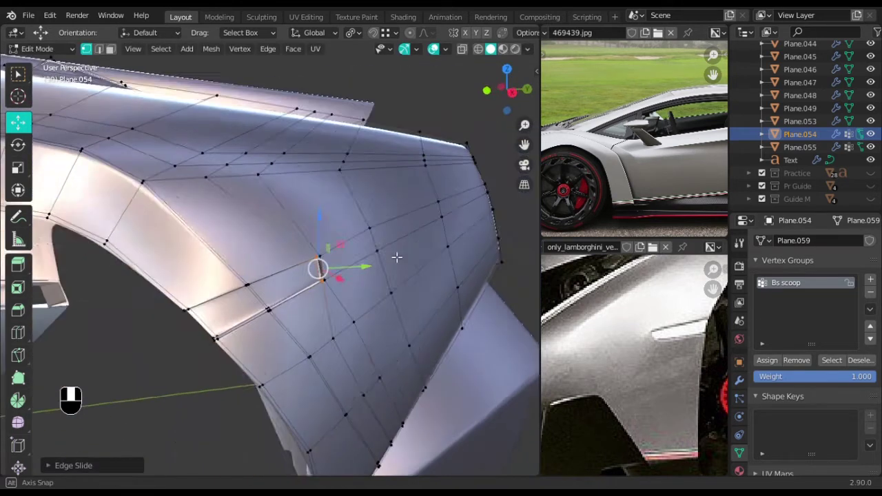
pyautogui.press('KP_3')
pyautogui.hotkey('shift', 'z')
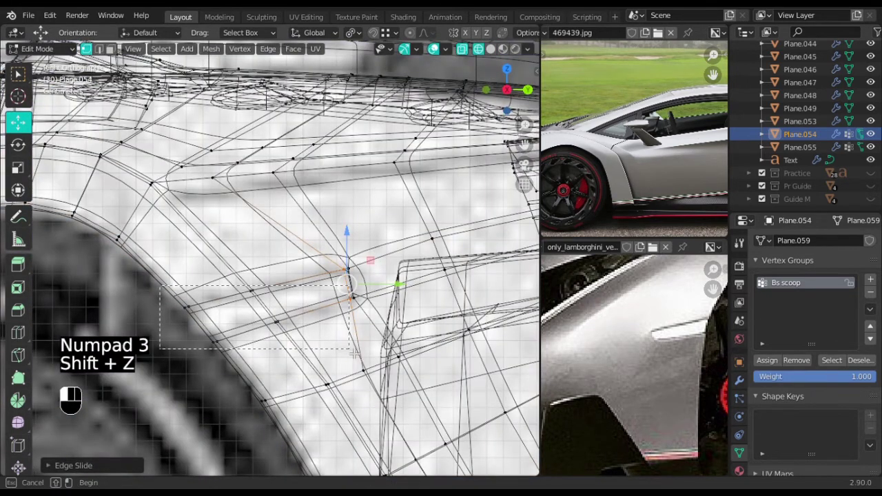
pyautogui.moveTo(385, 330); pyautogui.dragTo(386, 330)
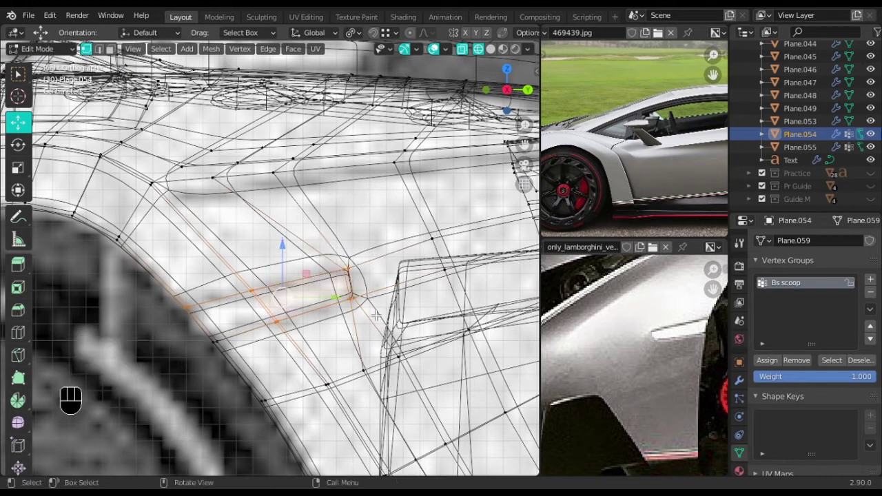
pyautogui.scroll(-2, 256, 307)
pyautogui.keyDown('shift'); pyautogui.moveTo(265, 284); pyautogui.dragTo(266, 284); pyautogui.keyUp('shift')
pyautogui.scroll(-1, 265, 283)
pyautogui.moveTo(269, 285)
pyautogui.mouseDown(button='middle')
pyautogui.moveTo(367, 348)
pyautogui.moveTo(346, 299)
pyautogui.mouseUp(button='middle')
pyautogui.scroll(3, 346, 299)
pyautogui.hotkey('shift', 'z')
pyautogui.moveTo(283, 324); pyautogui.dragTo(310, 324, button='middle')
pyautogui.hotkey('shift', 'd')
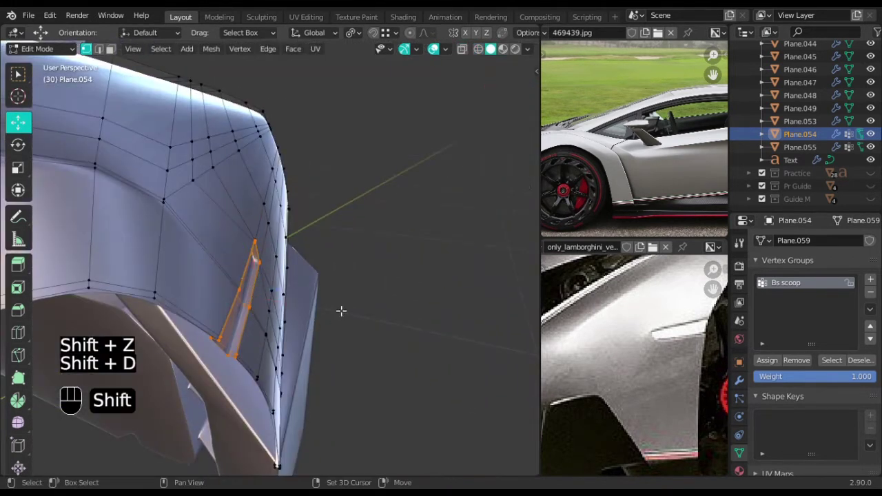
pyautogui.rightClick(338, 311)
pyautogui.moveTo(290, 306); pyautogui.dragTo(412, 343)
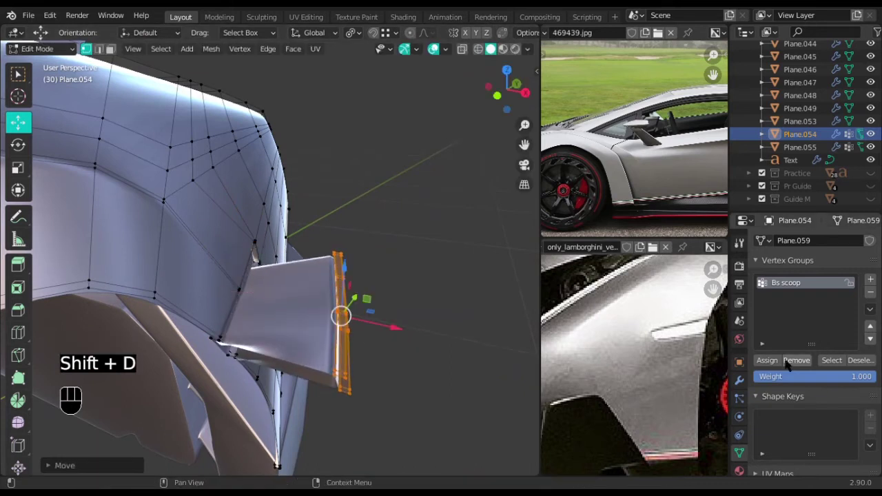
pyautogui.click(769, 364)
# Fill the open side of the duplicated marker box with faces, bridging its opposite edges up to both ends.
pyautogui.moveTo(427, 359); pyautogui.dragTo(368, 333, button='middle')
pyautogui.scroll(2, 359, 363)
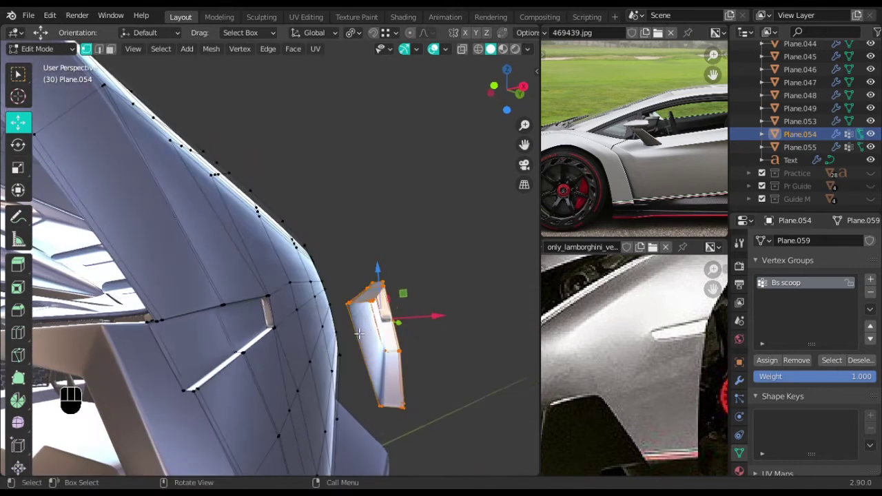
pyautogui.keyDown('shift'); pyautogui.click(381, 414); pyautogui.keyUp('shift')
pyautogui.moveTo(422, 384); pyautogui.dragTo(402, 390, button='middle')
pyautogui.press('f')
pyautogui.press('f')
pyautogui.press('f')
pyautogui.press('f')
pyautogui.press('f')
pyautogui.press('f')
pyautogui.press('f')
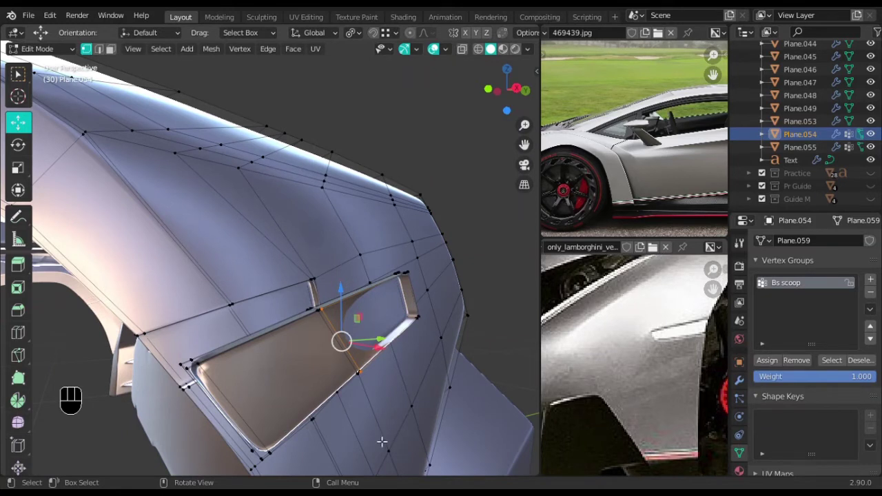
pyautogui.moveTo(400, 370); pyautogui.dragTo(336, 388, button='middle')
pyautogui.moveTo(409, 377); pyautogui.dragTo(398, 390, button='middle')
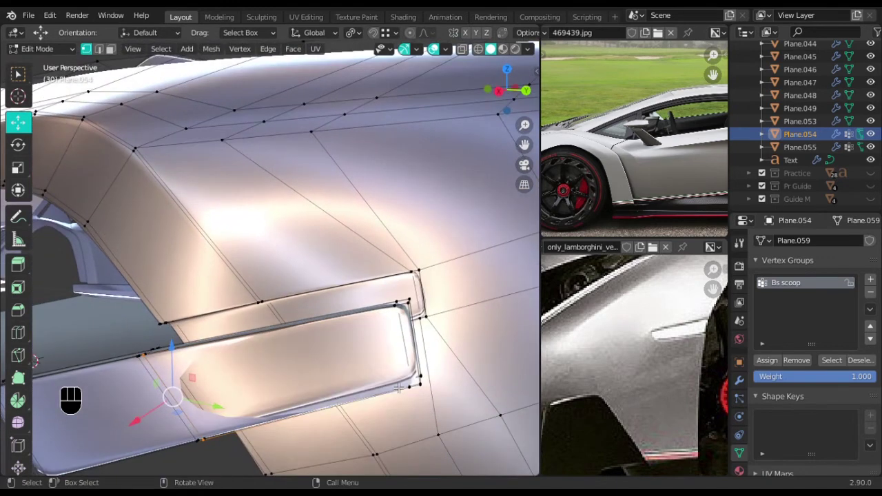
pyautogui.press('f')
pyautogui.moveTo(425, 387); pyautogui.dragTo(321, 394, button='middle')
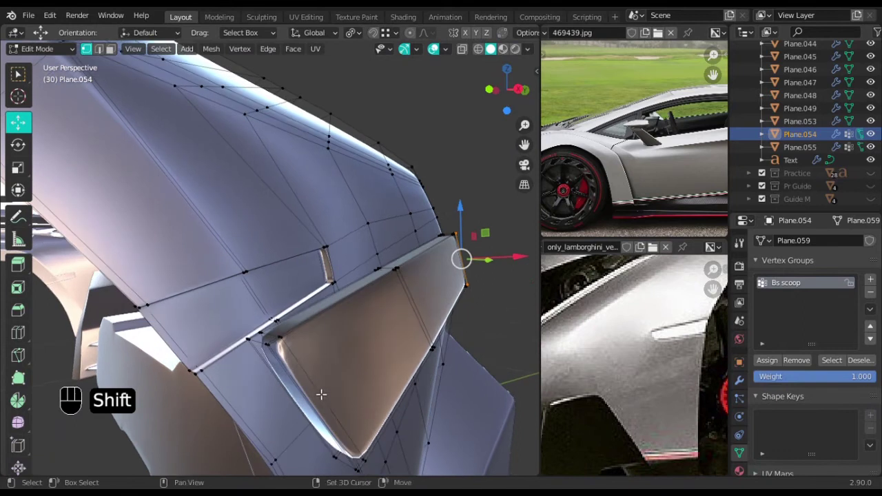
# Duplicate the faces spanning the marker box and move the copy outward to start the separate light piece.
pyautogui.click(280, 348)
pyautogui.click(259, 372)
pyautogui.moveTo(371, 382); pyautogui.dragTo(407, 386, button='middle')
pyautogui.hotkey('shift', 'z')
pyautogui.hotkey('shift', 'z')
pyautogui.moveTo(354, 398); pyautogui.dragTo(423, 368, button='middle')
pyautogui.scroll(-3, 366, 334)
pyautogui.scroll(3, 351, 327)
pyautogui.keyDown('ctrl'); pyautogui.keyDown('shift'); pyautogui.click(367, 270); pyautogui.keyUp('shift'); pyautogui.keyUp('ctrl')
pyautogui.scroll(-4, 432, 357)
pyautogui.hotkey('shift', 'd')
pyautogui.rightClick(334, 298)
pyautogui.moveTo(345, 323); pyautogui.dragTo(377, 350)
# Scale the duplicated light panel down to about 0.9 and then adjust its scale along X only.
pyautogui.moveTo(377, 349); pyautogui.dragTo(464, 404, button='middle')
pyautogui.press('s')
pyautogui.rightClick(429, 379)
pyautogui.press('s')
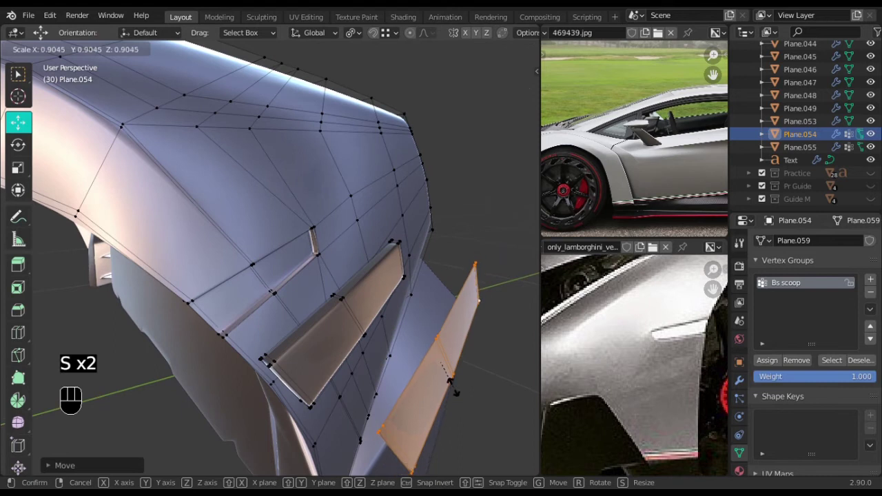
pyautogui.click(455, 387)
pyautogui.moveTo(455, 387); pyautogui.dragTo(402, 377, button='middle')
pyautogui.press('s')
pyautogui.press('x')
pyautogui.click(416, 384)
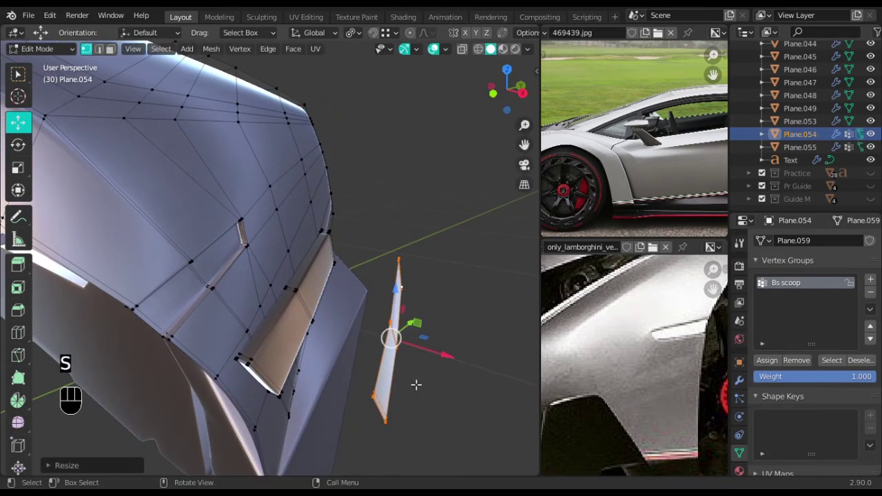
# Extrude the light panel along its normal to give it a thin solid depth.
pyautogui.press('r')
pyautogui.rightClick(425, 387)
pyautogui.press('e')
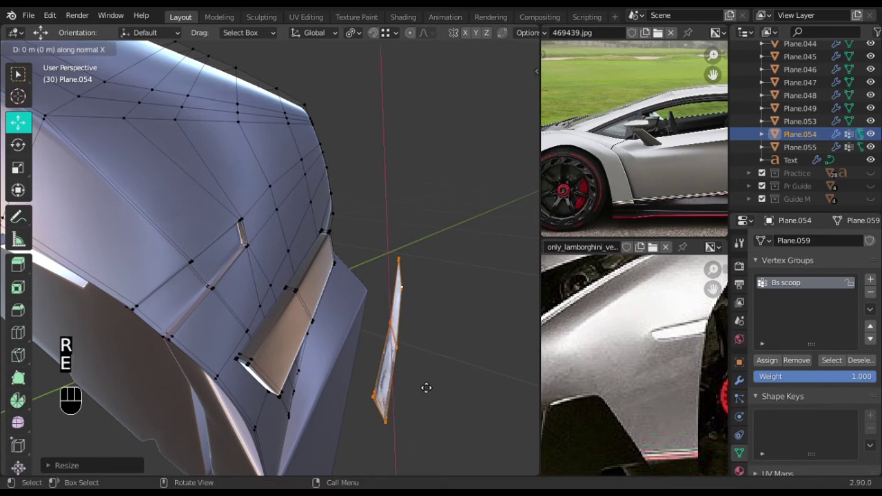
pyautogui.click(390, 381)
pyautogui.moveTo(401, 378); pyautogui.dragTo(428, 366, button='middle')
pyautogui.scroll(2, 431, 385)
# Add a loop cut around the light piece's side walls and bevel it to sharpen the edges.
pyautogui.hotkey('ctrl', 'r')
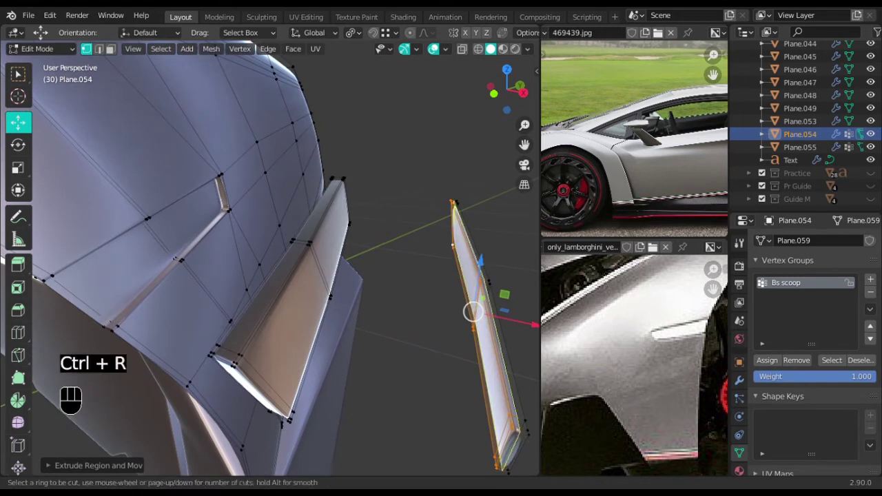
pyautogui.click(521, 433)
pyautogui.click(522, 434)
pyautogui.hotkey('ctrl', 'b')
pyautogui.rightClick(526, 428)
pyautogui.keyDown('shift'); pyautogui.moveTo(471, 409); pyautogui.dragTo(427, 391, button='middle'); pyautogui.keyUp('shift')
pyautogui.hotkey('ctrl', 'b')
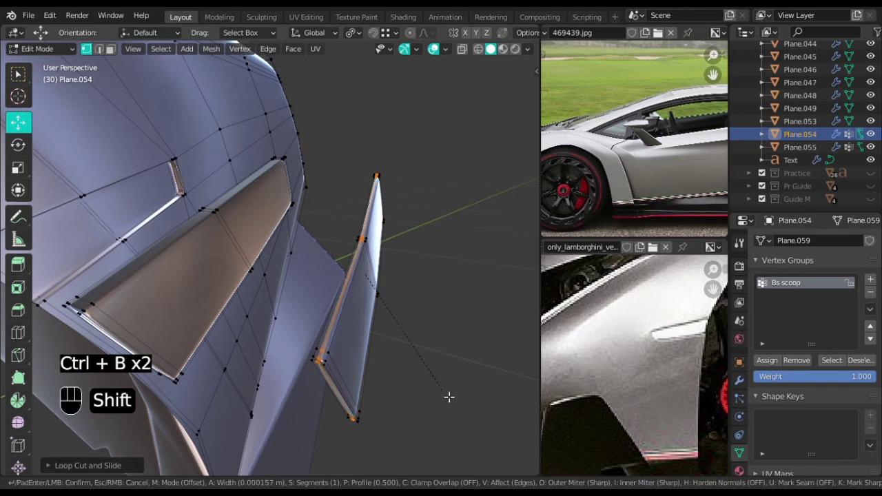
pyautogui.click(451, 406)
# Select the whole linked light piece and move it along X into the duplicated marker box.
pyautogui.press('l')
pyautogui.moveTo(329, 364)
pyautogui.mouseDown(button='middle')
pyautogui.moveTo(359, 364)
pyautogui.moveTo(358, 378)
pyautogui.moveTo(383, 364)
pyautogui.mouseUp(button='middle')
pyautogui.hotkey('shift', 'z')
pyautogui.moveTo(471, 311); pyautogui.dragTo(235, 315)
pyautogui.moveTo(288, 321); pyautogui.dragTo(323, 341, button='middle')
pyautogui.moveTo(385, 328); pyautogui.dragTo(371, 304, button='middle')
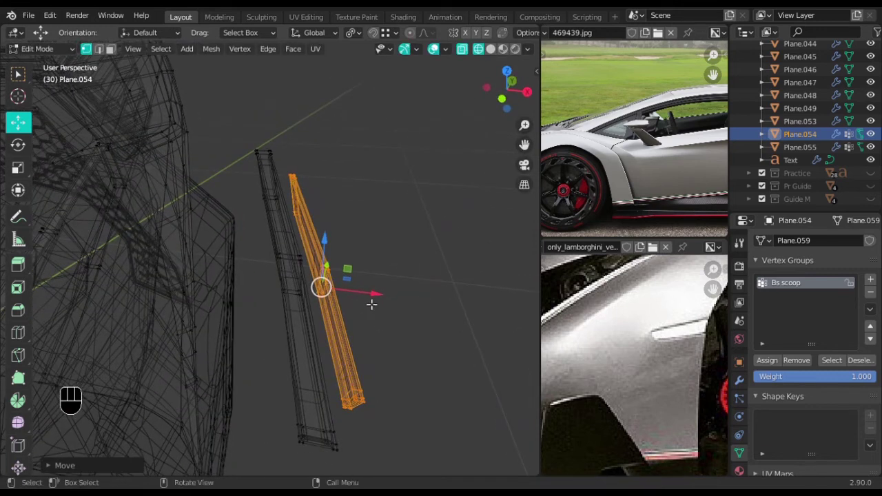
pyautogui.moveTo(376, 295); pyautogui.dragTo(174, 288)
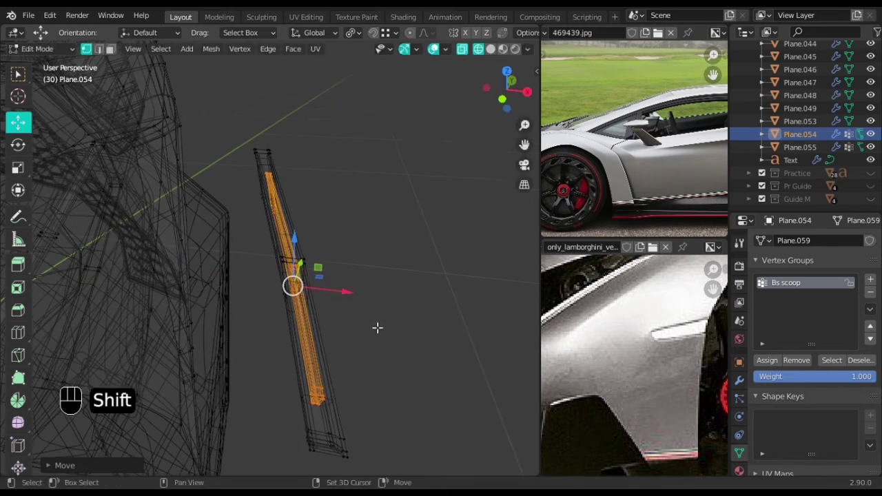
# Select the marker box together with its light piece and move both inward along X into the fender recess.
pyautogui.hotkey('shift', 'z')
pyautogui.moveTo(365, 193); pyautogui.dragTo(370, 219, button='middle')
pyautogui.hotkey('shift', 'z')
pyautogui.moveTo(348, 147)
pyautogui.mouseDown()
pyautogui.moveTo(300, 298)
pyautogui.moveTo(248, 370)
pyautogui.mouseUp()
pyautogui.hotkey('shift', 'z')
pyautogui.scroll(4, 306, 331)
pyautogui.moveTo(305, 331); pyautogui.dragTo(302, 318, button='middle')
pyautogui.moveTo(335, 297); pyautogui.dragTo(209, 289)
pyautogui.keyDown('shift'); pyautogui.moveTo(234, 292); pyautogui.dragTo(303, 306, button='middle'); pyautogui.keyUp('shift')
pyautogui.scroll(2, 298, 299)
pyautogui.moveTo(329, 244); pyautogui.dragTo(39, 276)
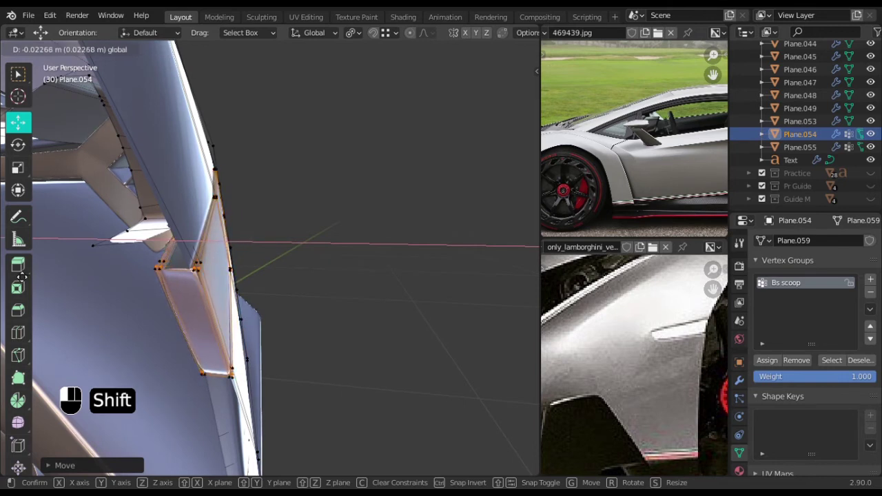
pyautogui.keyDown('shift'); pyautogui.moveTo(22, 277); pyautogui.dragTo(20, 276); pyautogui.keyUp('shift')
pyautogui.moveTo(229, 301); pyautogui.dragTo(155, 320, button='middle')
pyautogui.scroll(-4, 321, 321)
pyautogui.moveTo(321, 321); pyautogui.dragTo(262, 324, button='middle')
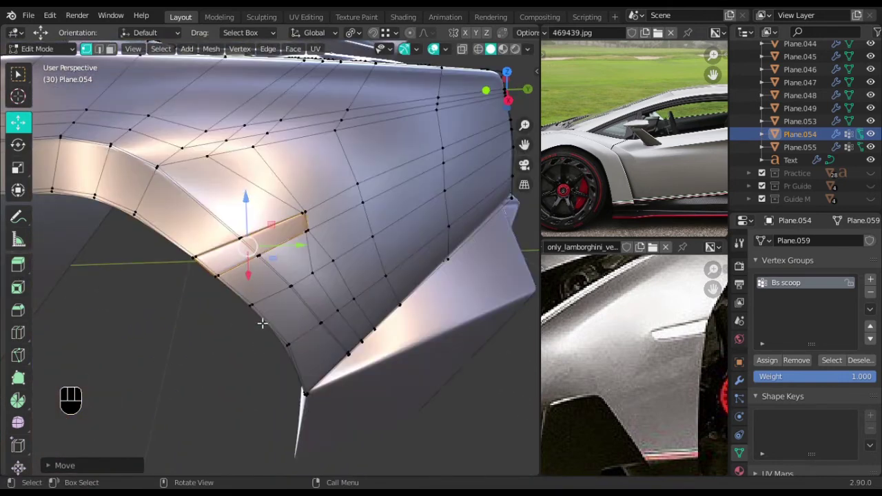
# Recalculate the marker's normals and return to Object Mode.
pyautogui.hotkey('shift', 'n')
pyautogui.press('Tab')
pyautogui.moveTo(338, 329); pyautogui.dragTo(215, 346, button='middle')
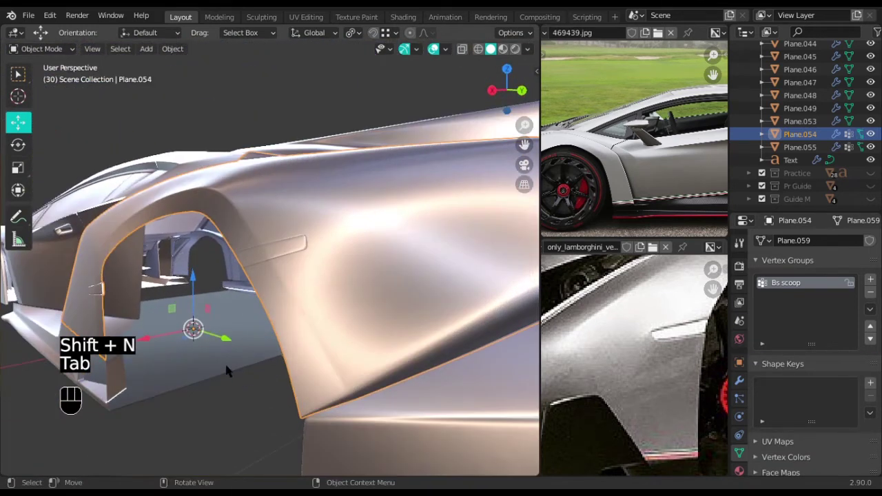
pyautogui.click(234, 380)
# Select the lower skirt piece with the upright trapezoidal fin and open its mesh for editing.
pyautogui.scroll(-3, 235, 380)
pyautogui.moveTo(234, 380); pyautogui.dragTo(328, 348, button='middle')
pyautogui.keyDown('shift'); pyautogui.moveTo(181, 279); pyautogui.dragTo(412, 292, button='middle'); pyautogui.keyUp('shift')
pyautogui.scroll(-2, 172, 284)
pyautogui.keyDown('shift'); pyautogui.moveTo(345, 289); pyautogui.dragTo(349, 290, button='middle'); pyautogui.keyUp('shift')
pyautogui.moveTo(269, 284); pyautogui.dragTo(341, 282, button='middle')
pyautogui.scroll(2, 258, 366)
pyautogui.keyDown('shift'); pyautogui.moveTo(258, 366); pyautogui.dragTo(340, 299, button='middle'); pyautogui.keyUp('shift')
pyautogui.scroll(2, 319, 318)
pyautogui.scroll(1, 424, 250)
pyautogui.press('Tab')
pyautogui.moveTo(407, 257); pyautogui.dragTo(368, 286, button='middle')
pyautogui.press('Tab')
pyautogui.click(307, 337)
pyautogui.press('Tab')
# Select the upper vertices of the upright fin and rotate them slightly around the Z axis.
pyautogui.moveTo(349, 322); pyautogui.dragTo(385, 263, button='middle')
pyautogui.hotkey('shift', 'z')
pyautogui.moveTo(408, 195); pyautogui.dragTo(311, 232, button='middle')
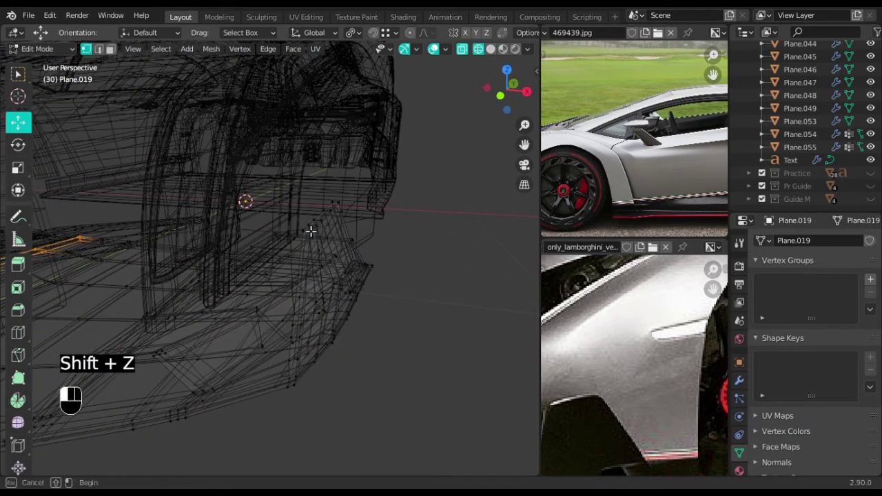
pyautogui.moveTo(372, 253); pyautogui.dragTo(381, 226, button='middle')
pyautogui.moveTo(424, 131); pyautogui.dragTo(312, 225)
pyautogui.hotkey('shift', 'z')
pyautogui.moveTo(402, 194)
pyautogui.mouseDown(button='middle')
pyautogui.moveTo(413, 195)
pyautogui.moveTo(416, 271)
pyautogui.mouseUp(button='middle')
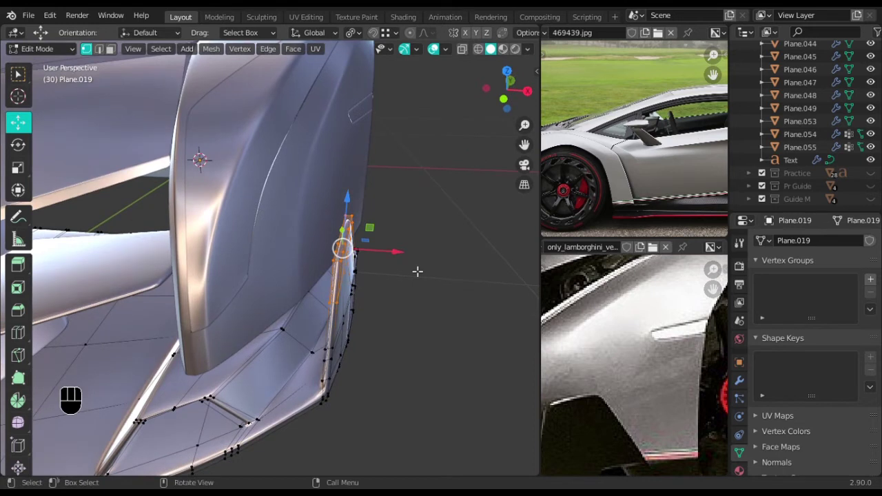
pyautogui.press('r')
pyautogui.press('z')
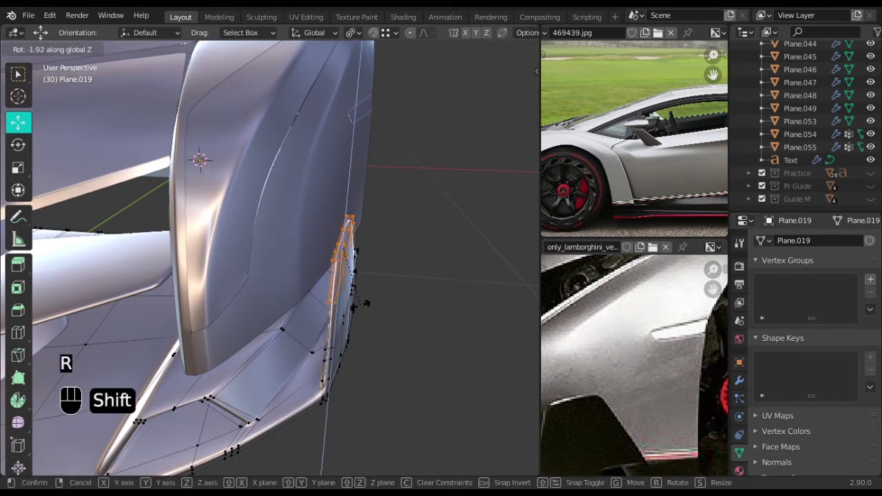
pyautogui.click(353, 316)
pyautogui.moveTo(409, 323); pyautogui.dragTo(403, 295, button='middle')
pyautogui.moveTo(479, 310); pyautogui.dragTo(404, 309, button='middle')
pyautogui.press('Tab')
# Add a horizontal loop cut across the middle of the fin in the right side view and slide it lower.
pyautogui.press('Tab')
pyautogui.press('KP_3')
pyautogui.scroll(2, 365, 241)
pyautogui.keyDown('shift'); pyautogui.moveTo(352, 210); pyautogui.dragTo(495, 283, button='middle'); pyautogui.keyUp('shift')
pyautogui.scroll(1, 338, 293)
pyautogui.hotkey('ctrl', 'r')
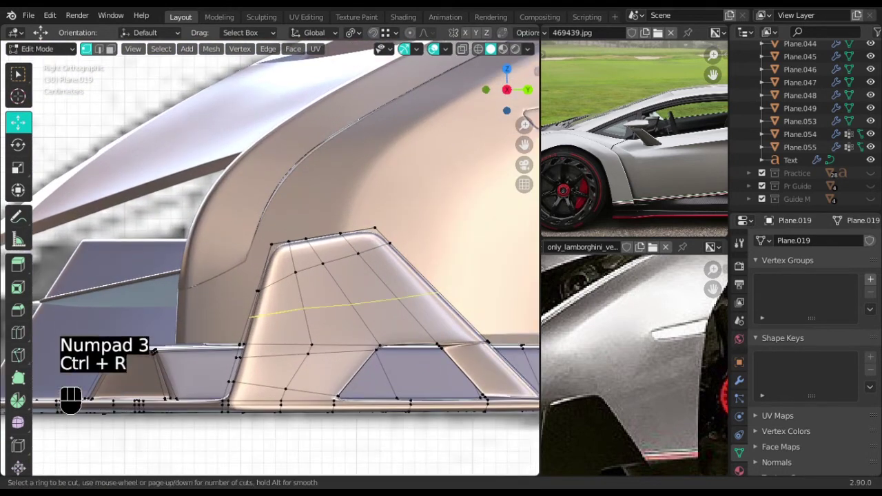
pyautogui.click(343, 305)
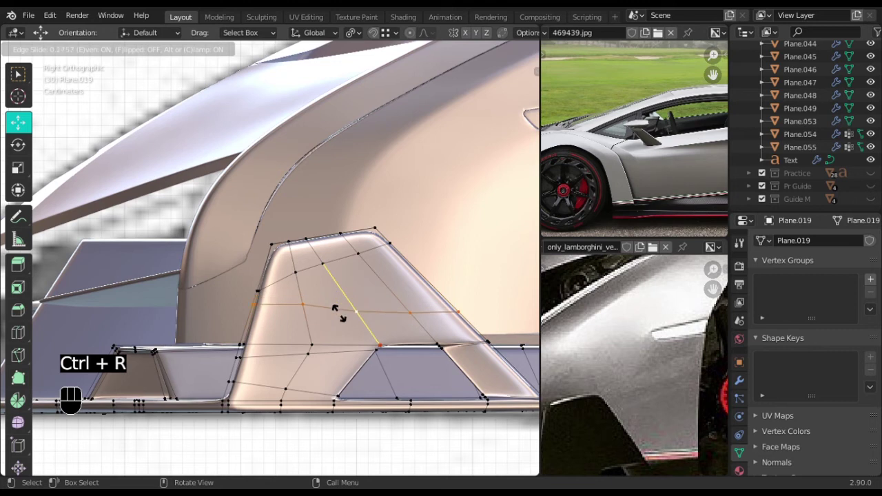
pyautogui.click(338, 317)
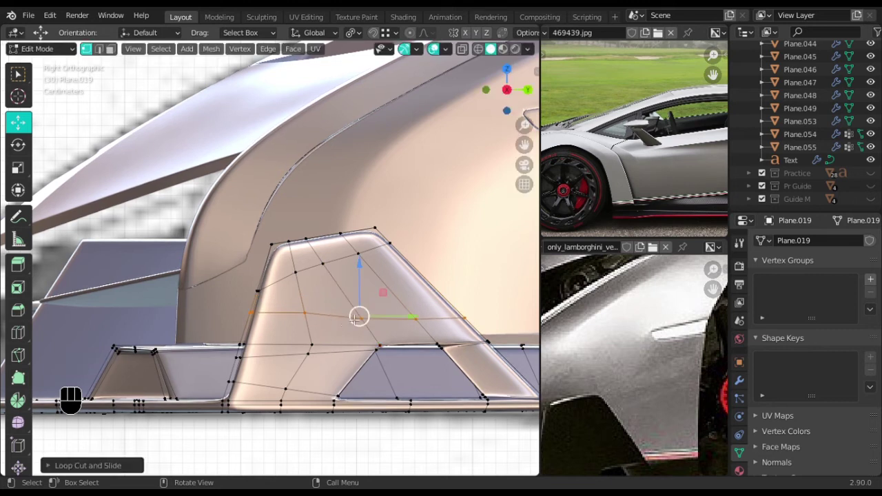
# Slide part of the fin's new edge loop upward, then slide the full horizontal loop slightly higher.
pyautogui.hotkey('shift', 'z')
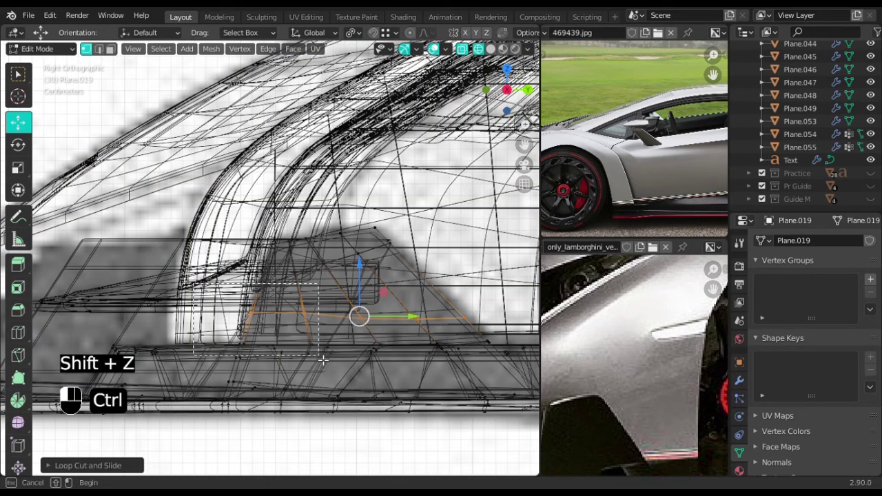
pyautogui.hotkey('shift', 'z')
pyautogui.press('g')
pyautogui.press('g')
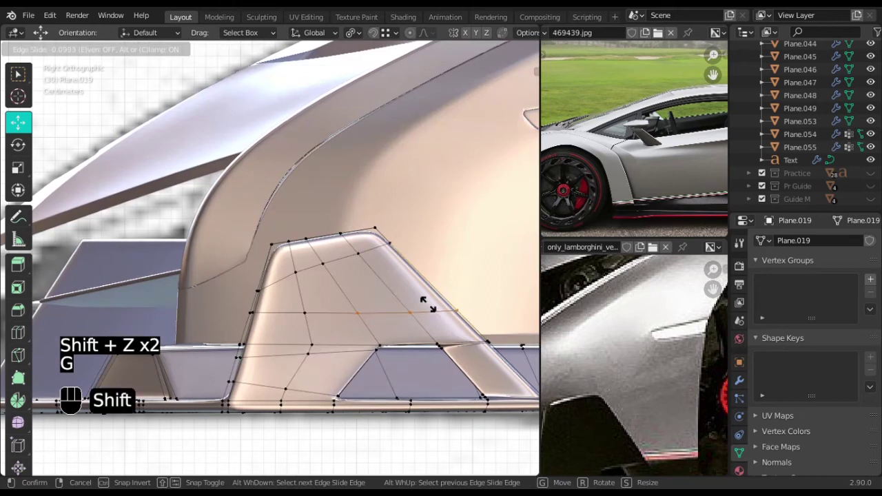
pyautogui.click(415, 291)
pyautogui.keyDown('alt'); pyautogui.click(347, 314); pyautogui.keyUp('alt')
pyautogui.press('g')
pyautogui.press('g')
pyautogui.press('shift')
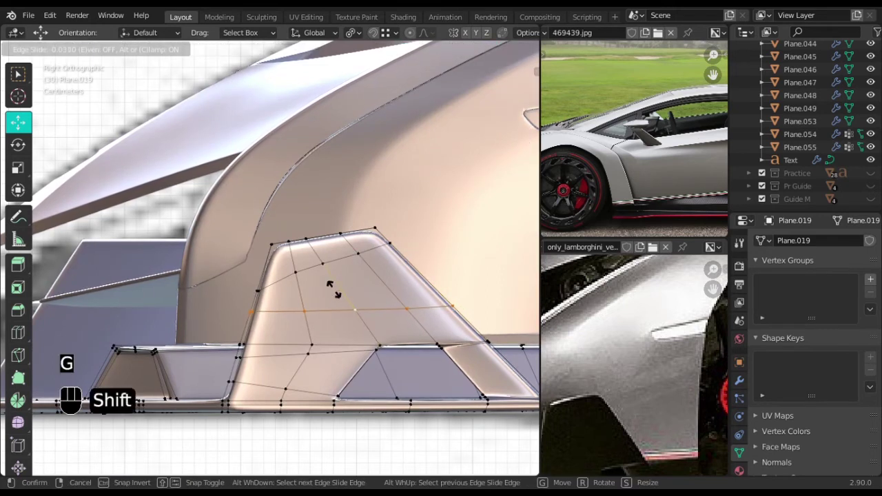
pyautogui.click(319, 271)
# Bevel the fin's horizontal edge loop into a narrow strip of faces.
pyautogui.keyDown('shift'); pyautogui.moveTo(417, 311); pyautogui.dragTo(392, 318, button='middle'); pyautogui.keyUp('shift')
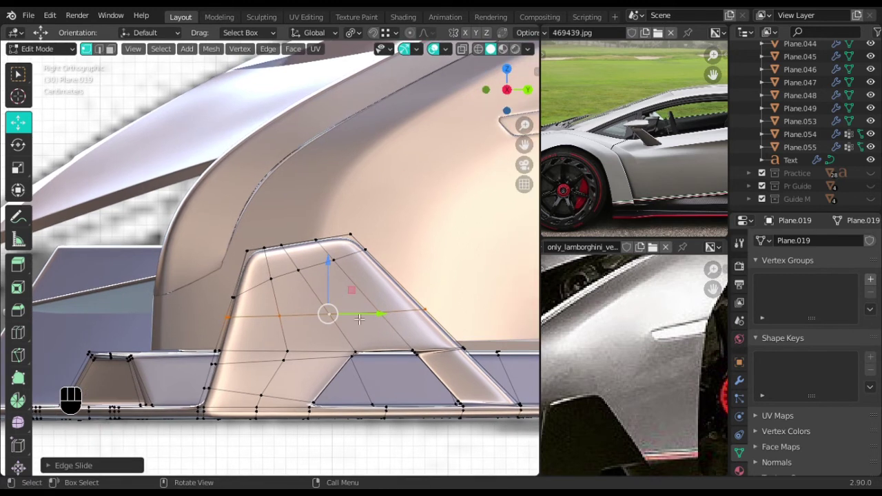
pyautogui.hotkey('ctrl', 'b')
pyautogui.press('shift')
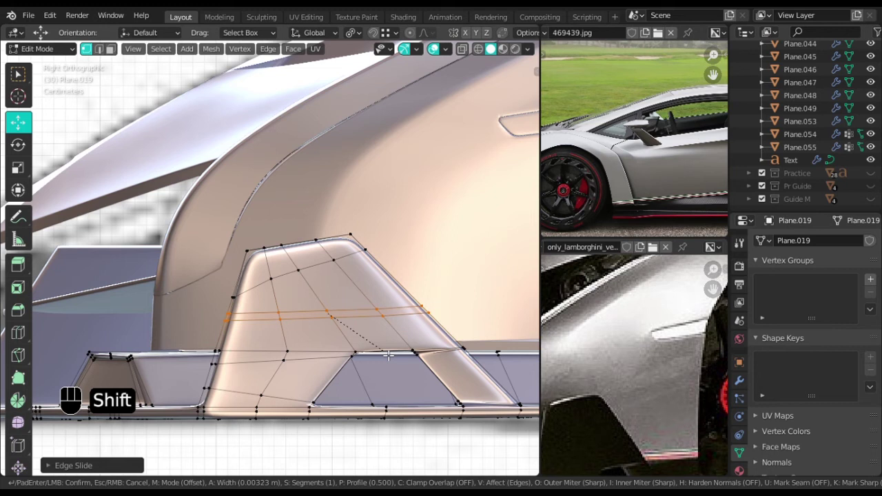
pyautogui.click(399, 372)
# Select the narrow face strip on the fin's inner side, extrude it and move it toward the fender as a brace.
pyautogui.moveTo(398, 372); pyautogui.dragTo(312, 333, button='middle')
pyautogui.scroll(-3, 362, 371)
pyautogui.moveTo(312, 334); pyautogui.dragTo(292, 322, button='middle')
pyautogui.click(298, 321)
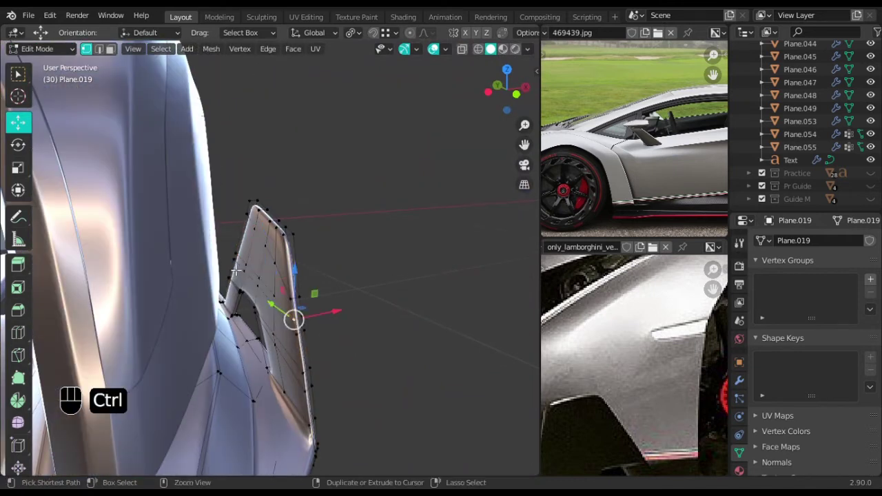
pyautogui.keyDown('ctrl'); pyautogui.keyDown('shift'); pyautogui.click(248, 276); pyautogui.keyUp('shift'); pyautogui.keyUp('ctrl')
pyautogui.moveTo(344, 313); pyautogui.dragTo(265, 336, button='middle')
pyautogui.press('e')
pyautogui.click(290, 338)
pyautogui.moveTo(311, 267); pyautogui.dragTo(297, 276)
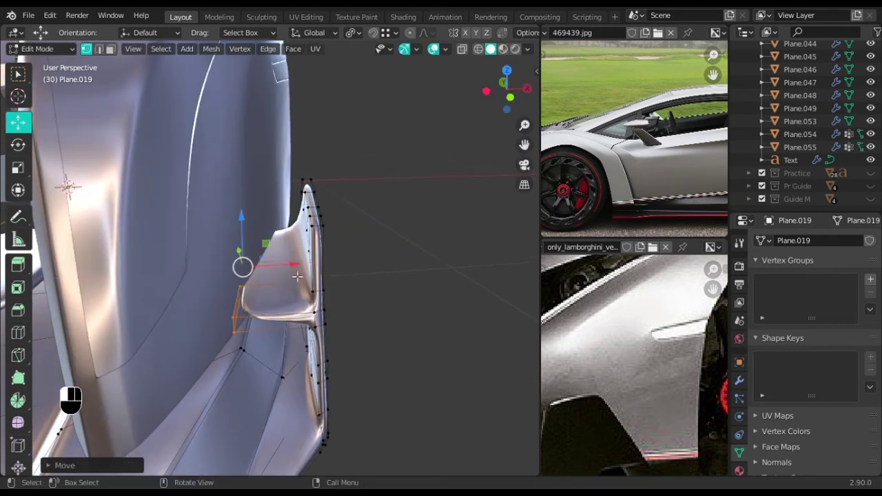
# Rotate the brace's extruded end around the Z axis to angle it along the fender.
pyautogui.moveTo(297, 276); pyautogui.dragTo(303, 278, button='middle')
pyautogui.press('r')
pyautogui.press('z')
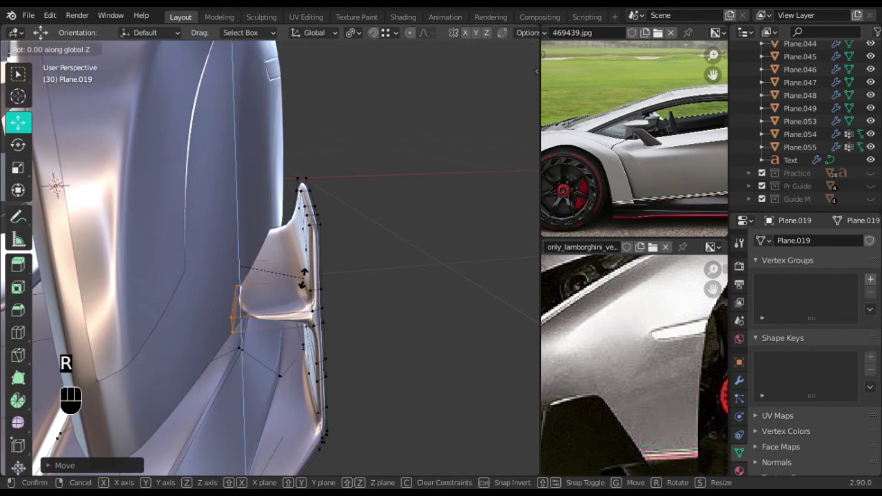
pyautogui.click(296, 296)
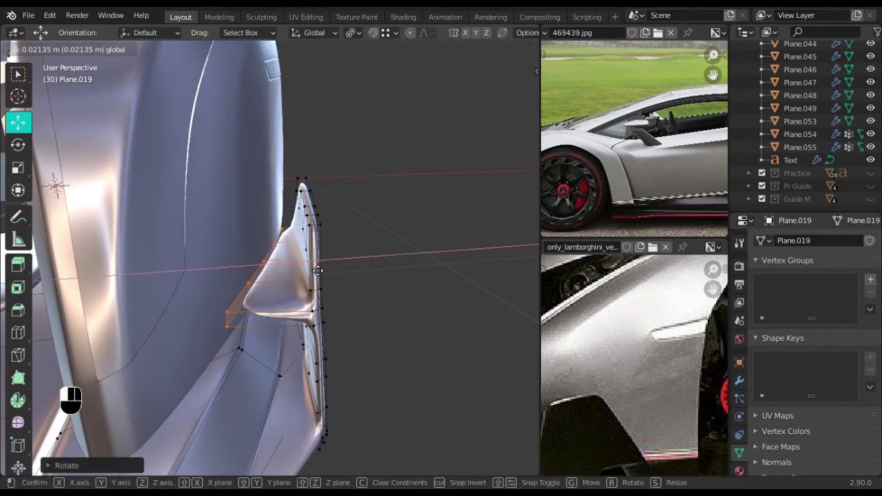
# Move the brace's inner end along X against the fender and rotate it to follow the fender surface.
pyautogui.keyDown('shift'); pyautogui.moveTo(332, 244); pyautogui.dragTo(386, 174, button='middle'); pyautogui.keyUp('shift')
pyautogui.scroll(2, 303, 285)
pyautogui.press('KP_3')
pyautogui.scroll(-5, 304, 288)
pyautogui.keyDown('shift'); pyautogui.moveTo(262, 277); pyautogui.dragTo(41, 289, button='middle'); pyautogui.keyUp('shift')
pyautogui.press('KP_1')
pyautogui.scroll(-3, 190, 279)
pyautogui.keyDown('shift'); pyautogui.moveTo(313, 296); pyautogui.dragTo(532, 285, button='middle'); pyautogui.keyUp('shift')
pyautogui.scroll(1, 227, 288)
pyautogui.moveTo(252, 257); pyautogui.dragTo(254, 262)
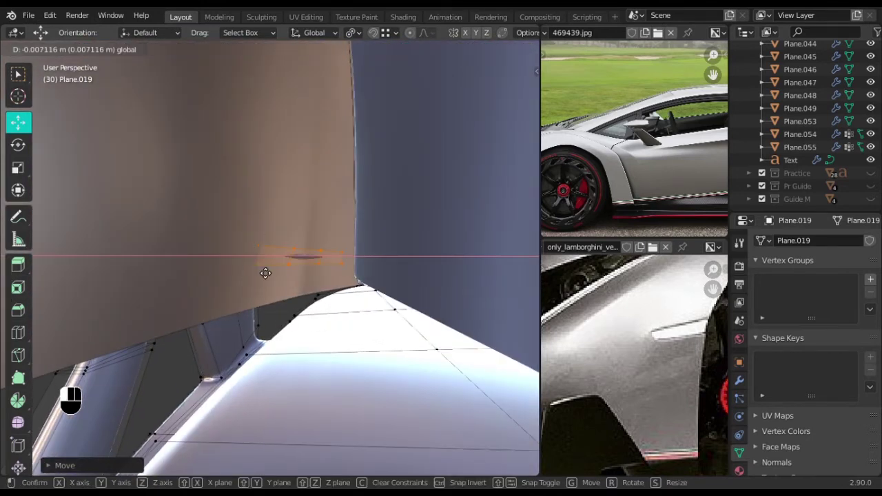
pyautogui.keyDown('shift'); pyautogui.moveTo(316, 303); pyautogui.dragTo(323, 302); pyautogui.keyUp('shift')
pyautogui.moveTo(330, 301); pyautogui.dragTo(381, 340, button='middle')
pyautogui.press('r')
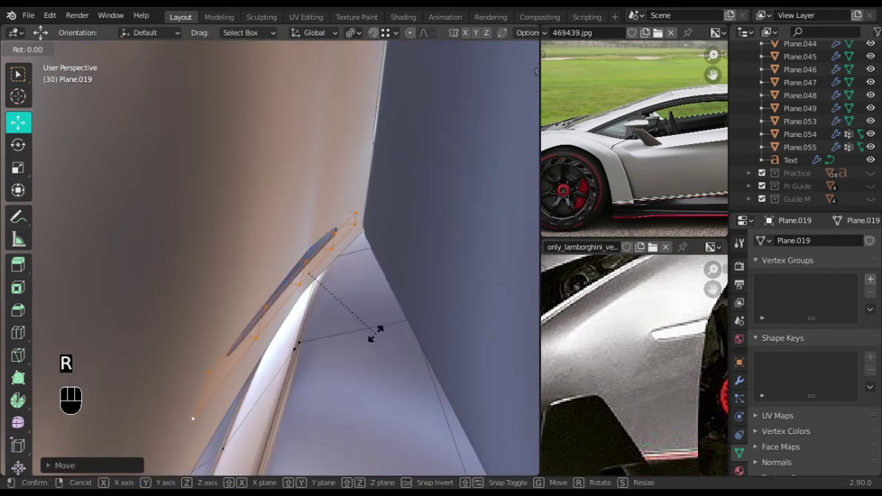
pyautogui.click(390, 283)
# Add two edge loops to the brace, one slid close to the fin and one close to the fender end, to sharpen both ends.
pyautogui.moveTo(335, 310); pyautogui.dragTo(321, 349, button='middle')
pyautogui.moveTo(311, 387); pyautogui.dragTo(301, 370, button='middle')
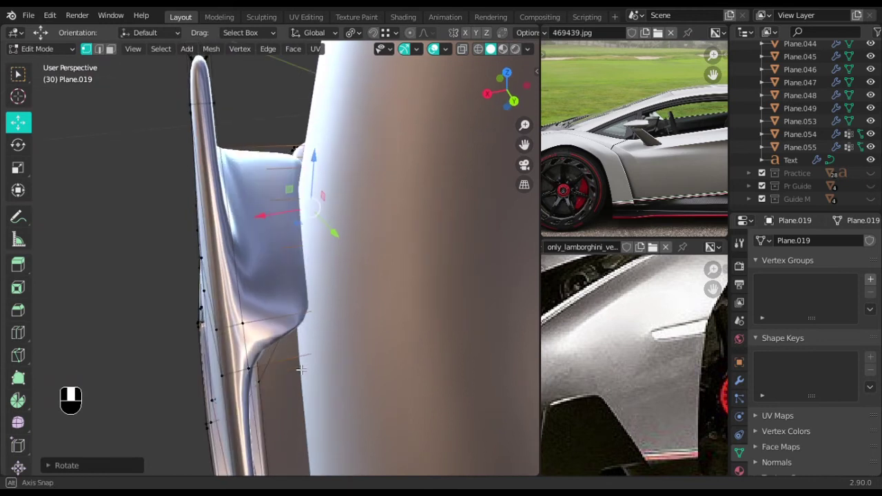
pyautogui.hotkey('ctrl', 'r')
pyautogui.click(288, 335)
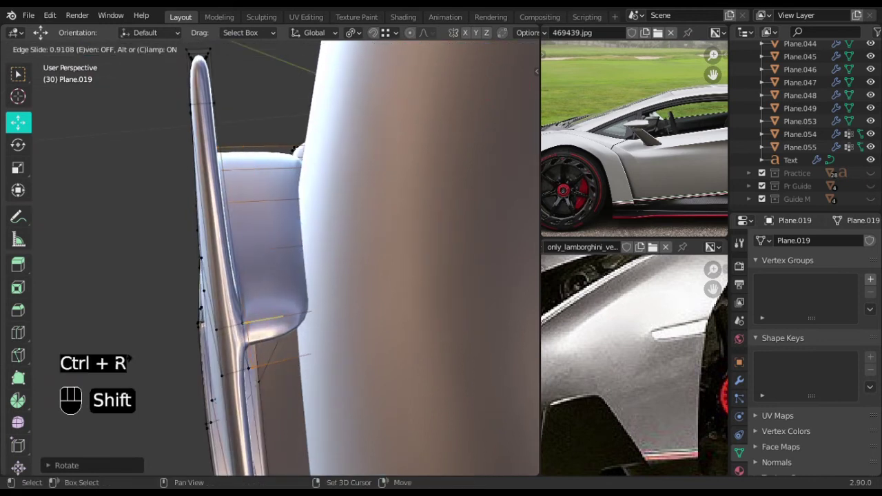
pyautogui.click(118, 359)
pyautogui.hotkey('ctrl', 'r')
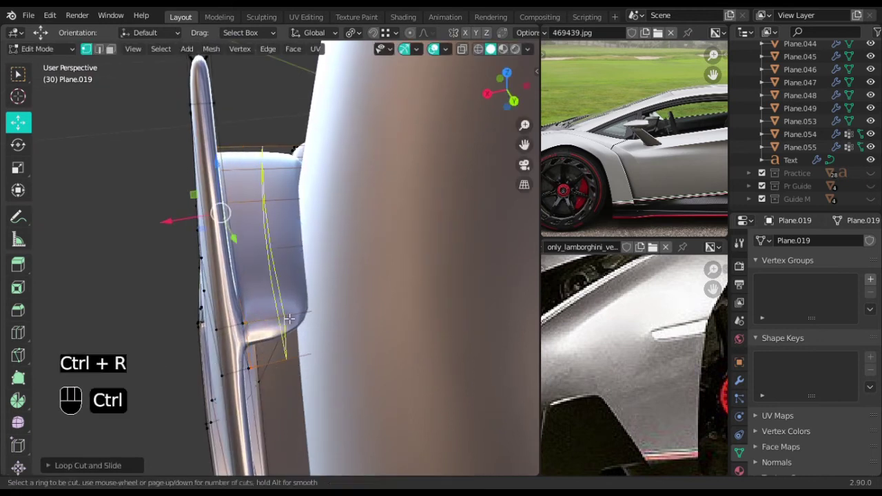
pyautogui.click(284, 314)
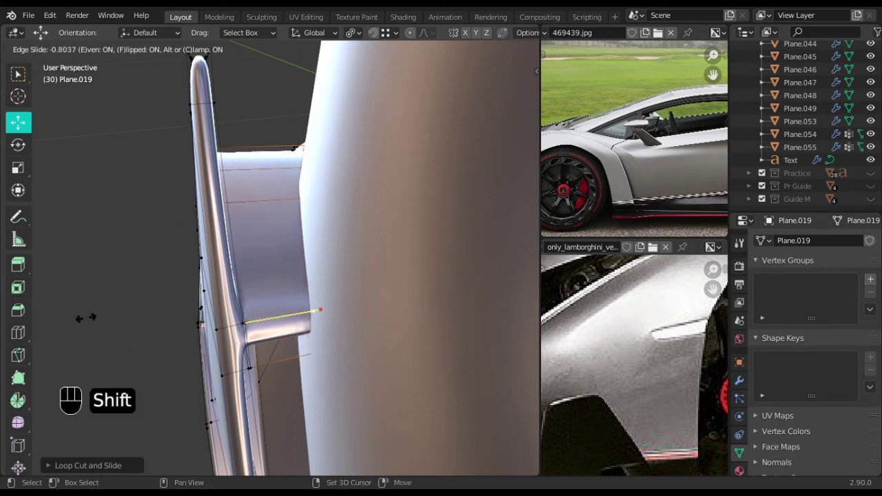
pyautogui.keyDown('shift'); pyautogui.click(129, 322); pyautogui.keyUp('shift')
# Leave mesh editing and examine the side skirt and the whole car body from the side.
pyautogui.moveTo(375, 337); pyautogui.dragTo(220, 292, button='middle')
pyautogui.press('Tab')
pyautogui.scroll(-5, 349, 323)
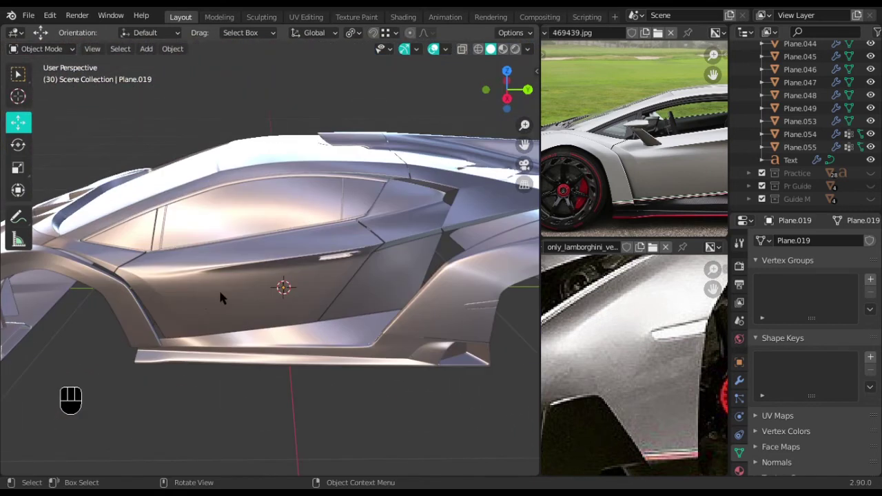
pyautogui.scroll(-2, 284, 255)
pyautogui.keyDown('shift'); pyautogui.moveTo(394, 231); pyautogui.dragTo(234, 247, button='middle'); pyautogui.keyUp('shift')
pyautogui.scroll(-2, 262, 259)
pyautogui.moveTo(338, 272)
pyautogui.mouseDown(button='middle')
pyautogui.moveTo(185, 216)
pyautogui.moveTo(292, 243)
pyautogui.moveTo(335, 266)
pyautogui.mouseUp(button='middle')
pyautogui.keyDown('shift'); pyautogui.moveTo(270, 281); pyautogui.dragTo(329, 240, button='middle'); pyautogui.keyUp('shift')
pyautogui.moveTo(284, 284); pyautogui.dragTo(271, 284, button='middle')
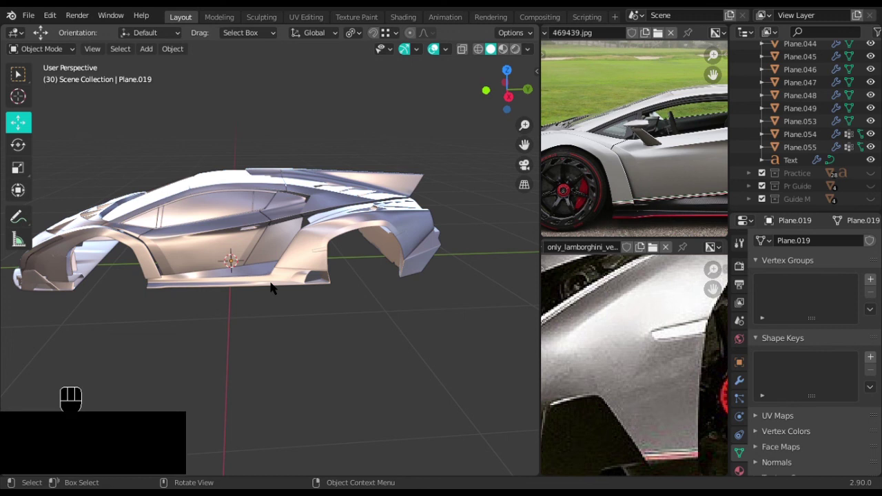